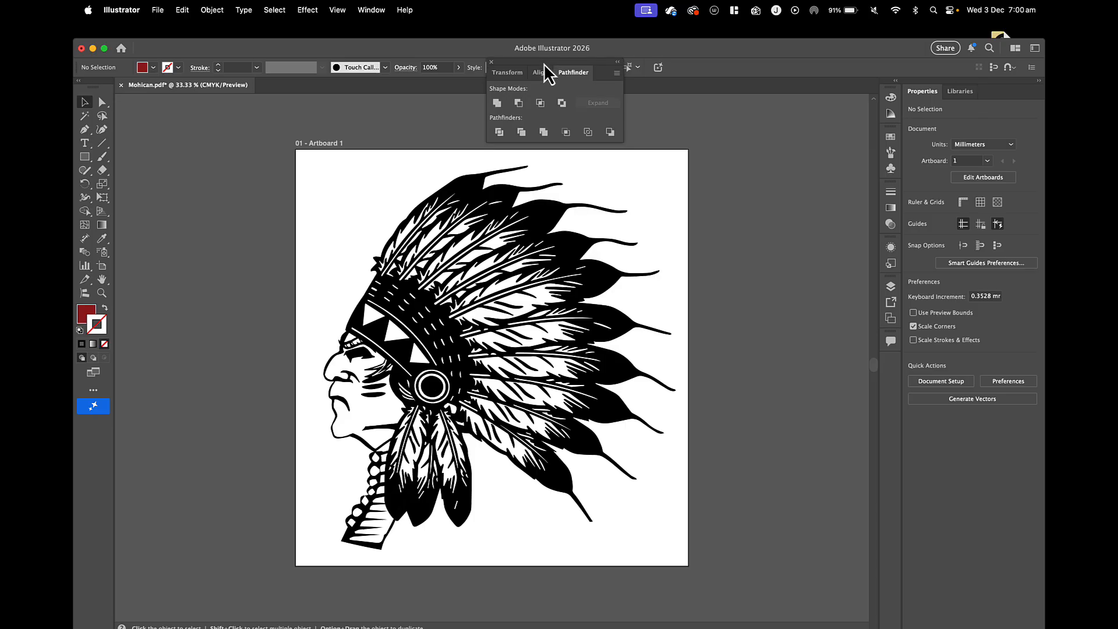
# Dock the floating Pathfinder panel group with the collapsed panels.
pyautogui.moveTo(543, 64); pyautogui.dragTo(895, 358)
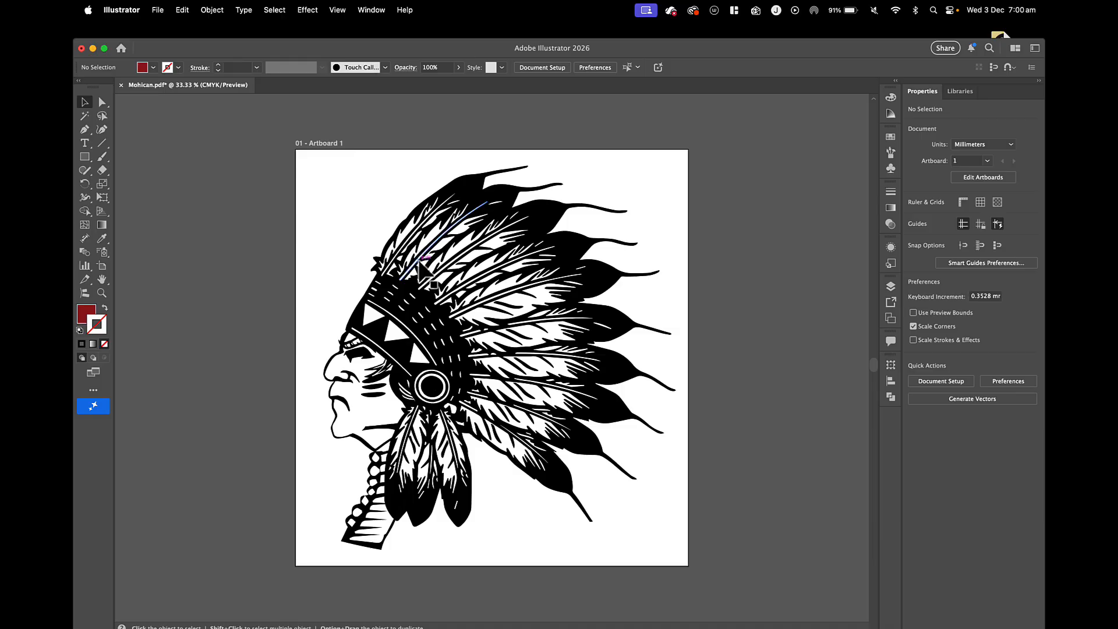
# Move the headdress artwork beside the artboard, then place a duplicate on the artboard and expand it.
pyautogui.moveTo(419, 298); pyautogui.dragTo(219, 307)
pyautogui.scroll(-5, 431, 301)
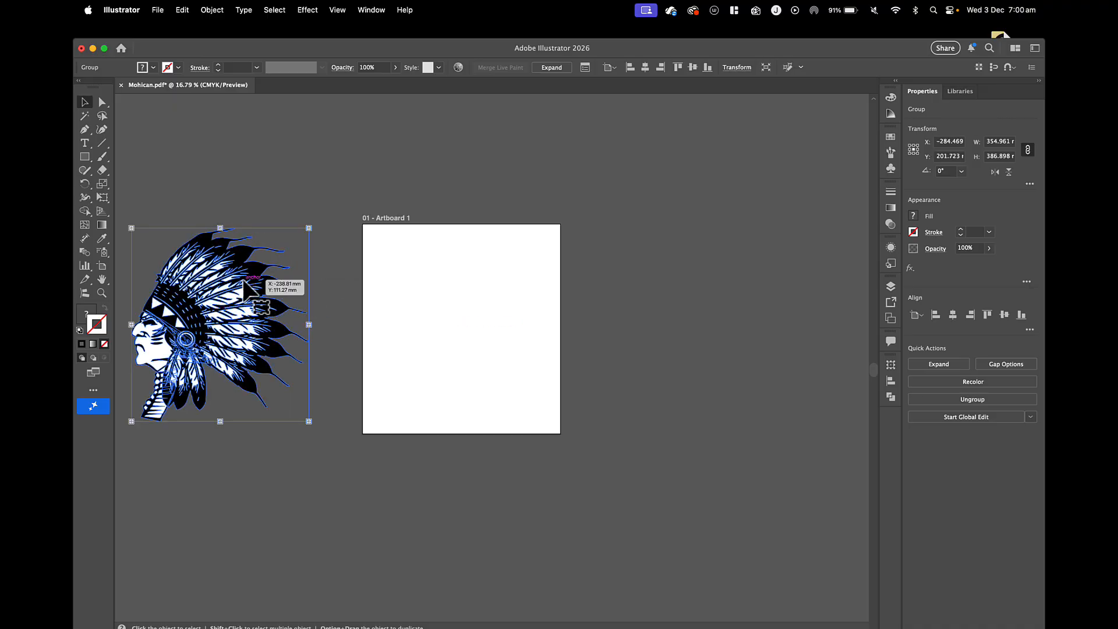
pyautogui.moveTo(245, 284); pyautogui.dragTo(489, 287)
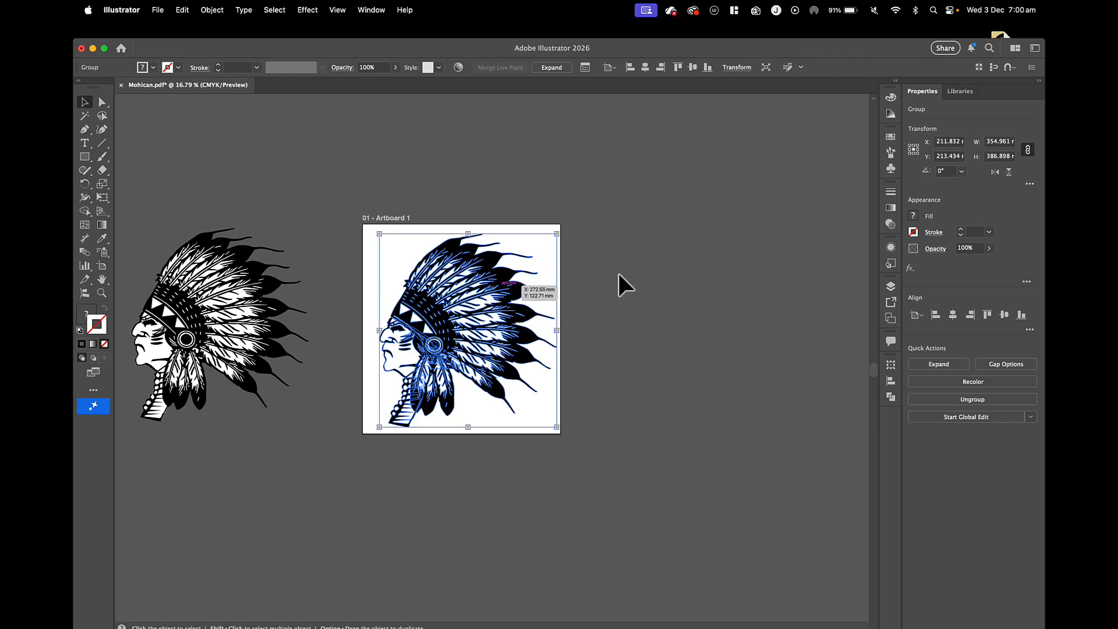
pyautogui.click(933, 366)
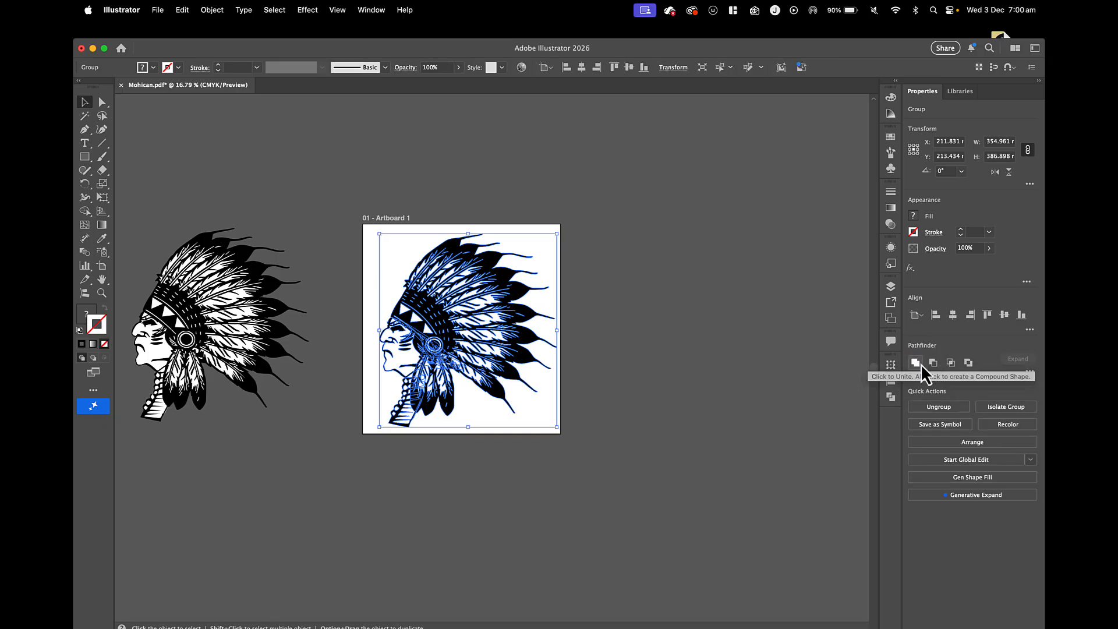
pyautogui.click(916, 363)
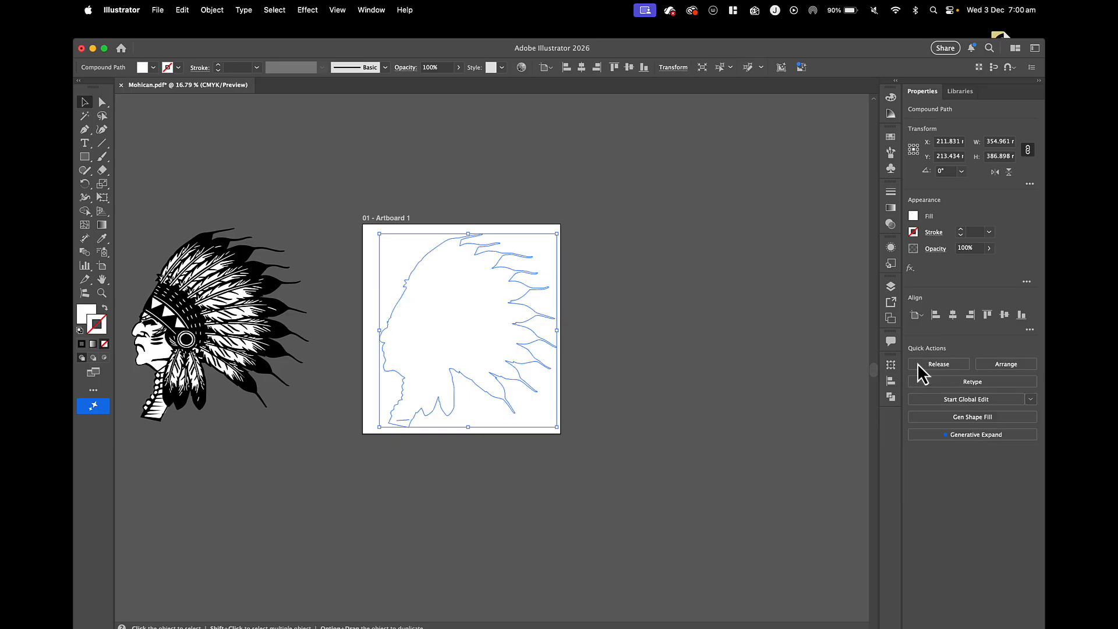
pyautogui.hotkey('shift', 'x')
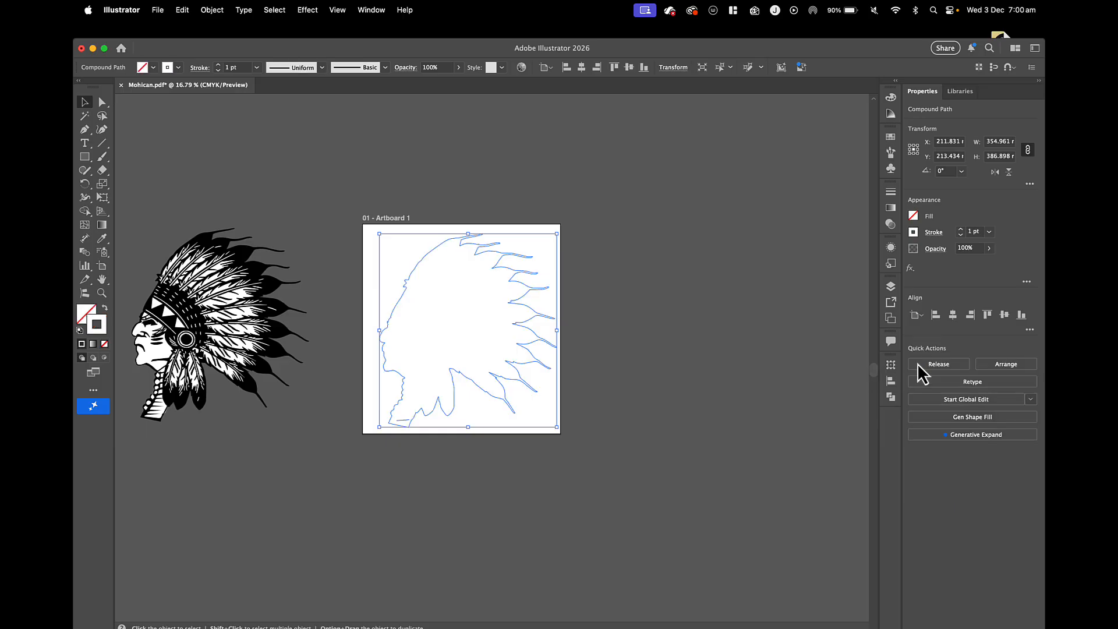
pyautogui.press('super+z')
pyautogui.press('super+z')
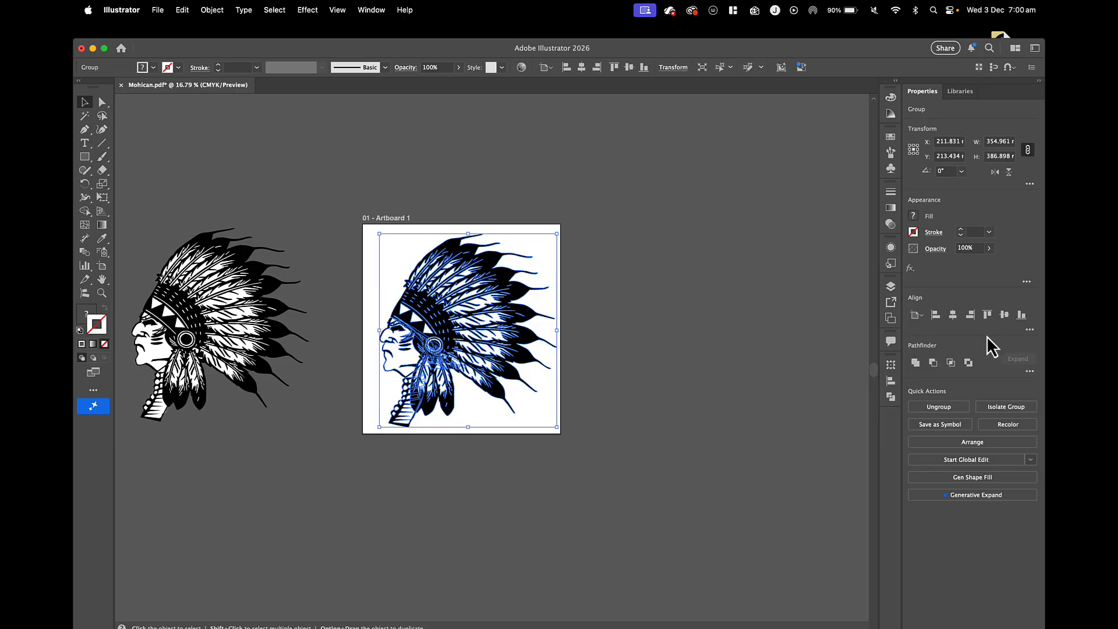
# Shift the duplicate slightly on the artboard and unite all its shapes into a single silhouette.
pyautogui.moveTo(549, 336); pyautogui.dragTo(544, 337)
pyautogui.click(212, 10)
pyautogui.click(222, 182)
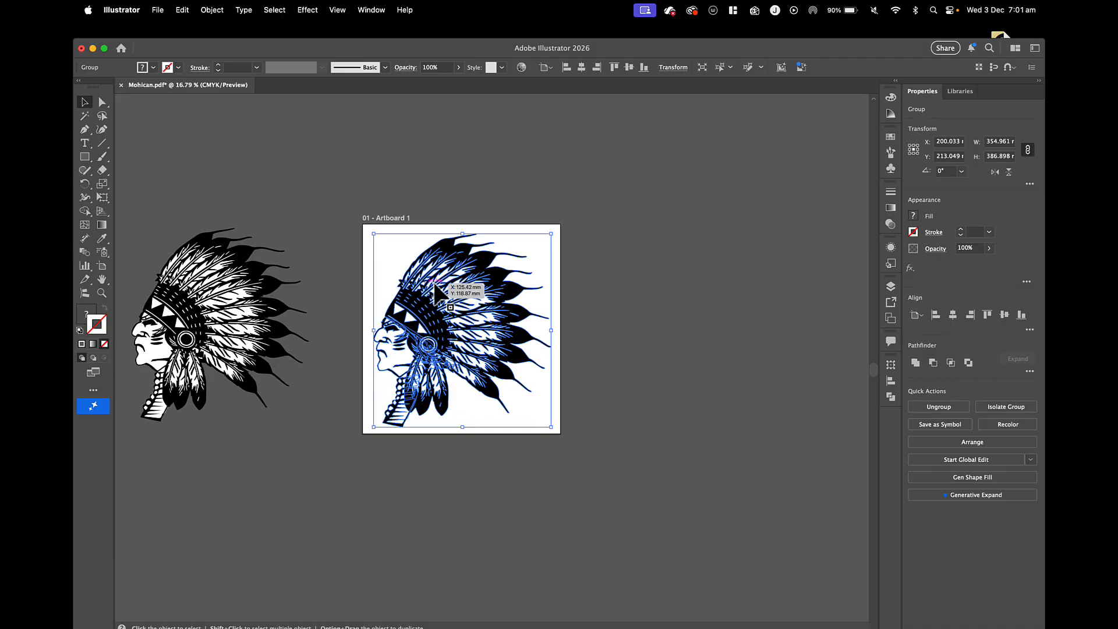
pyautogui.click(212, 10)
pyautogui.click(224, 181)
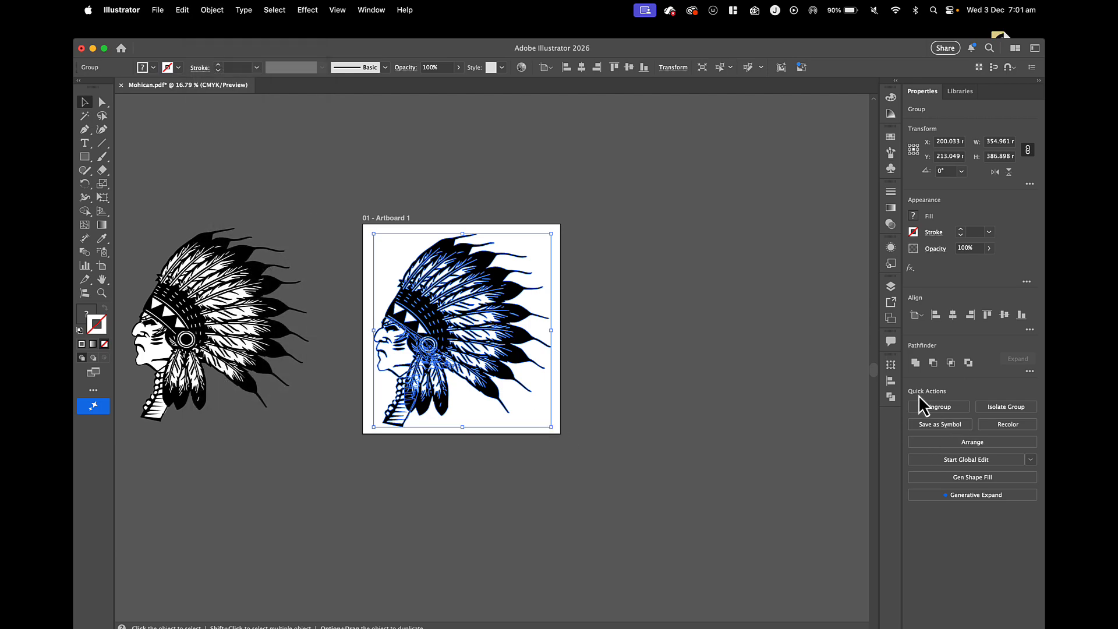
pyautogui.click(914, 363)
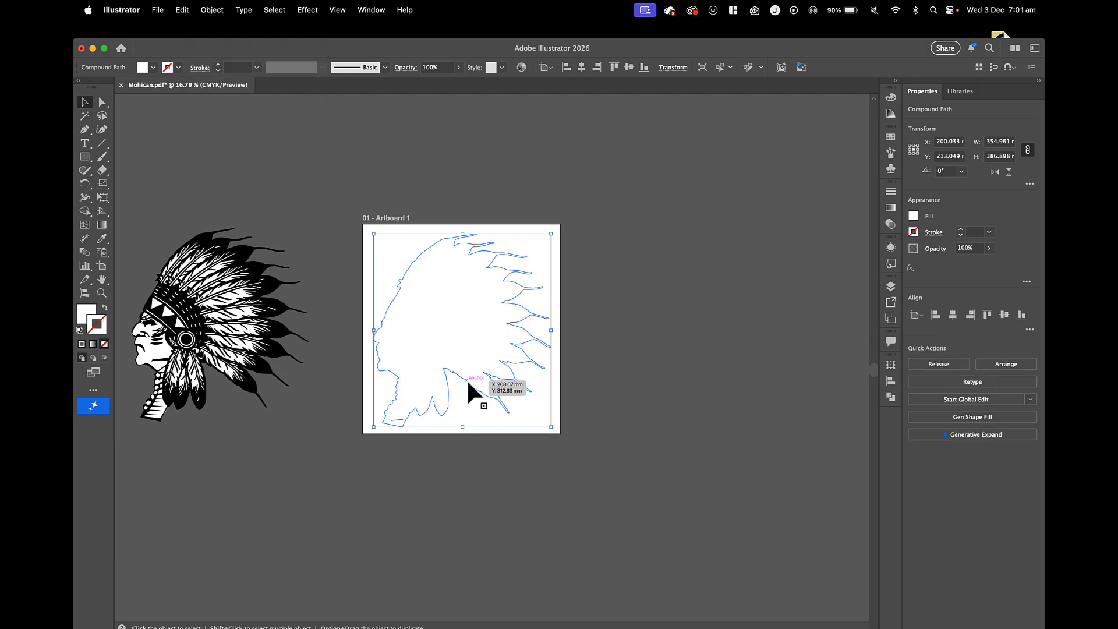
# Delete the stray sliver shape inside the silhouette near the base of the neck and leave isolation mode.
pyautogui.scroll(5, 401, 418)
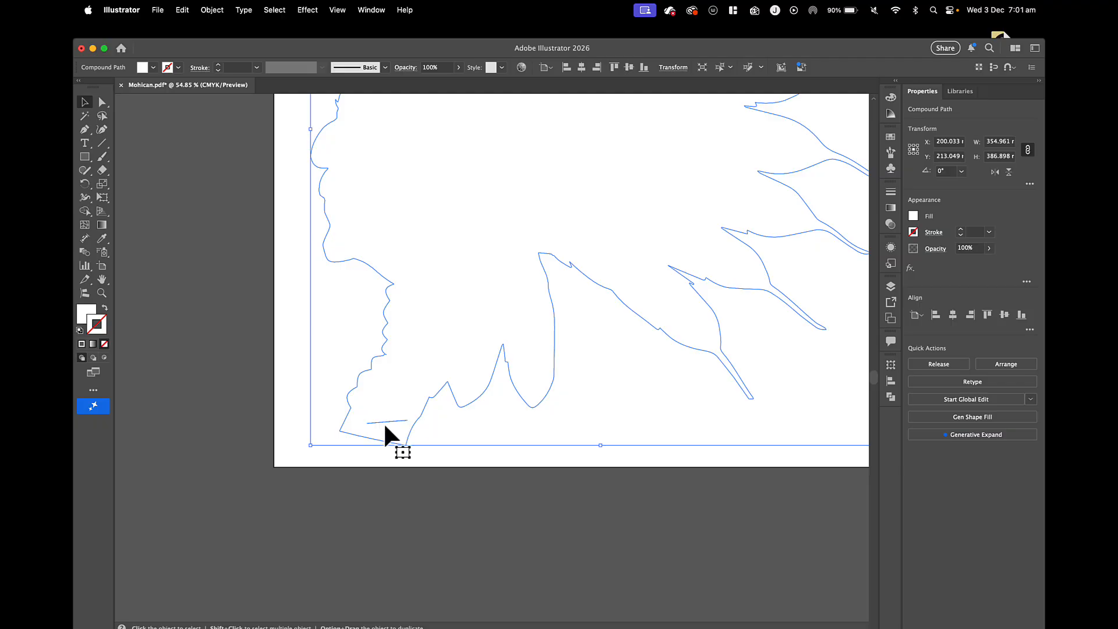
pyautogui.doubleClick(384, 423)
pyautogui.click(391, 422)
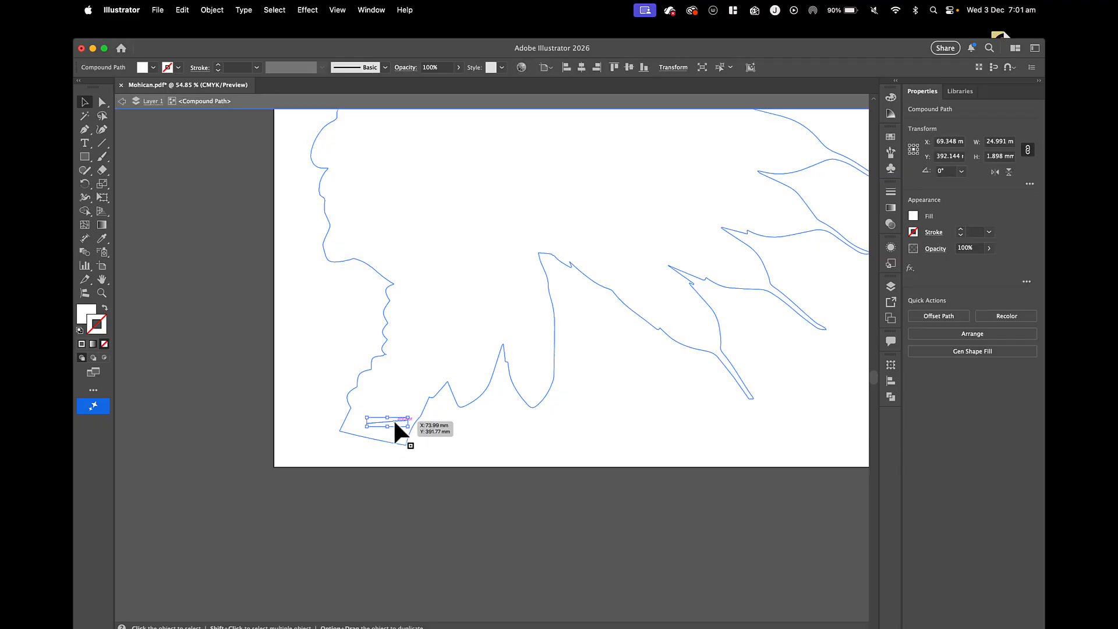
pyautogui.press('Delete')
pyautogui.scroll(-3, 394, 423)
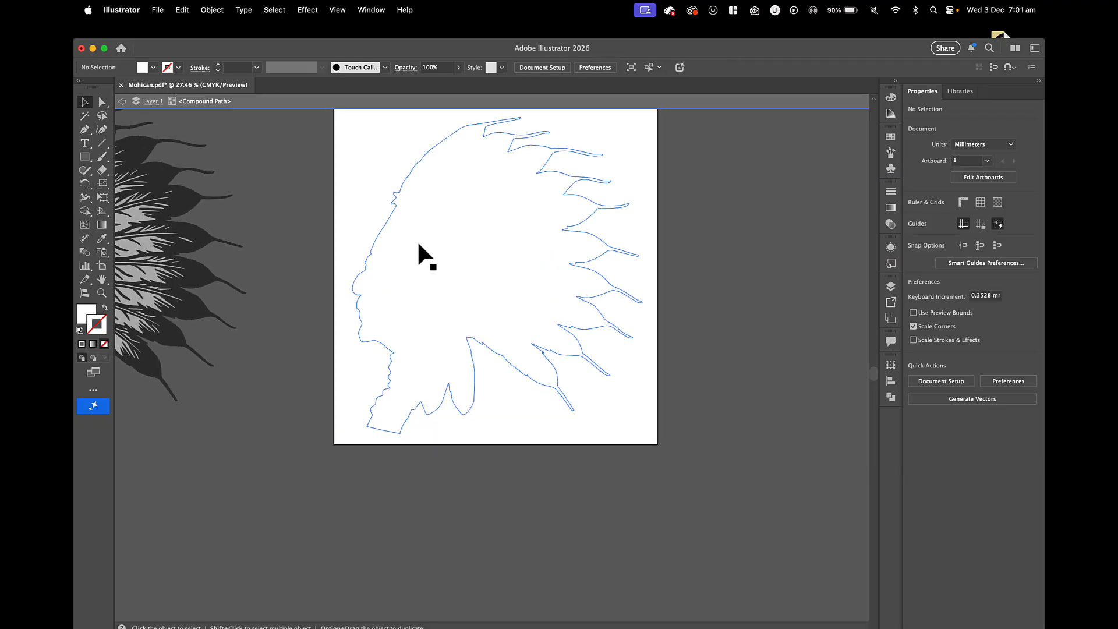
pyautogui.doubleClick(320, 251)
# Give the silhouette a green stroke with the hex colour 5fc144.
pyautogui.click(370, 269)
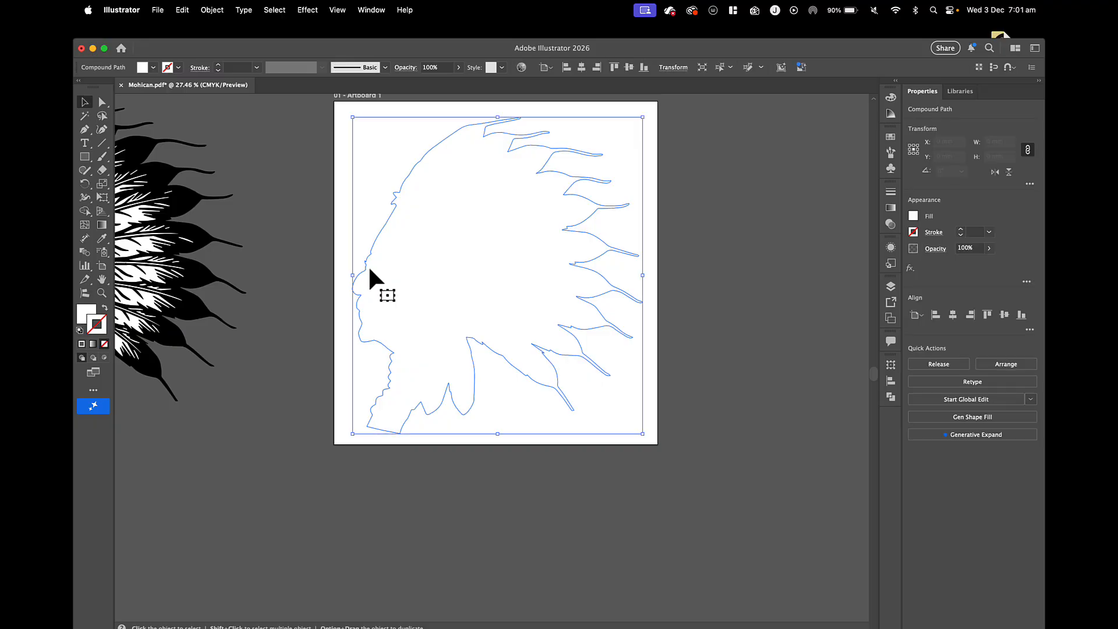
pyautogui.doubleClick(87, 317)
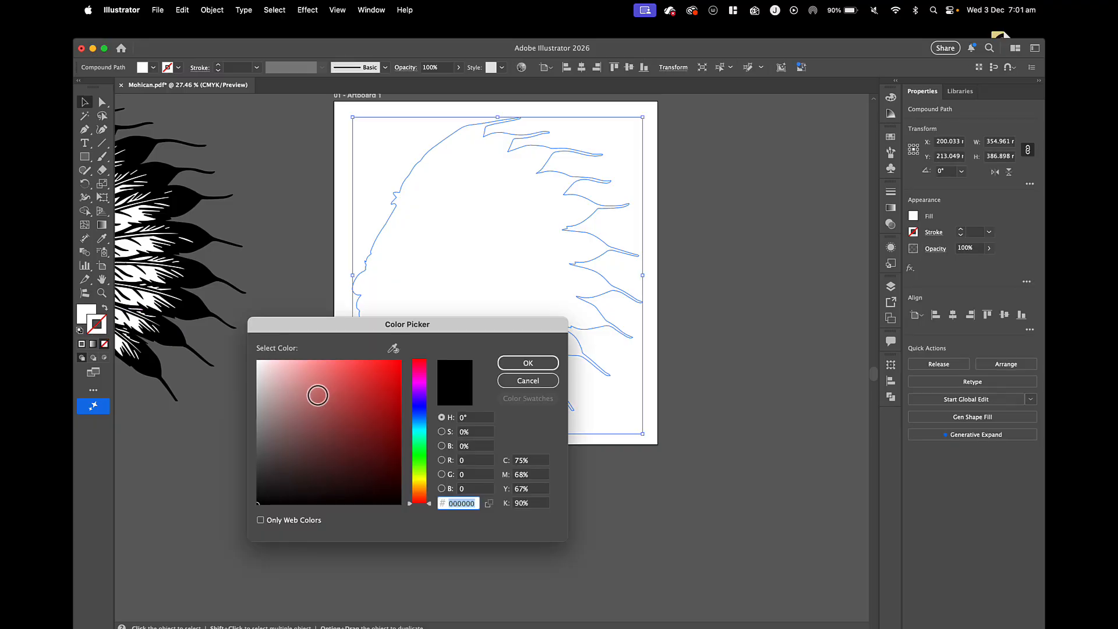
pyautogui.write('5fc144')
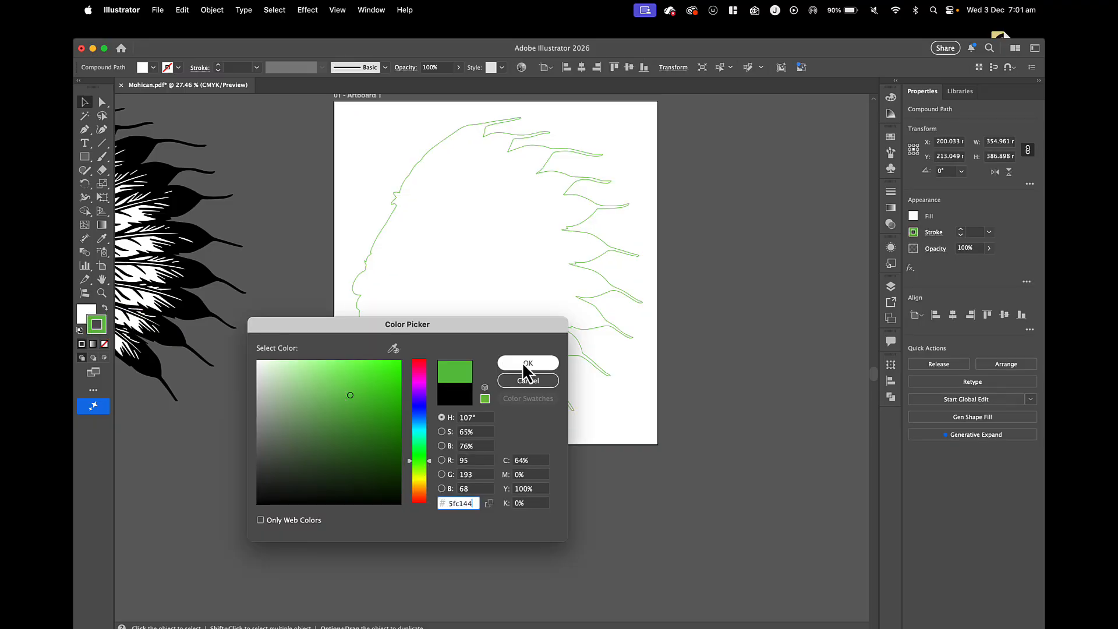
pyautogui.click(527, 365)
pyautogui.click(304, 258)
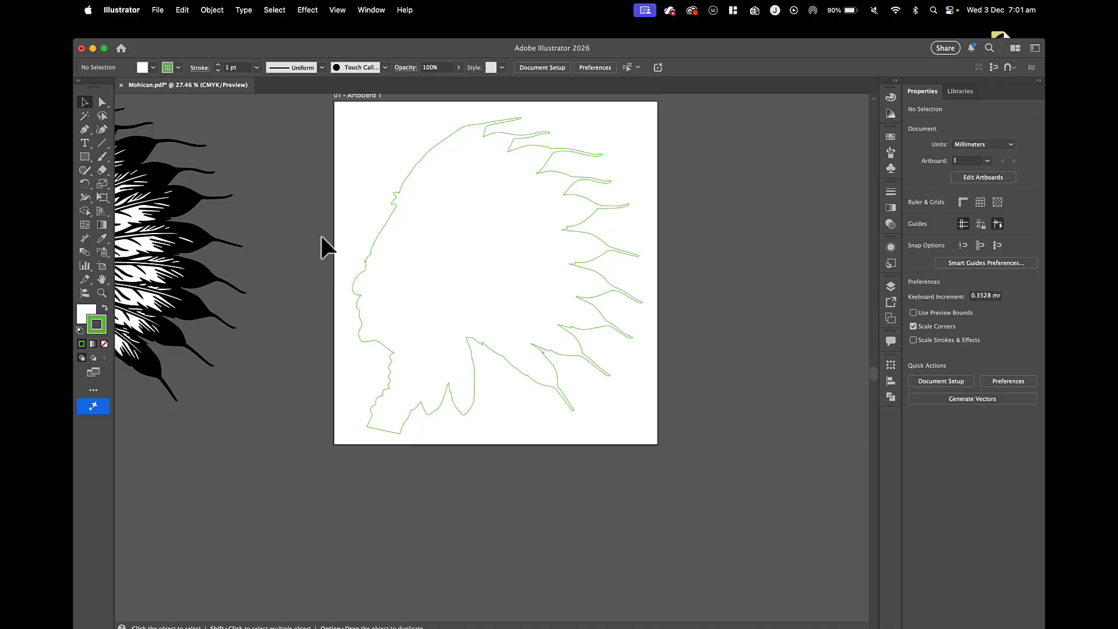
# Set the silhouette outline's stroke weight to 4 pt.
pyautogui.scroll(-3, 324, 244)
pyautogui.moveTo(256, 268)
pyautogui.mouseDown()
pyautogui.moveTo(421, 294)
pyautogui.moveTo(275, 290)
pyautogui.moveTo(271, 275)
pyautogui.mouseUp()
pyautogui.click(339, 285)
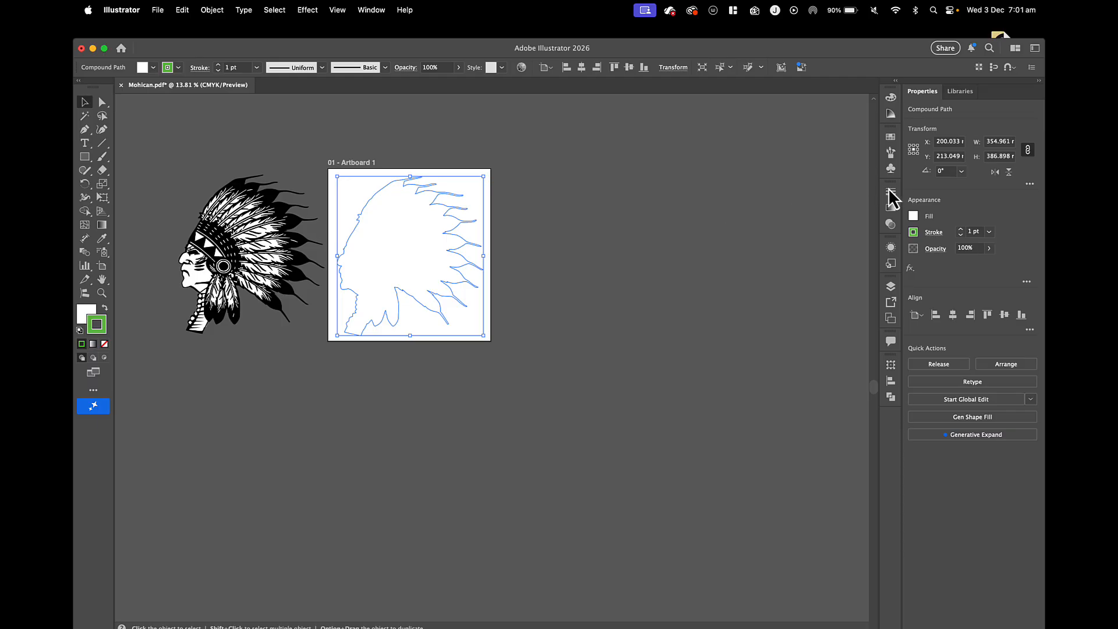
pyautogui.click(891, 136)
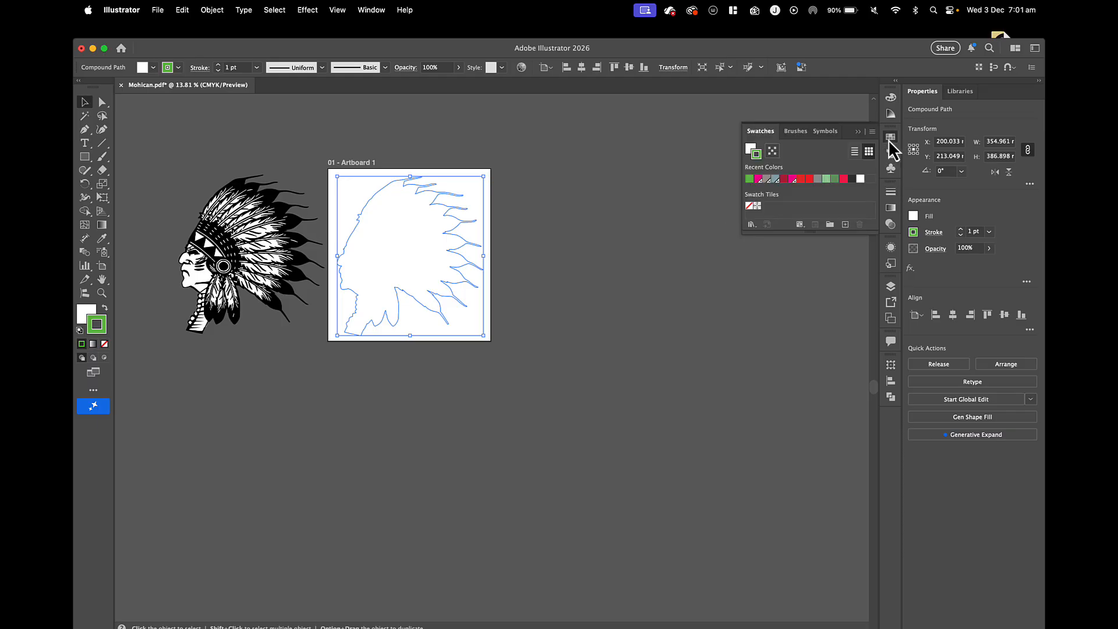
pyautogui.click(889, 193)
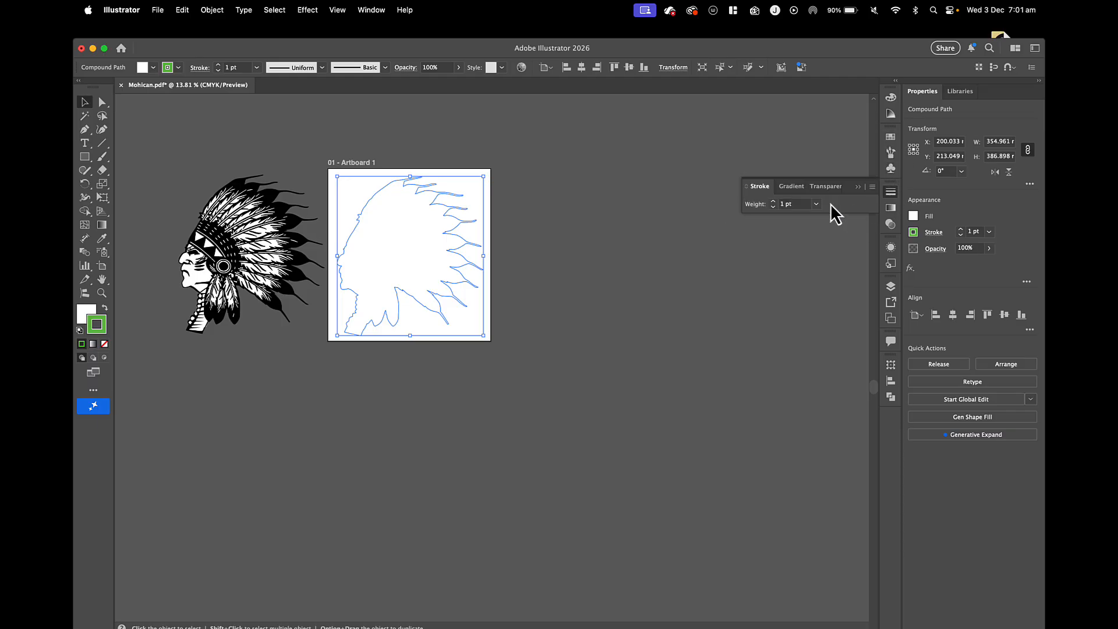
pyautogui.click(774, 201)
pyautogui.click(639, 321)
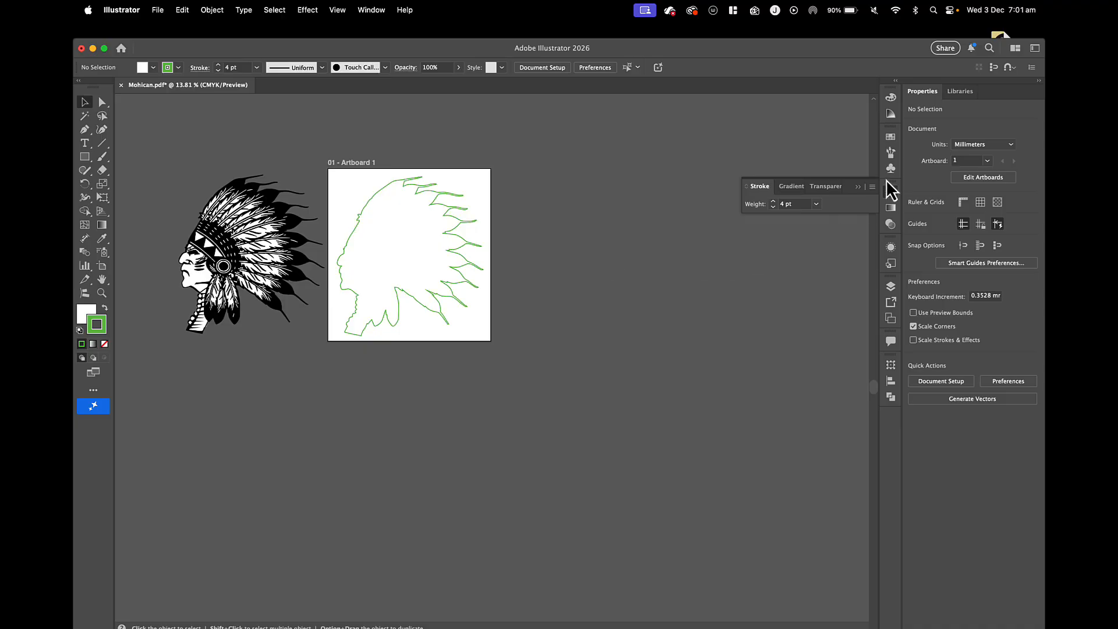
pyautogui.click(857, 186)
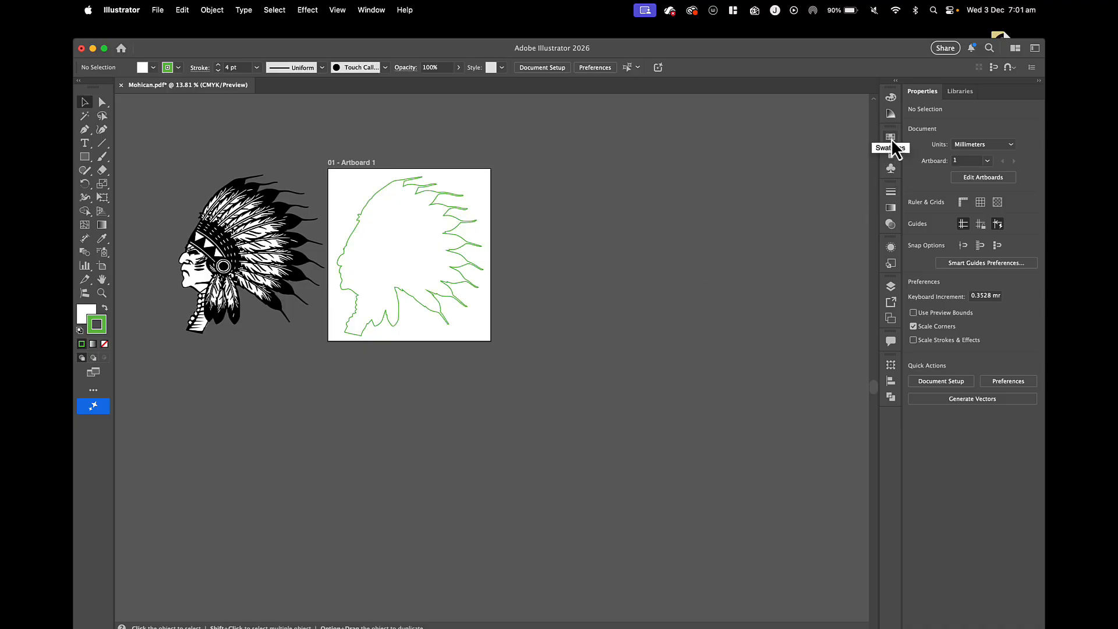
# Load the swatch library Roland VersaWorks.ai from the SHC Handover Pt2 folder on the Desktop and place it beside the artboard.
pyautogui.click(892, 141)
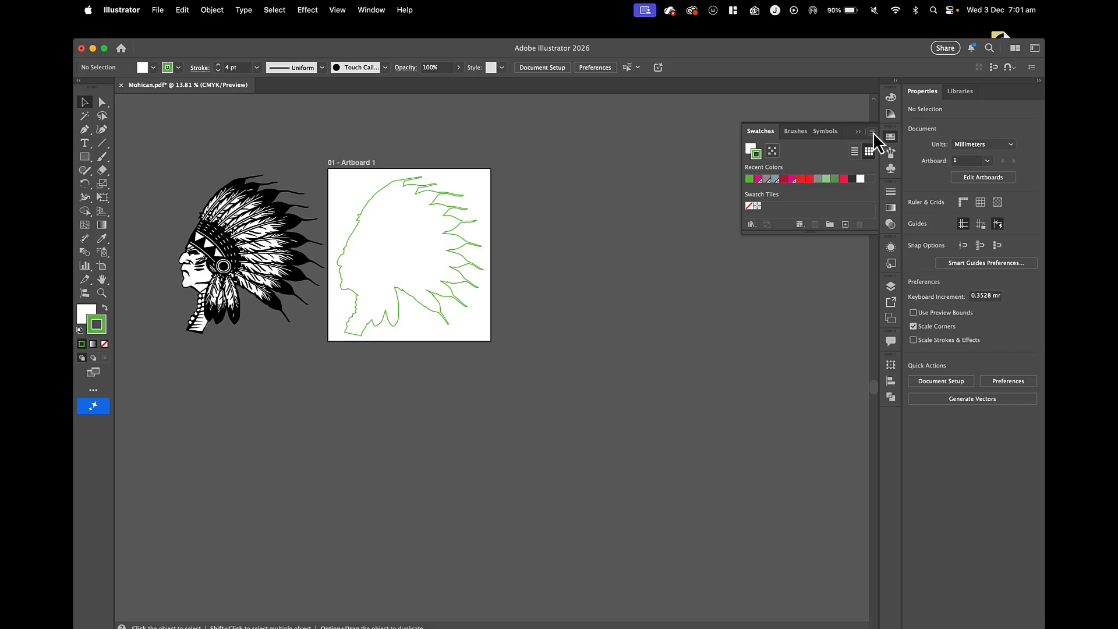
pyautogui.click(872, 131)
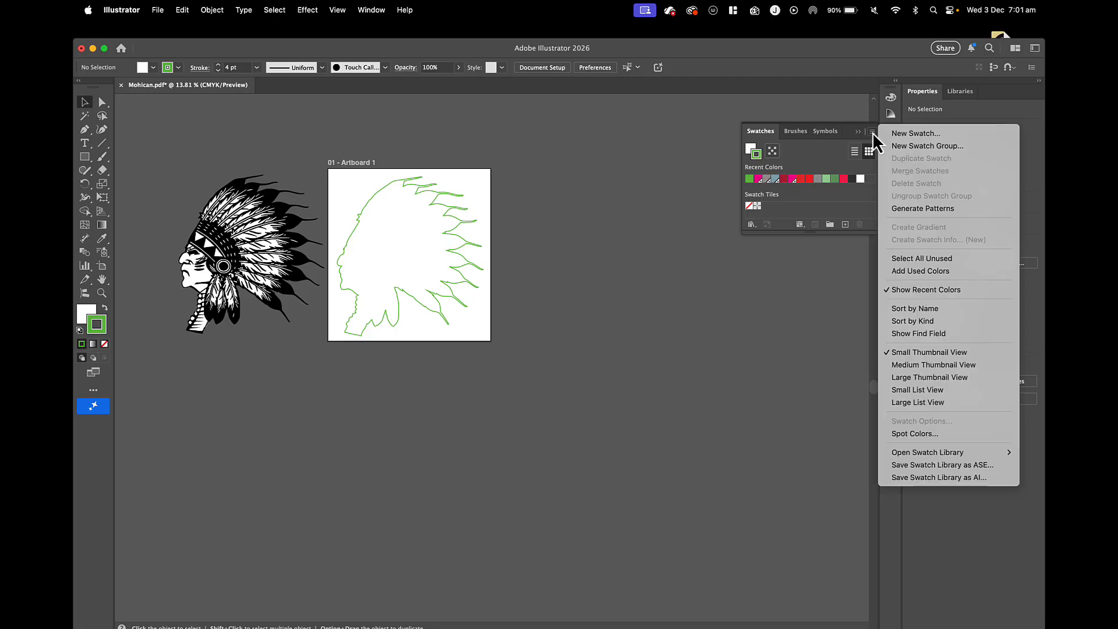
pyautogui.moveTo(921, 451)
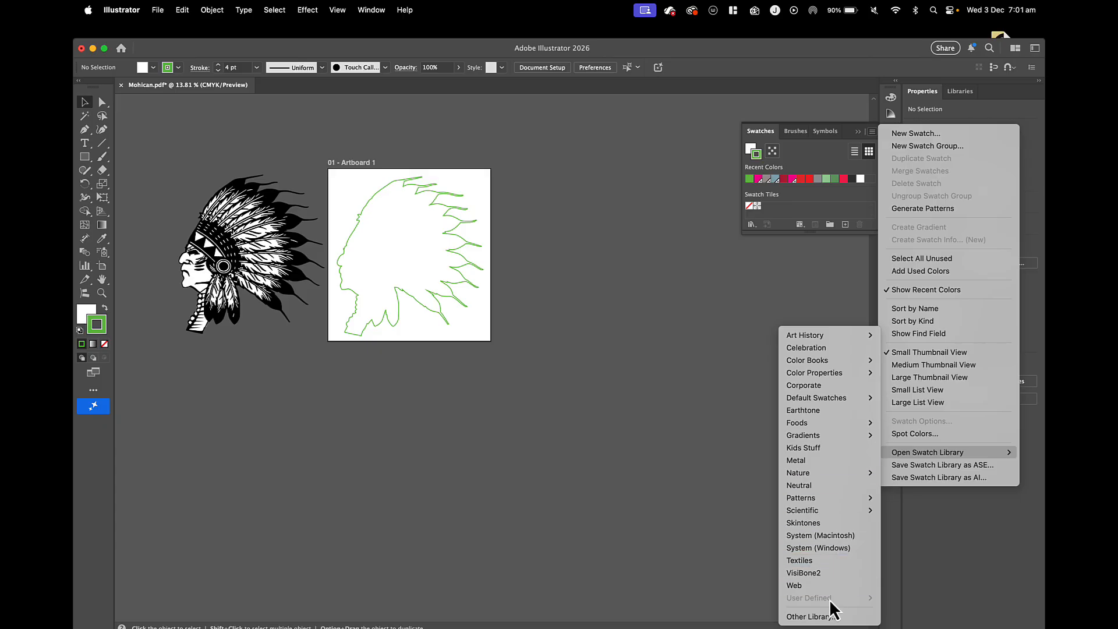
pyautogui.click(827, 618)
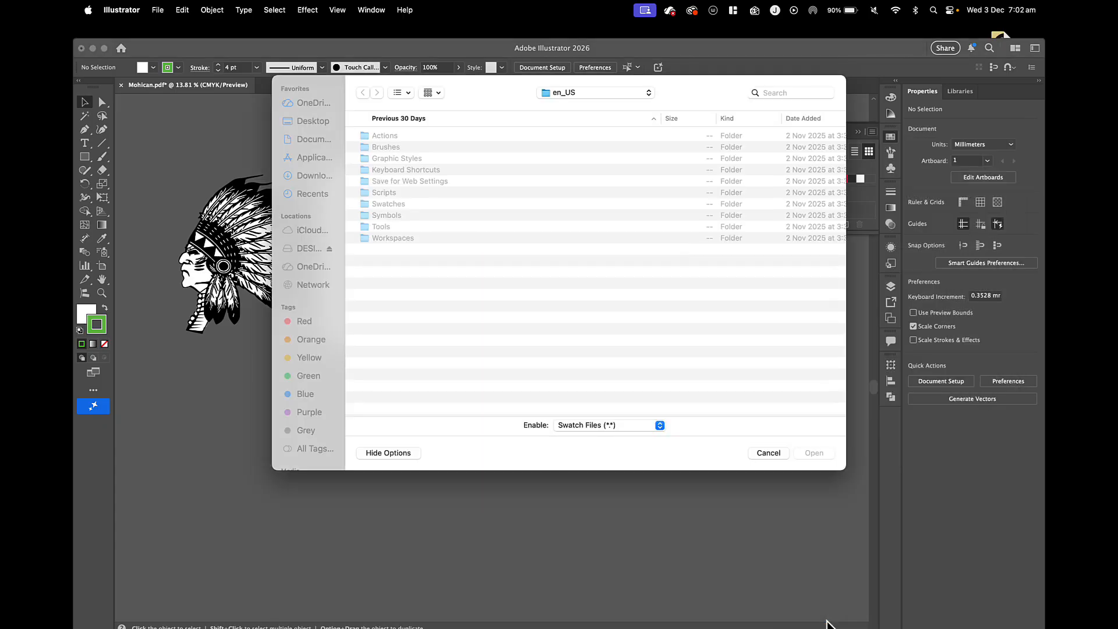
pyautogui.click(313, 121)
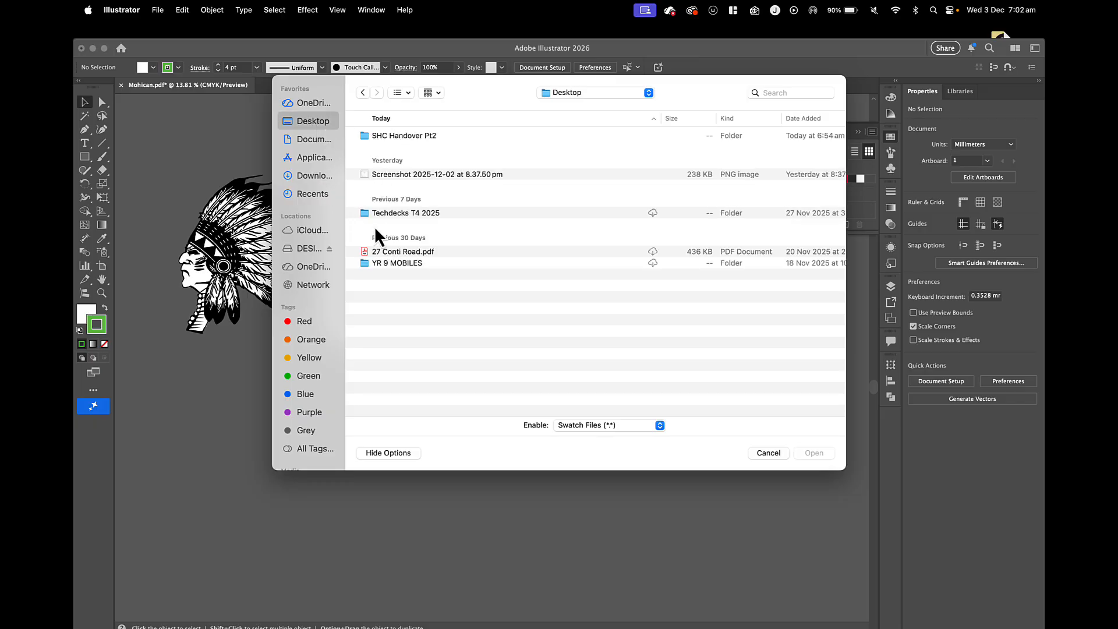
pyautogui.doubleClick(375, 138)
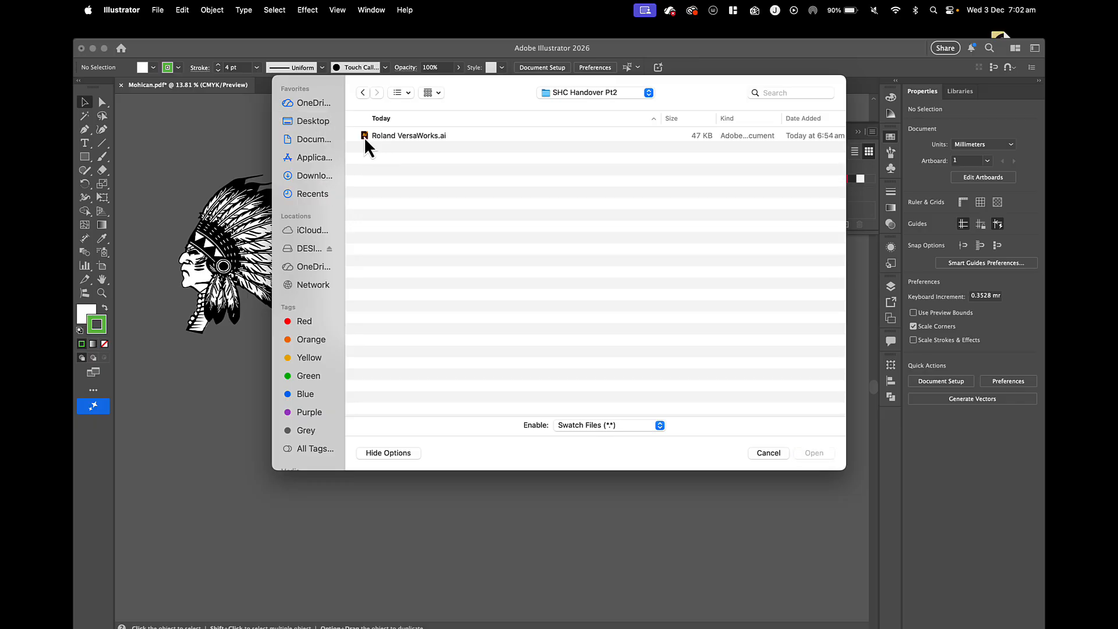
pyautogui.click(393, 137)
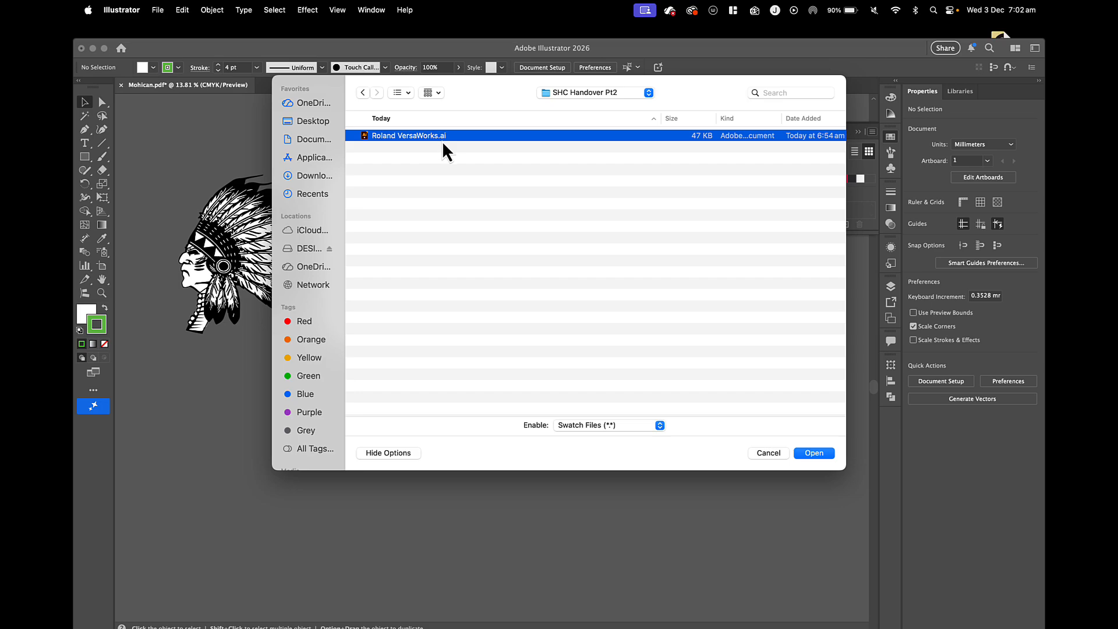
pyautogui.click(814, 453)
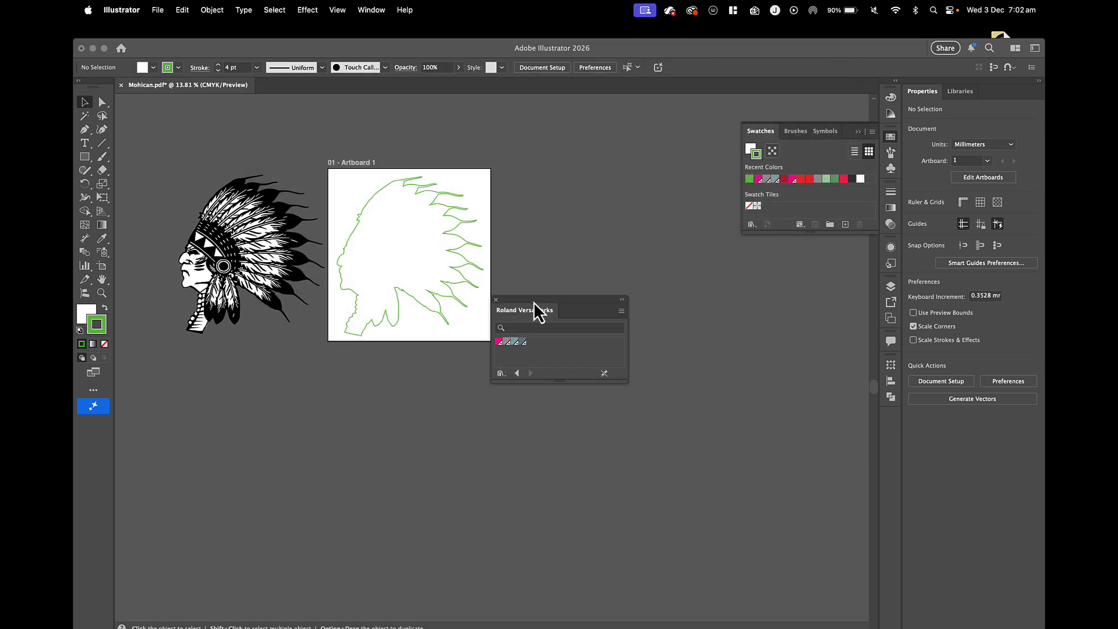
pyautogui.moveTo(533, 301); pyautogui.dragTo(713, 291)
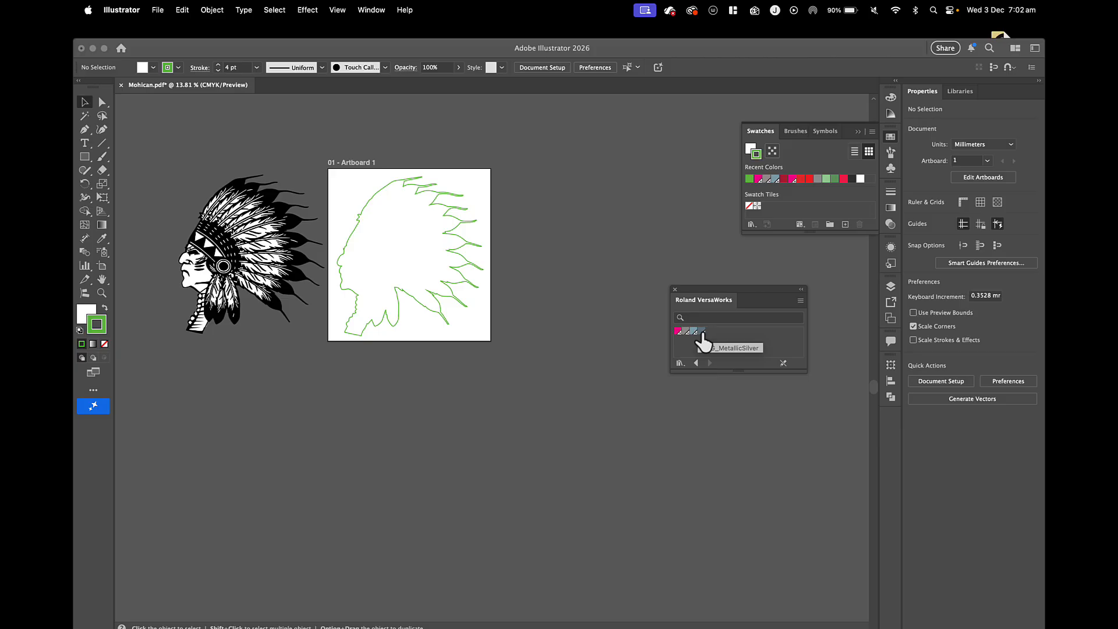
# Apply the magenta swatch from the Roland VersaWorks library to the silhouette's stroke.
pyautogui.click(458, 295)
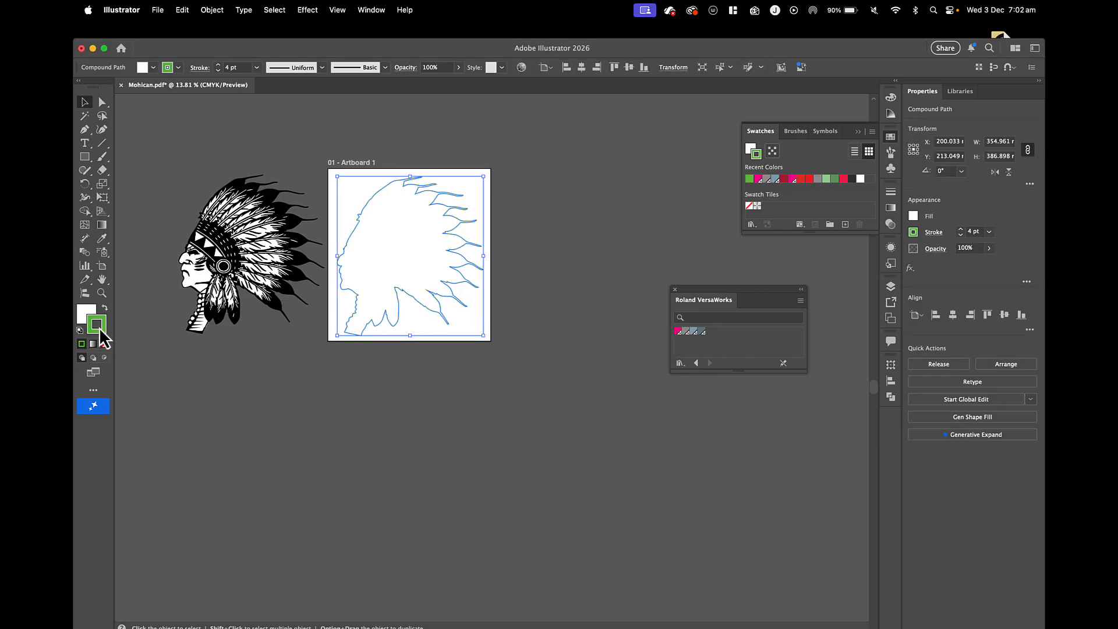
pyautogui.click(679, 331)
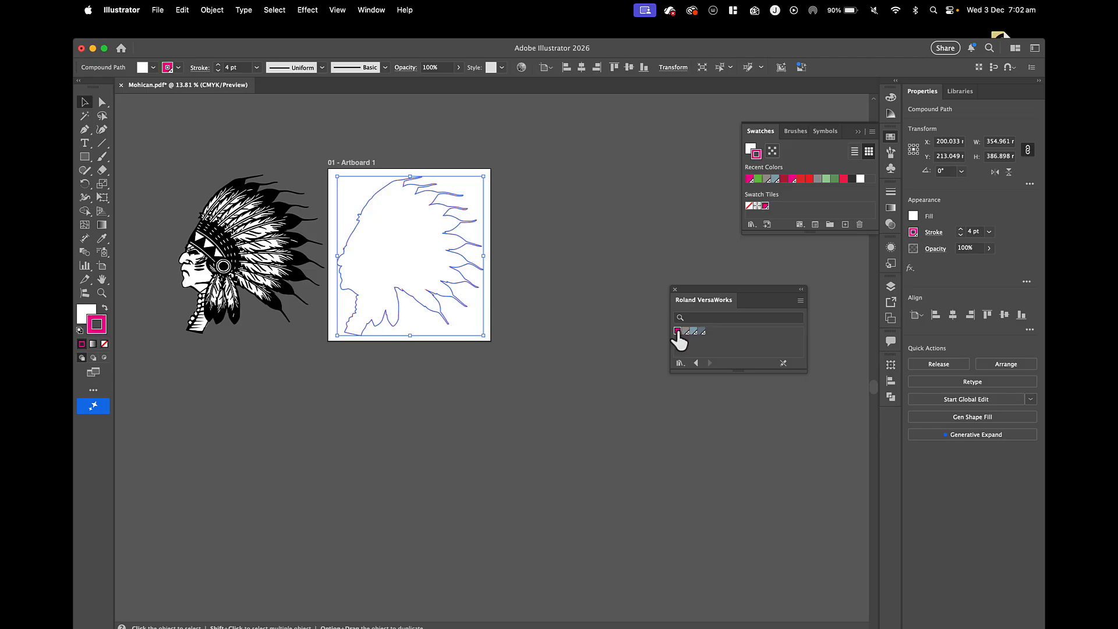
pyautogui.click(544, 342)
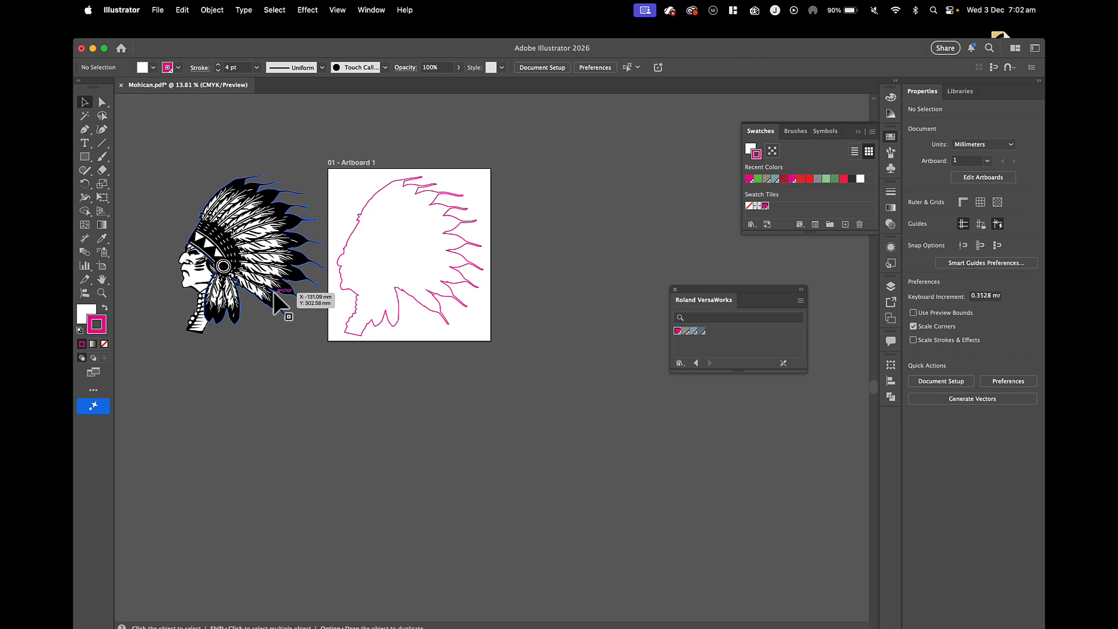
# Try to place the original headdress artwork over the silhouette on the artboard, then move it back off.
pyautogui.moveTo(274, 293); pyautogui.dragTo(427, 303)
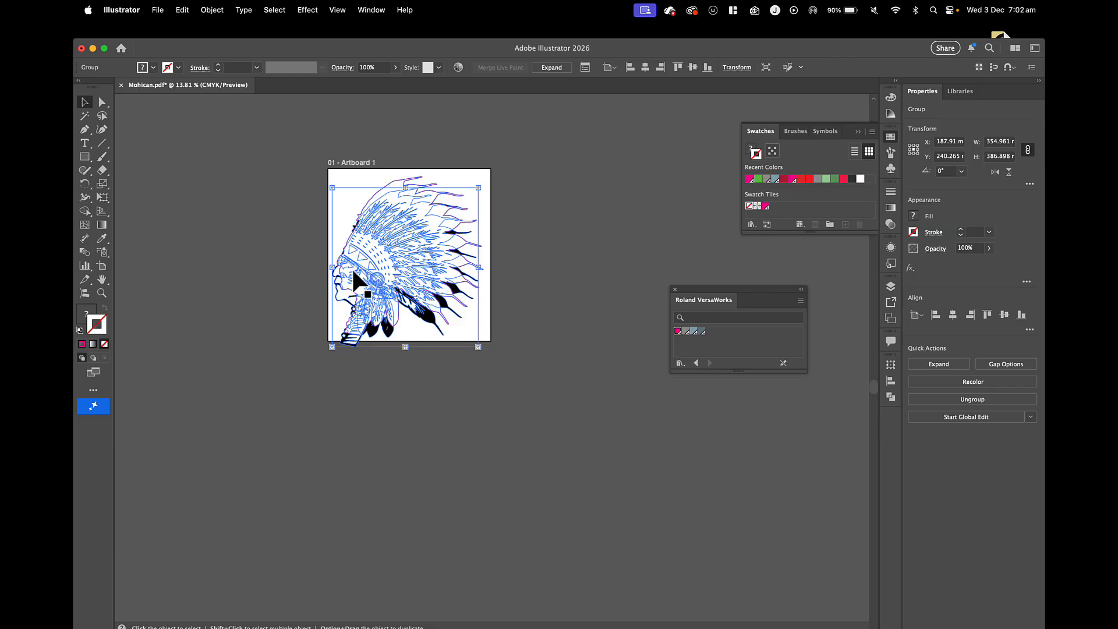
pyautogui.moveTo(362, 267); pyautogui.dragTo(245, 271)
# Remove the white fill from the silhouette so only its magenta outline remains, and deselect it.
pyautogui.click(395, 270)
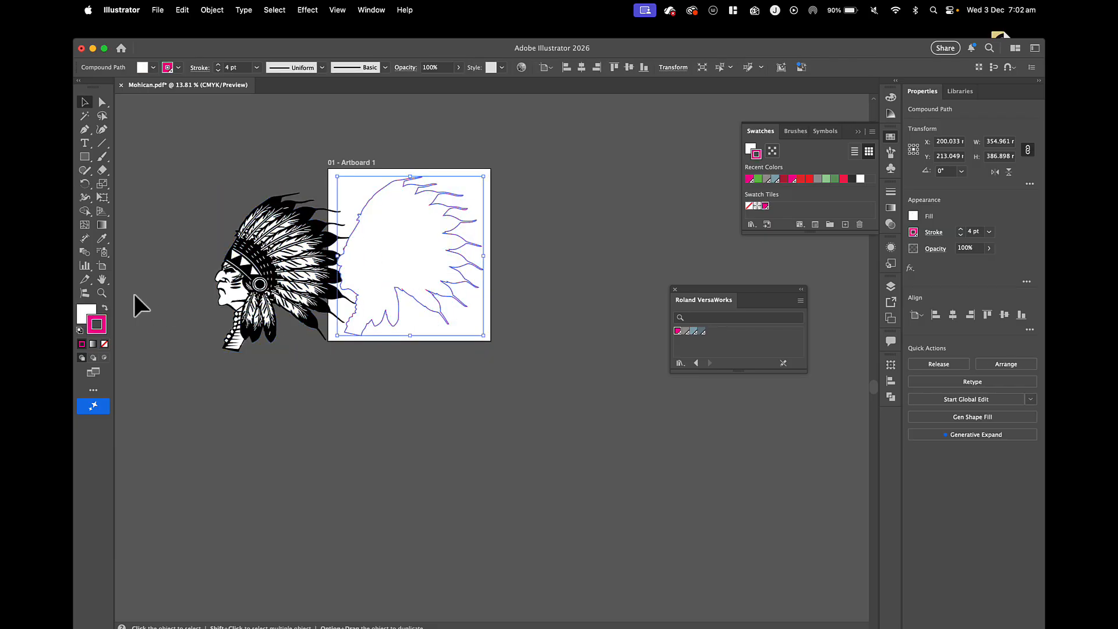
pyautogui.click(85, 314)
pyautogui.click(104, 344)
pyautogui.click(274, 342)
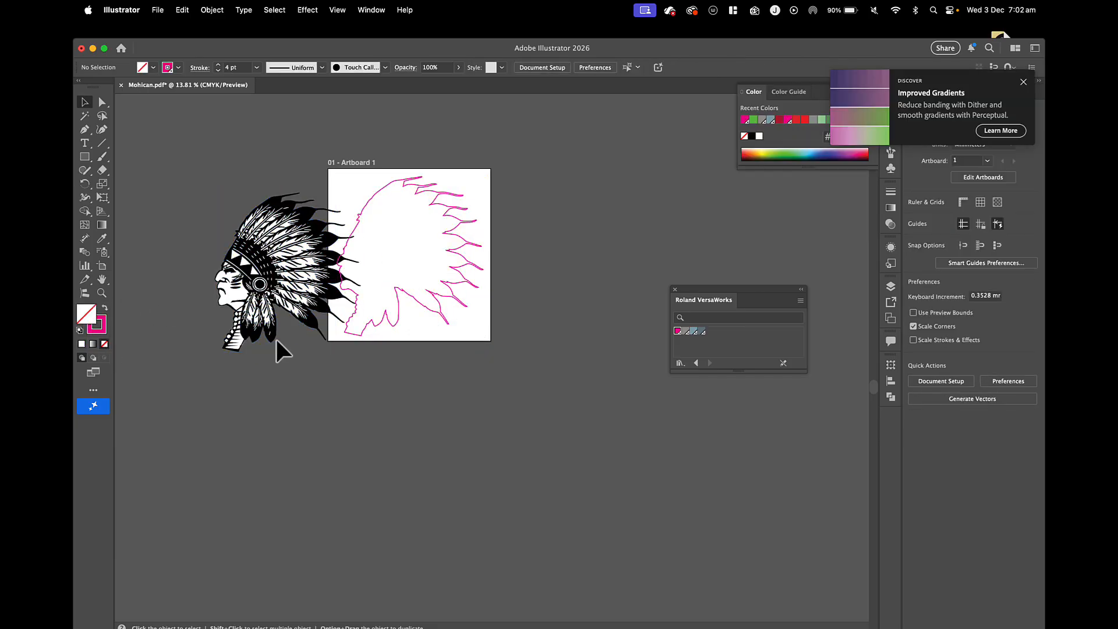
pyautogui.click(357, 299)
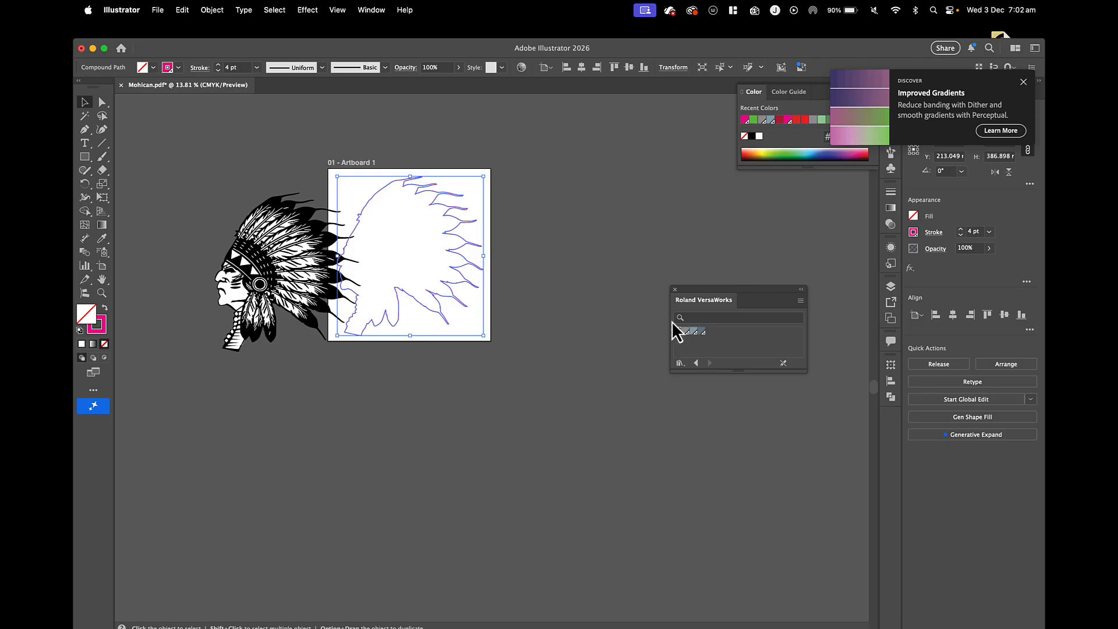
pyautogui.click(337, 390)
# Move the original headdress artwork onto the artboard so it lines up with the magenta outline.
pyautogui.moveTo(301, 321); pyautogui.dragTo(425, 309)
pyautogui.scroll(5, 425, 309)
pyautogui.scroll(4, 423, 309)
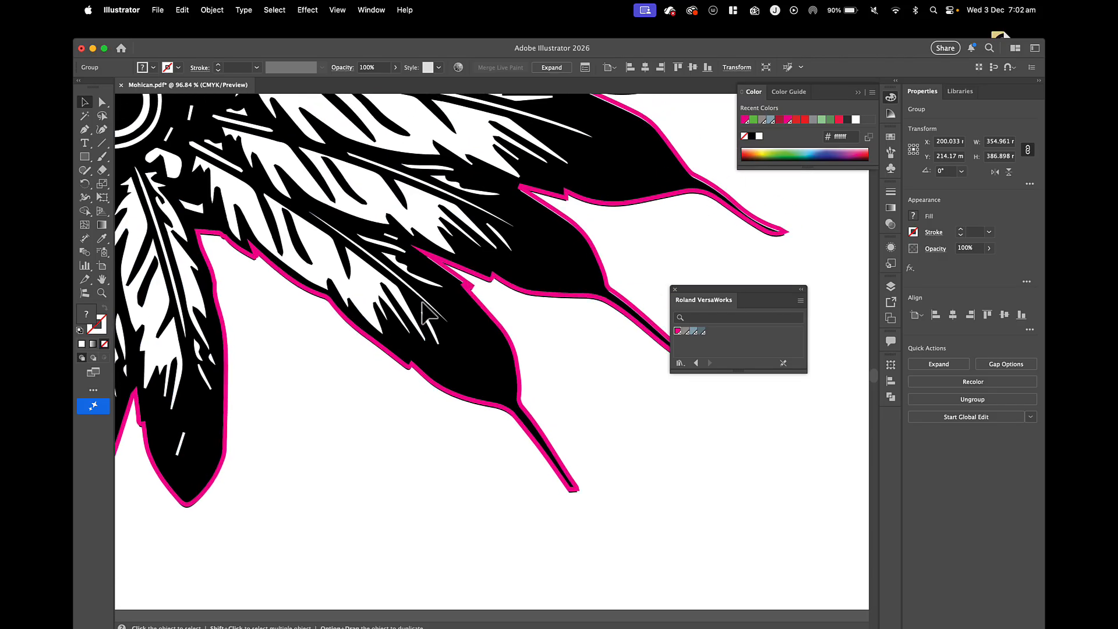
pyautogui.click(888, 194)
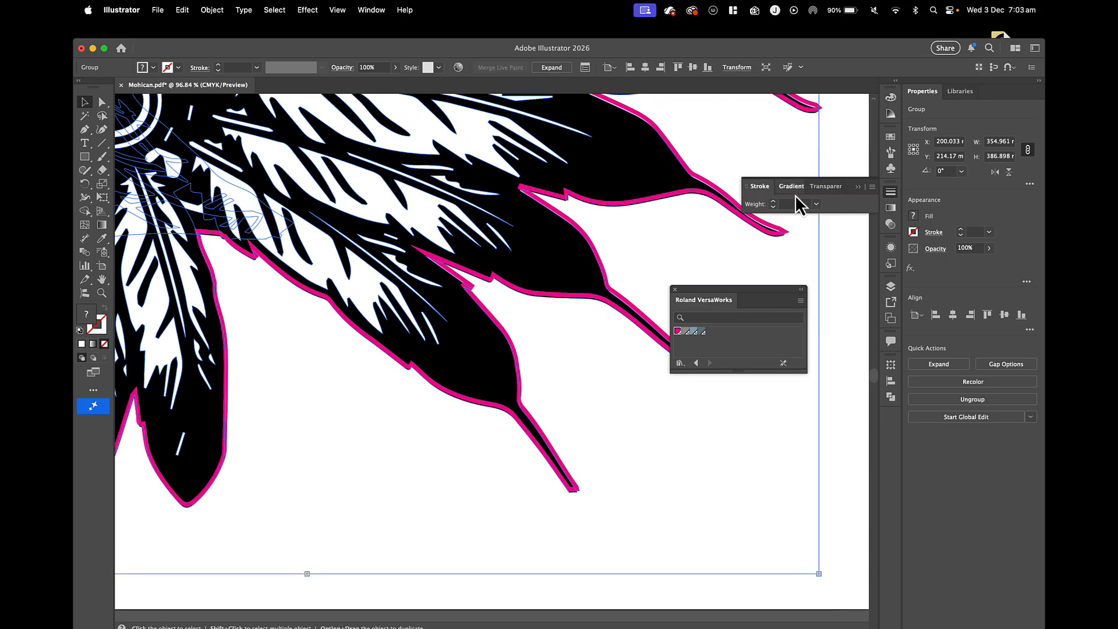
pyautogui.click(772, 201)
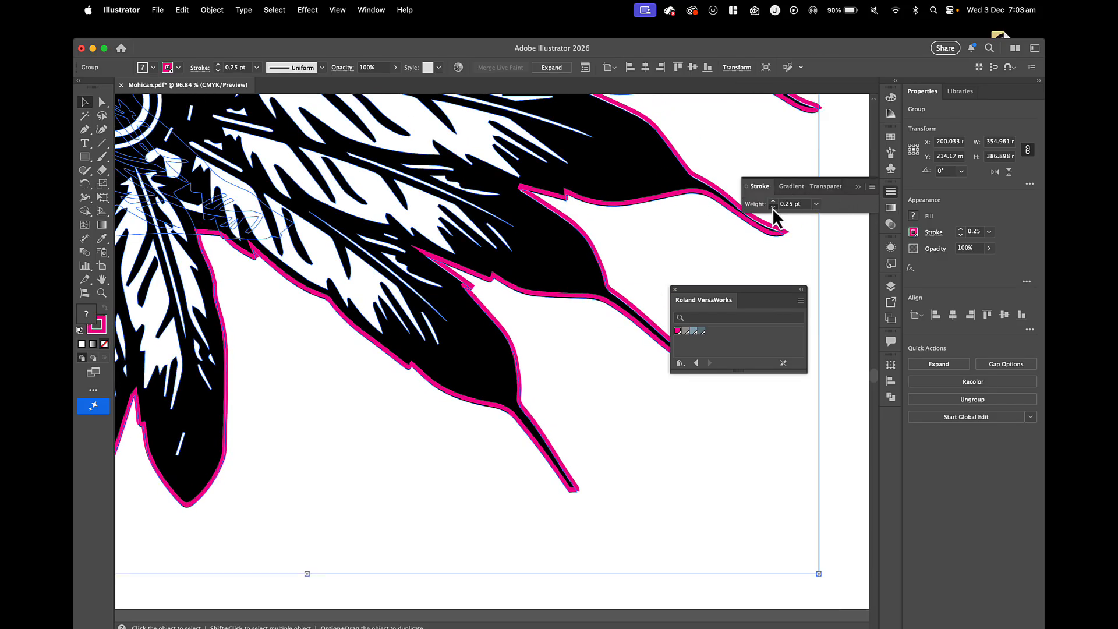
pyautogui.click(772, 208)
pyautogui.click(773, 201)
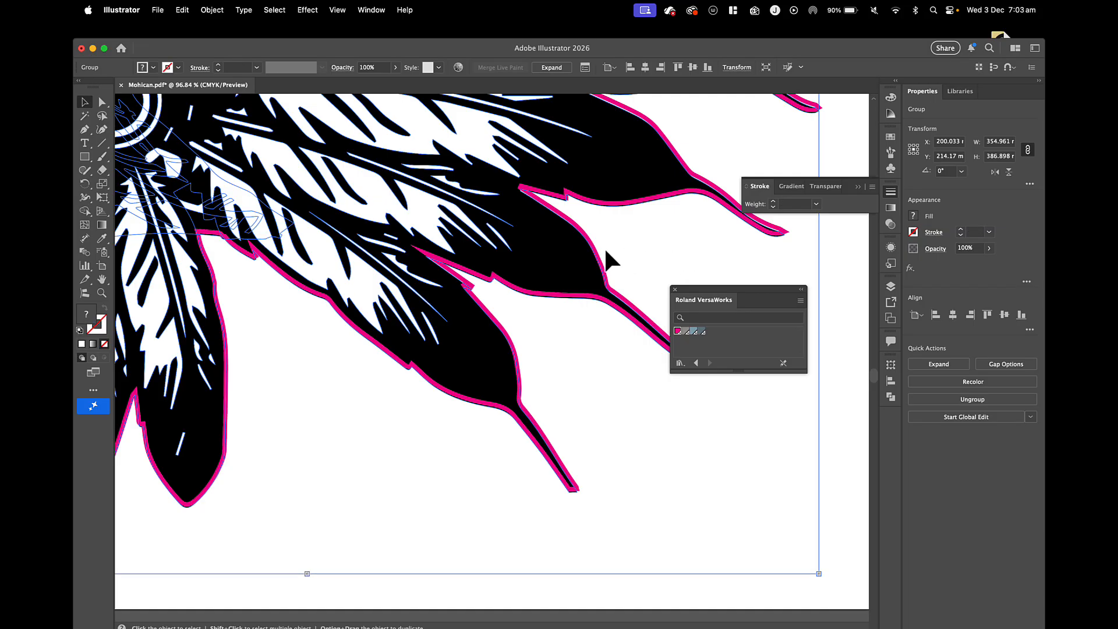
# Shift the headdress artwork aside to expose the magenta outline, and set the outline's stroke weight to 0.5 pt.
pyautogui.moveTo(606, 257); pyautogui.dragTo(652, 255)
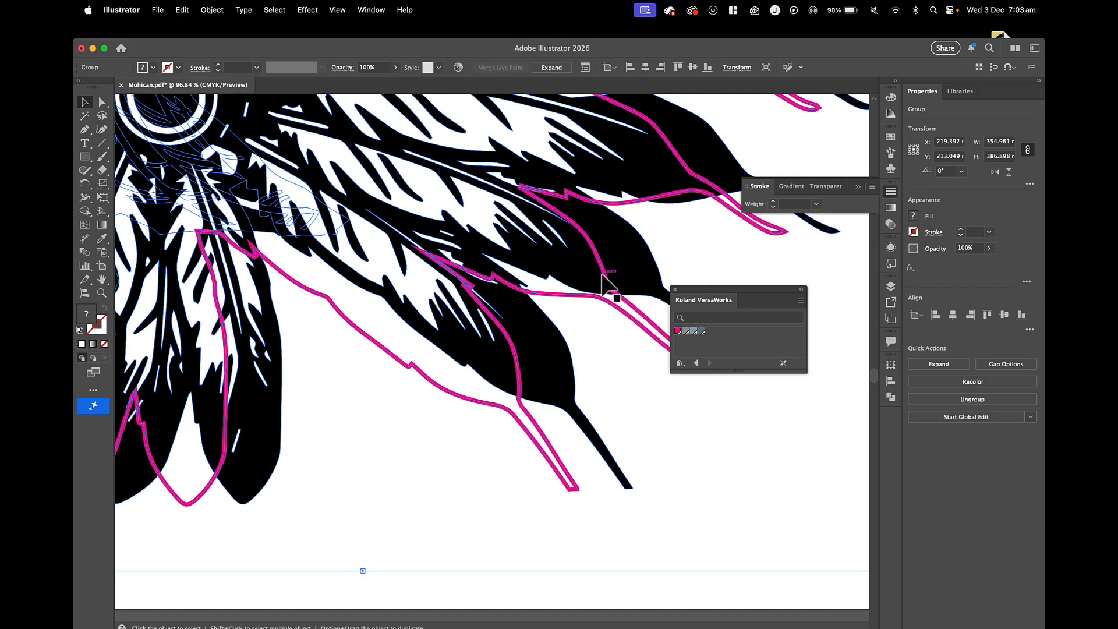
pyautogui.click(606, 291)
pyautogui.click(773, 207)
pyautogui.click(773, 207)
pyautogui.click(774, 208)
pyautogui.click(773, 207)
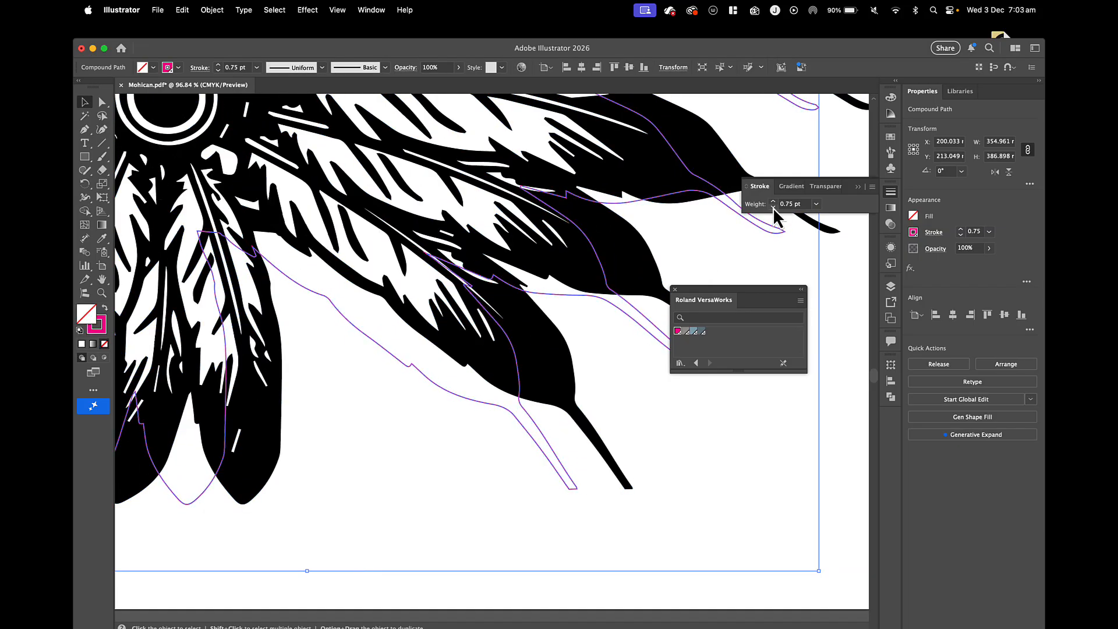
pyautogui.click(773, 207)
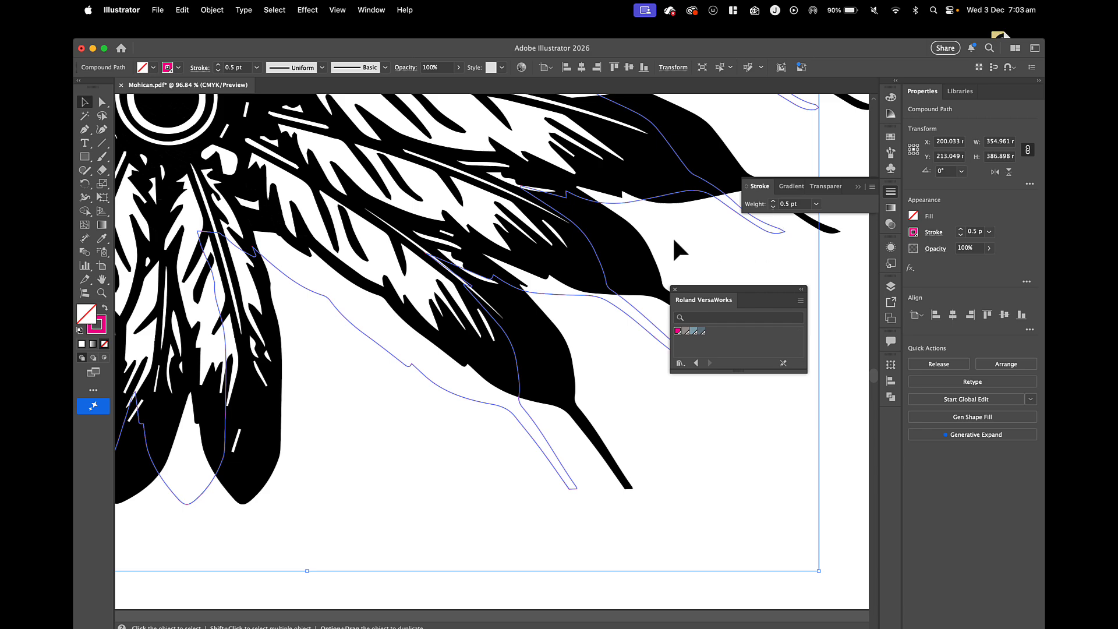
# Move the magenta outline about 20 mm sideways so it sits over the headdress artwork again.
pyautogui.hscroll(3, 671, 236)
pyautogui.scroll(2, 672, 235)
pyautogui.moveTo(656, 225); pyautogui.dragTo(712, 230)
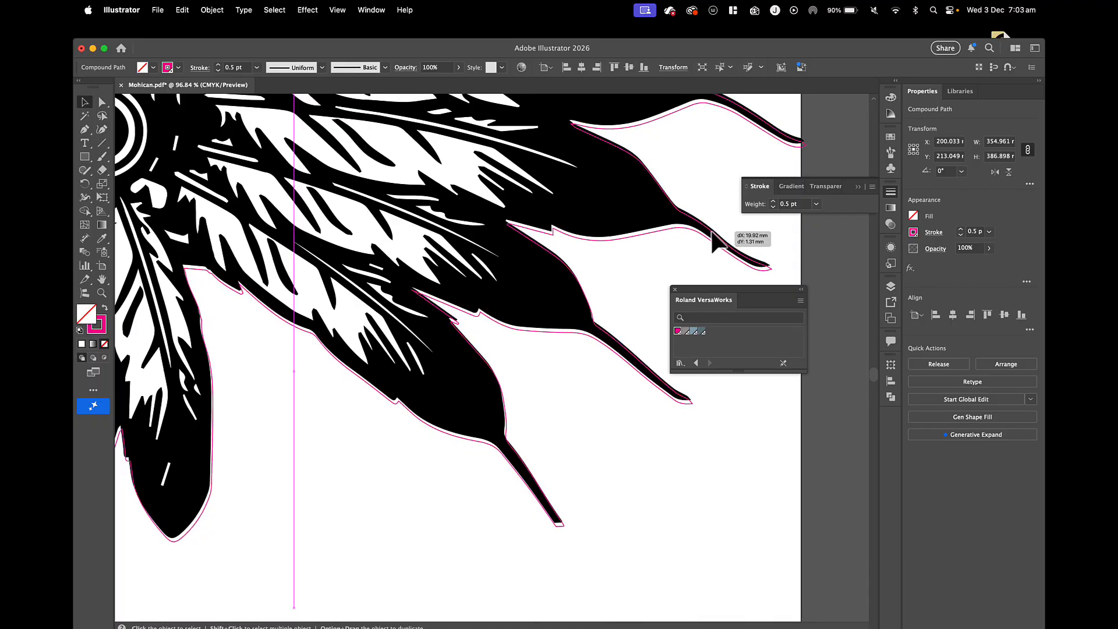
pyautogui.moveTo(712, 232); pyautogui.dragTo(711, 231)
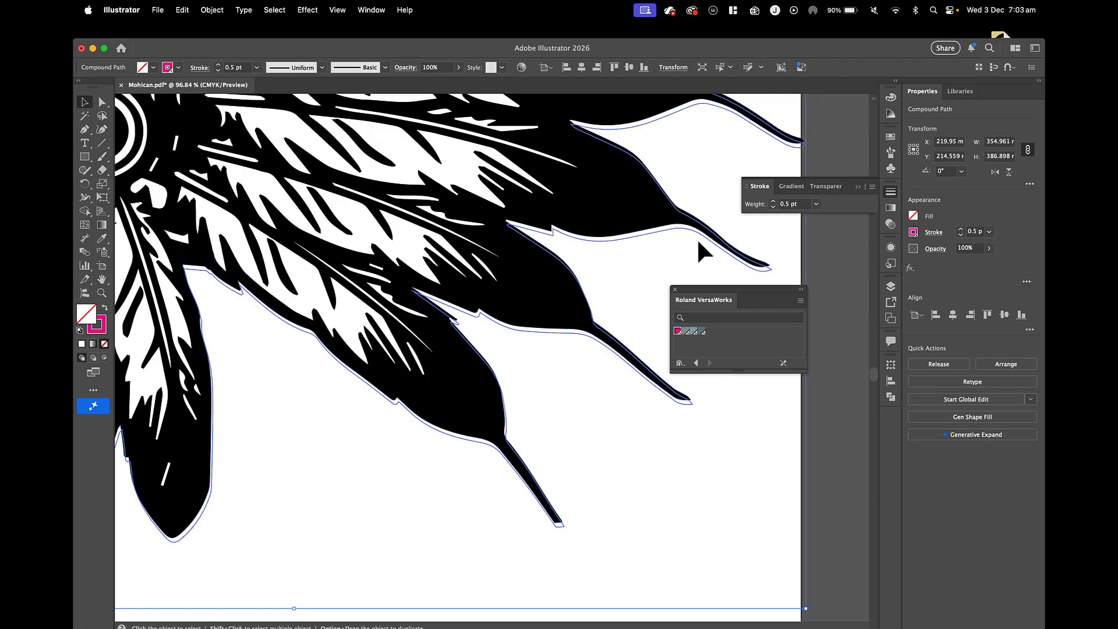
pyautogui.scroll(-5, 593, 239)
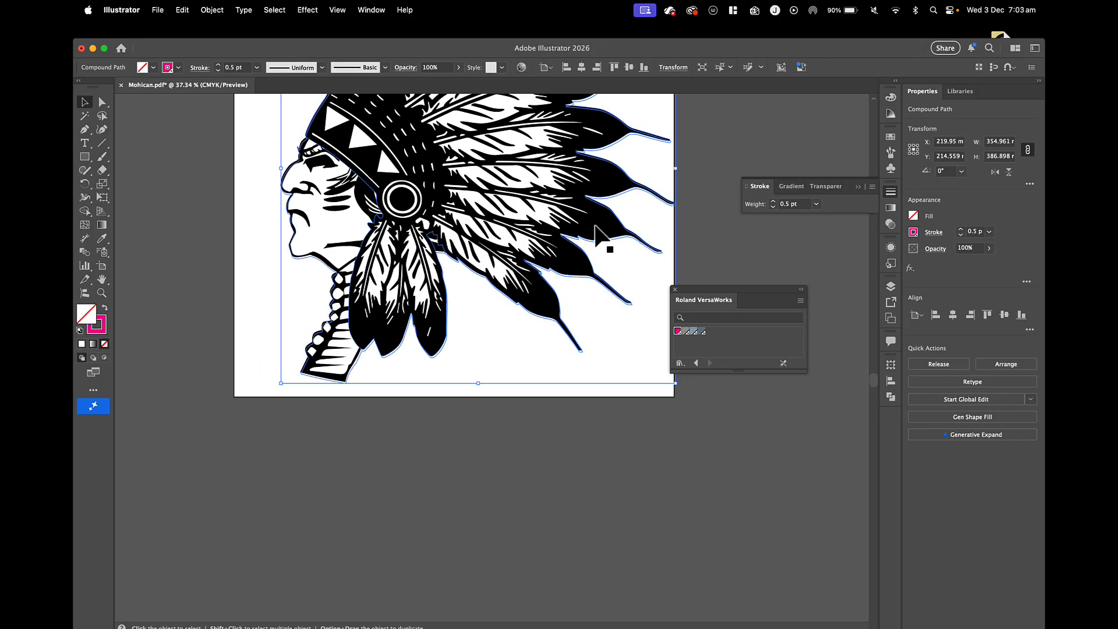
# Move the magenta outline off the artboard to the left of the headdress, and select the headdress artwork.
pyautogui.moveTo(595, 238); pyautogui.dragTo(544, 294)
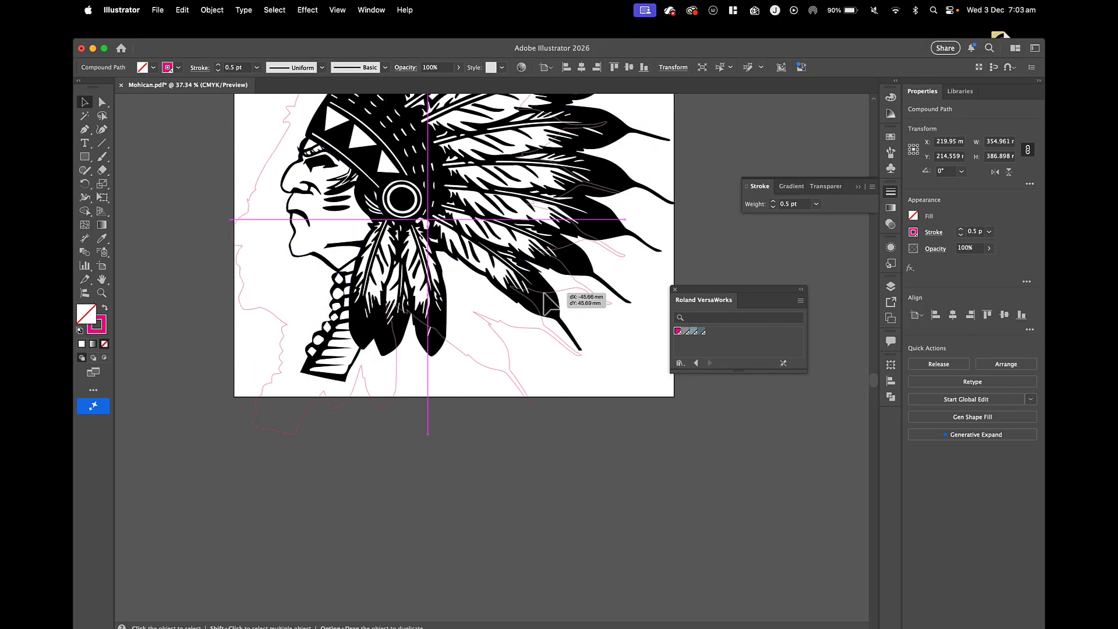
pyautogui.moveTo(543, 292); pyautogui.dragTo(143, 312)
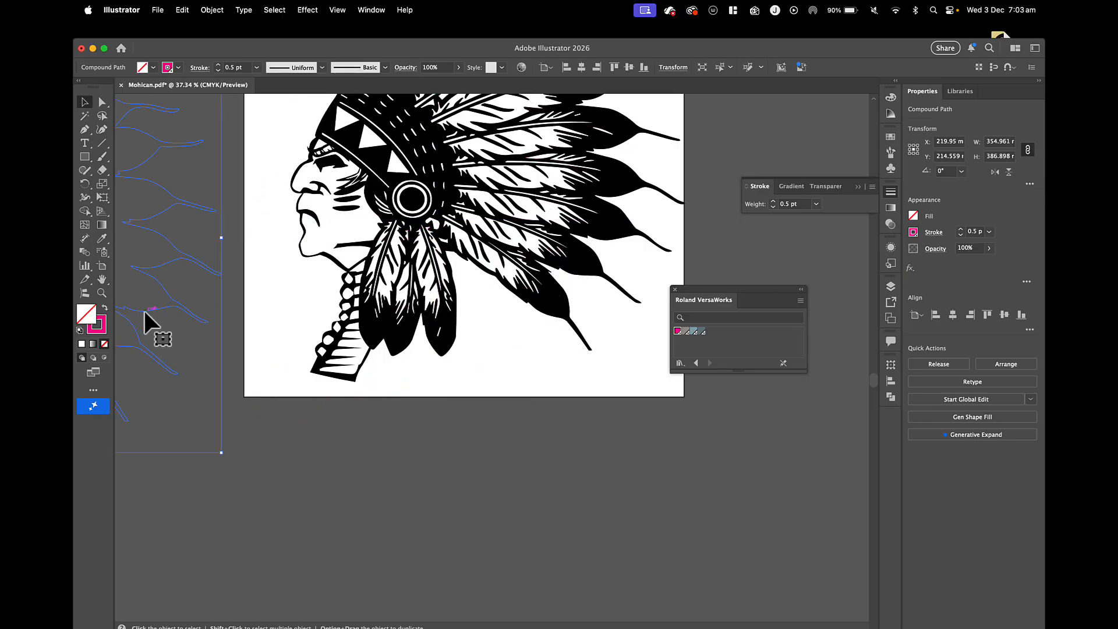
pyautogui.click(344, 269)
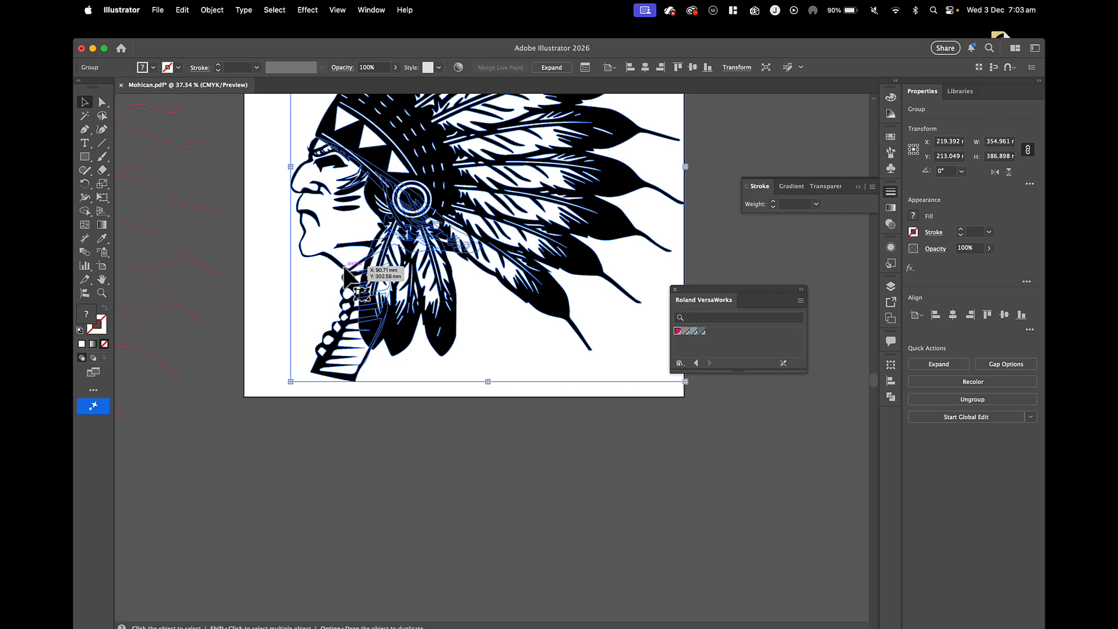
pyautogui.press('a')
pyautogui.press('v')
# Give the headdress artwork a 4 pt stroke coloured black (000000).
pyautogui.click(773, 202)
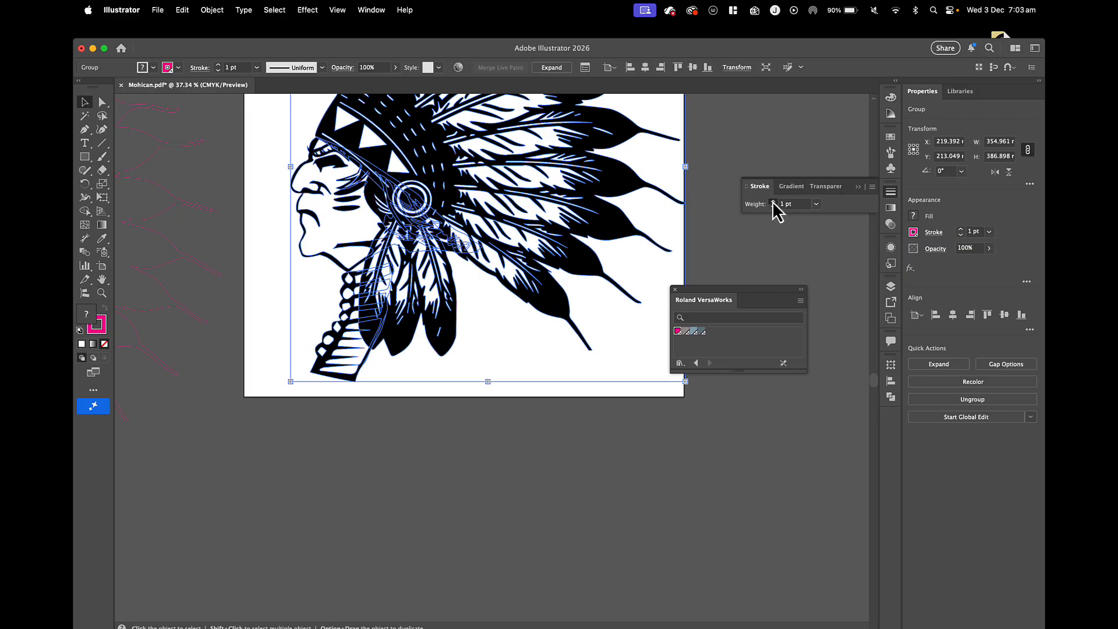
pyautogui.click(773, 201)
pyautogui.click(773, 202)
pyautogui.click(774, 201)
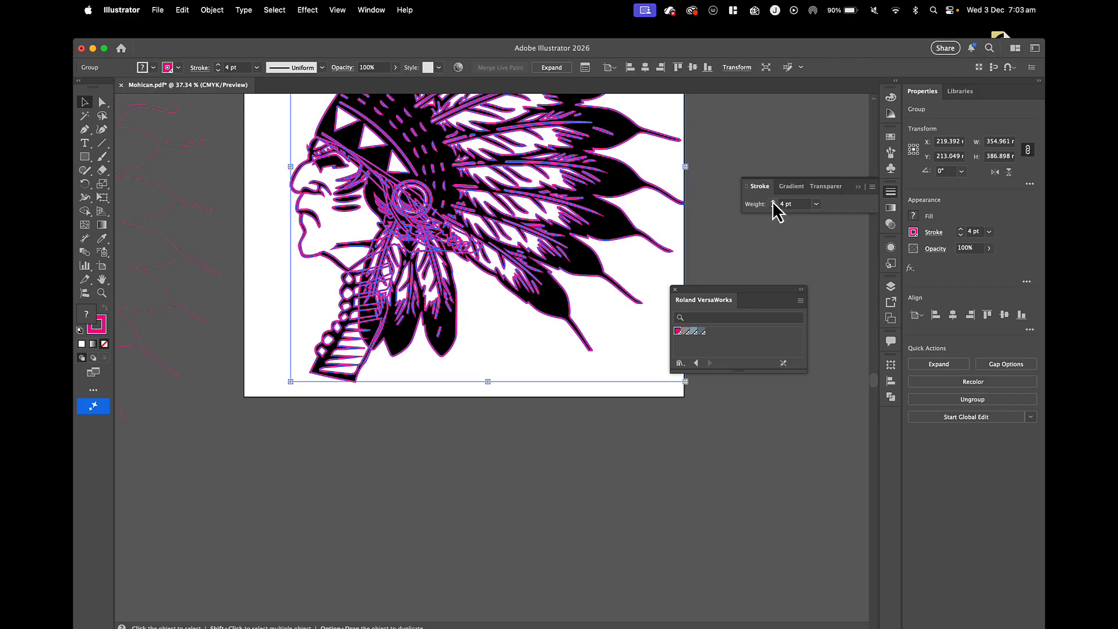
pyautogui.doubleClick(96, 326)
pyautogui.moveTo(280, 410); pyautogui.dragTo(234, 524)
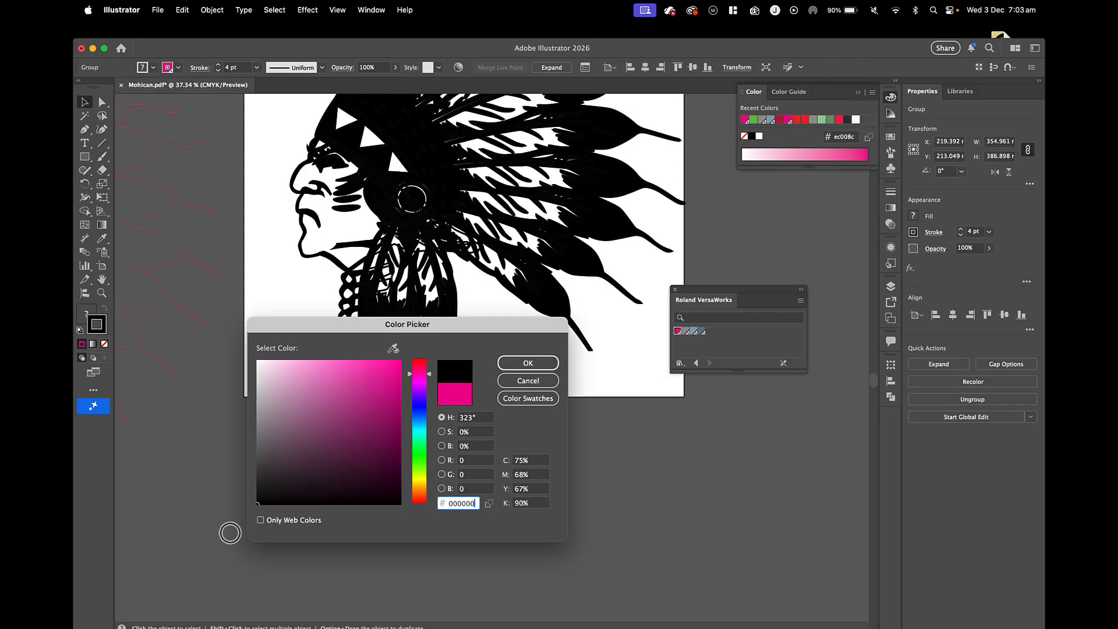
pyautogui.click(516, 362)
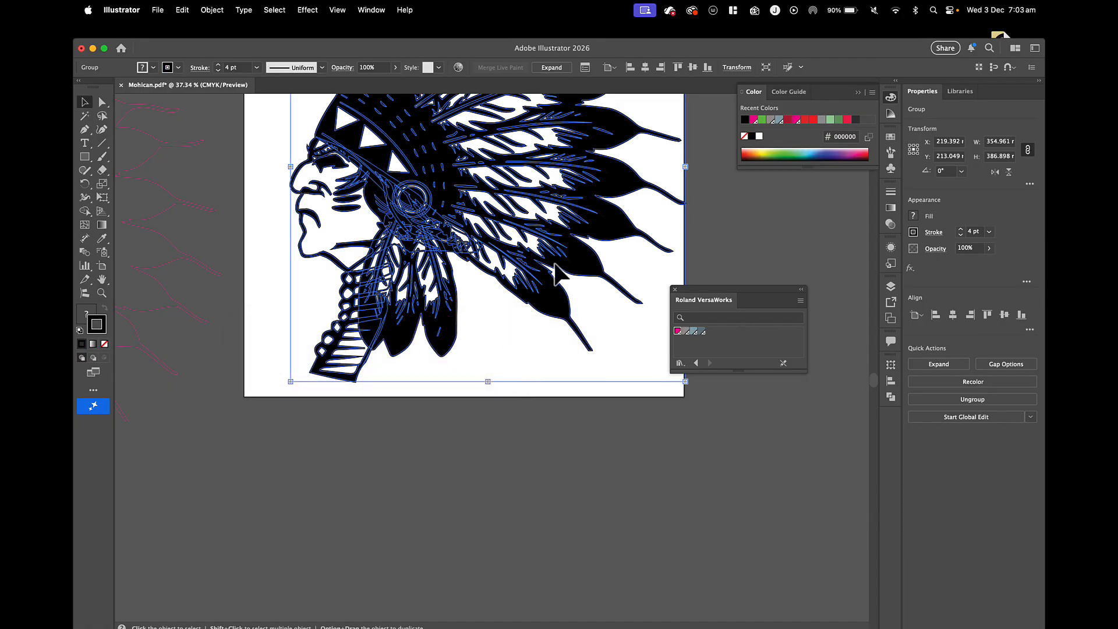
# Duplicate the stroked headdress artwork slightly offset from the original, and set the copy's stroke corners to Round Join.
pyautogui.moveTo(554, 263); pyautogui.dragTo(581, 281)
pyautogui.scroll(4, 624, 332)
pyautogui.scroll(3, 623, 327)
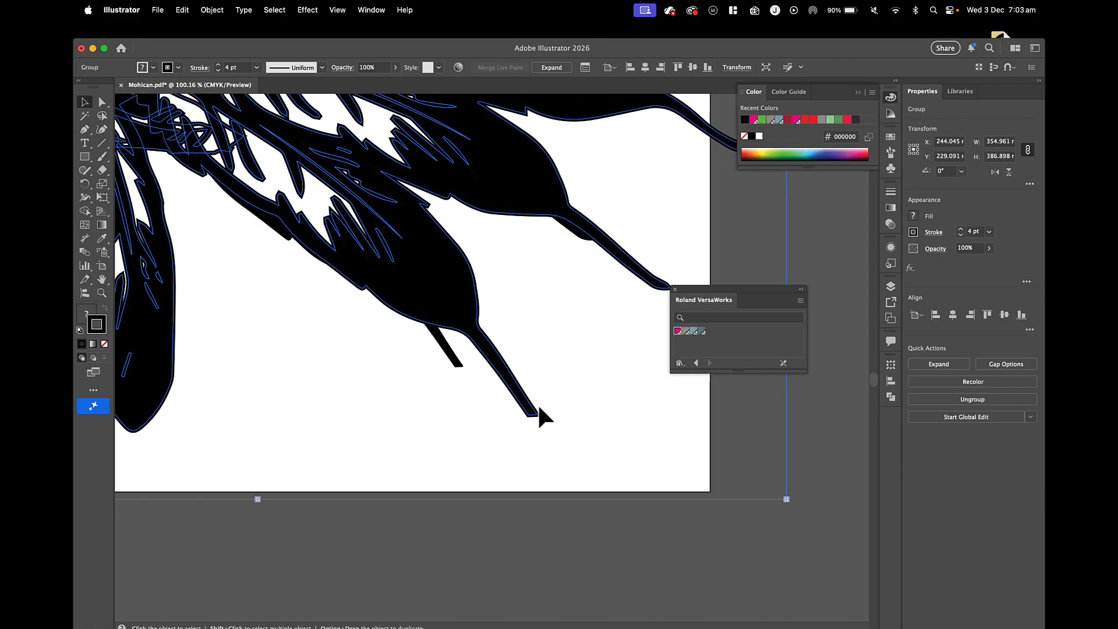
pyautogui.scroll(3, 554, 379)
pyautogui.scroll(2, 542, 408)
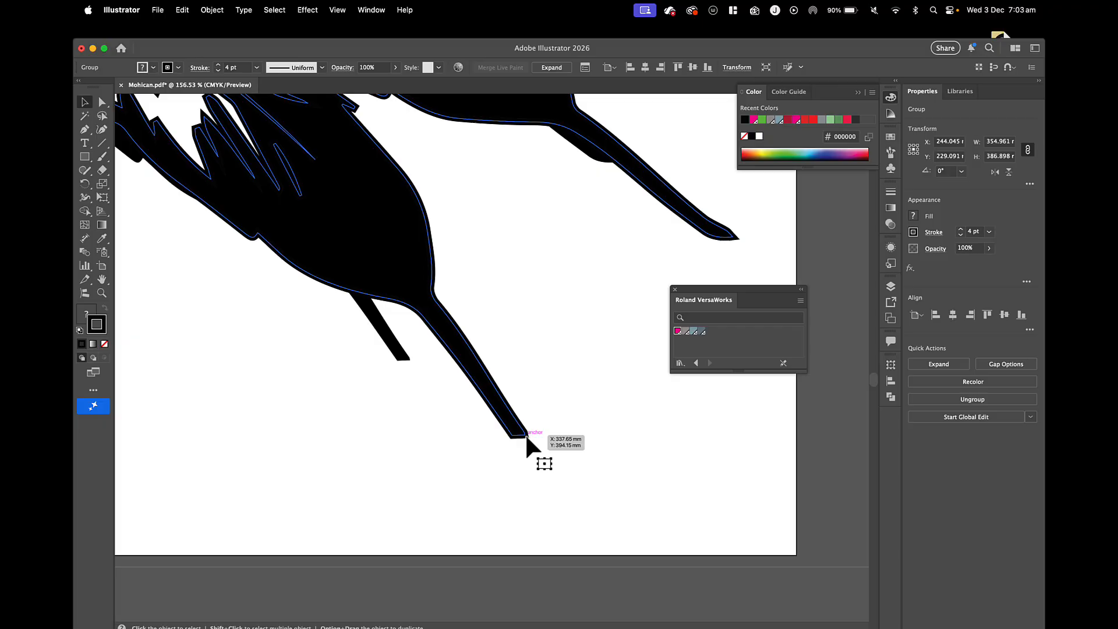
pyautogui.click(890, 192)
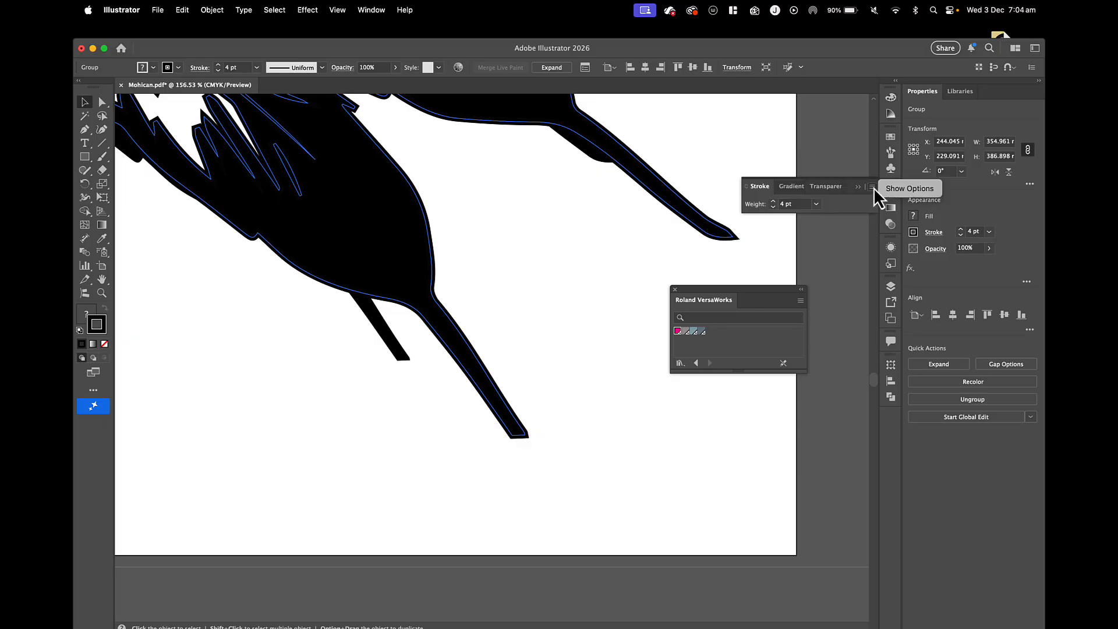
pyautogui.click(899, 188)
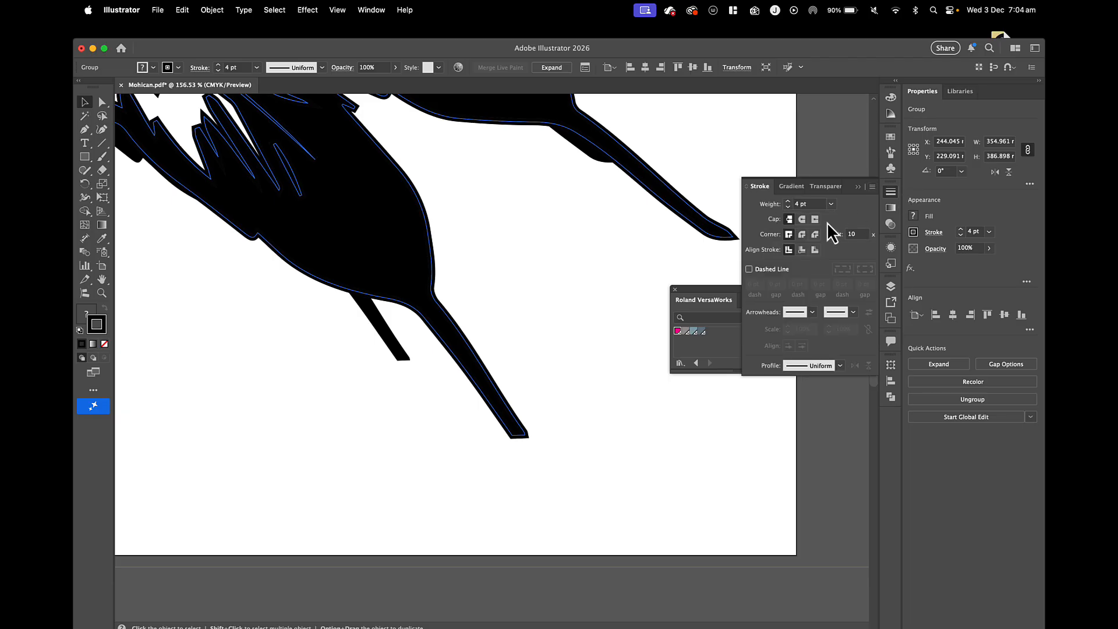
pyautogui.click(801, 234)
pyautogui.scroll(3, 491, 407)
pyautogui.scroll(-4, 491, 411)
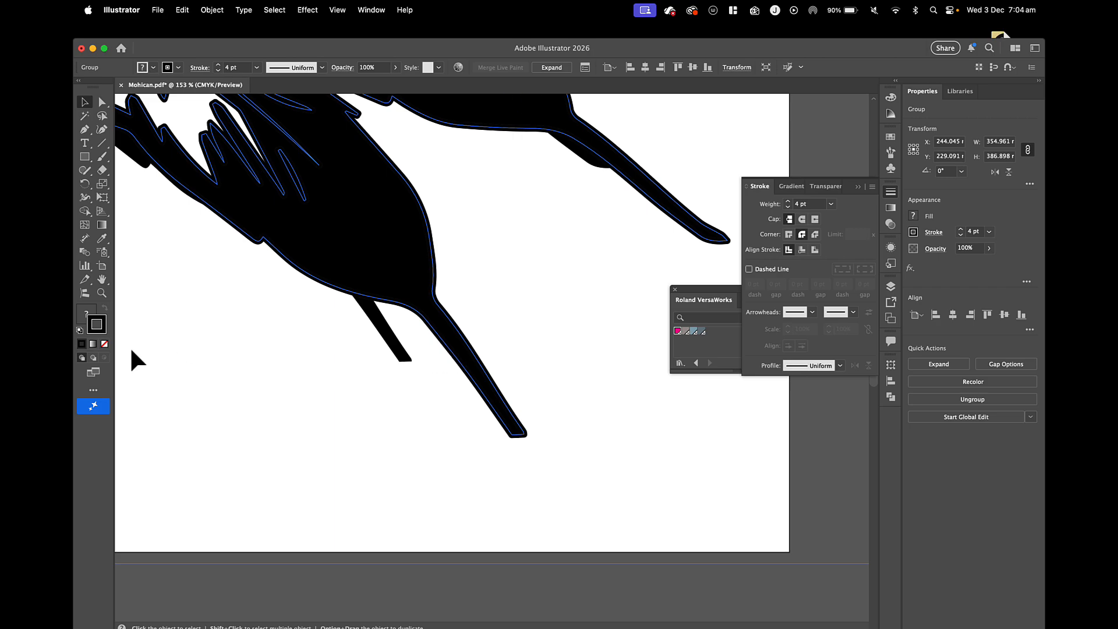
# Change the duplicate headdress's stroke colour to bright green (13ff00).
pyautogui.doubleClick(101, 334)
pyautogui.write('ff00a4')
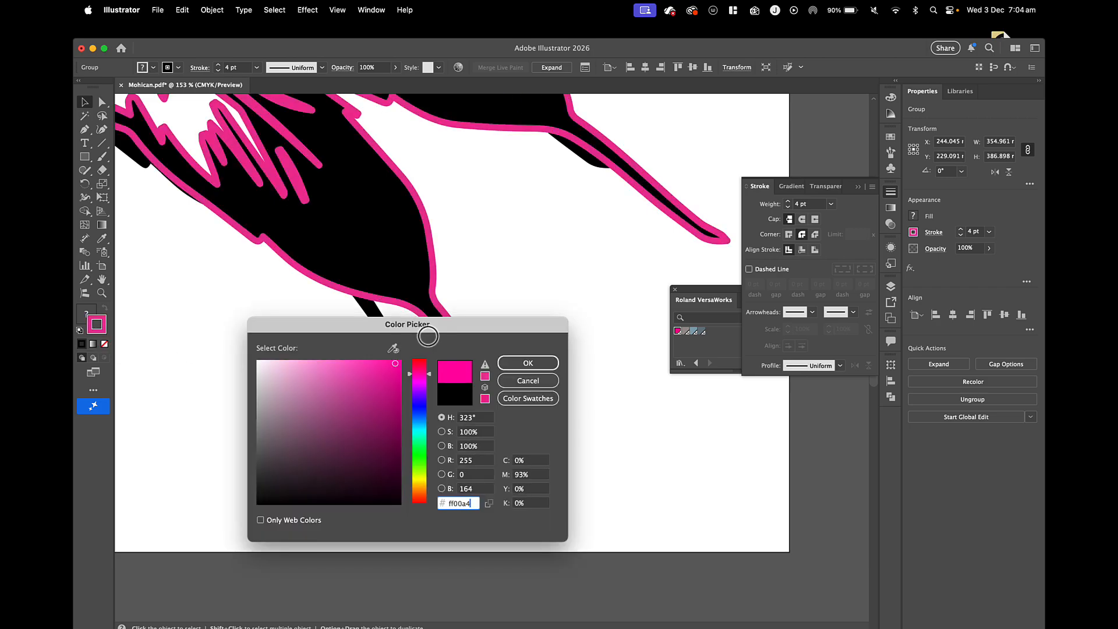
pyautogui.click(421, 459)
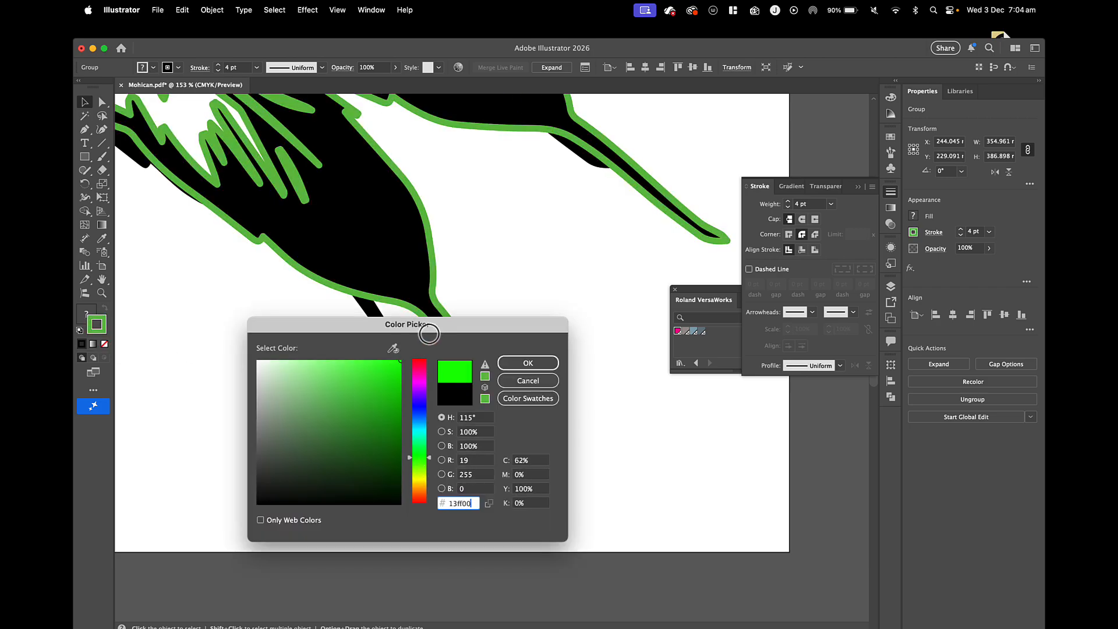
pyautogui.click(500, 361)
# Move the green-stroked duplicate headdress off the artboard into the empty space to its right.
pyautogui.scroll(-5, 396, 305)
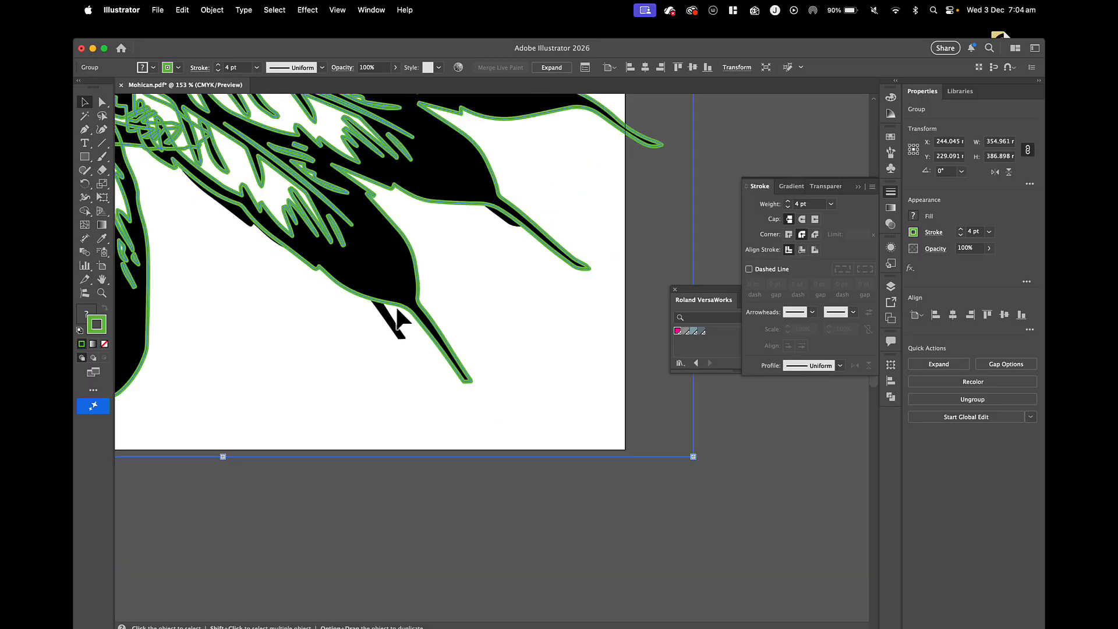
pyautogui.scroll(-4, 395, 305)
pyautogui.moveTo(363, 268); pyautogui.dragTo(589, 279)
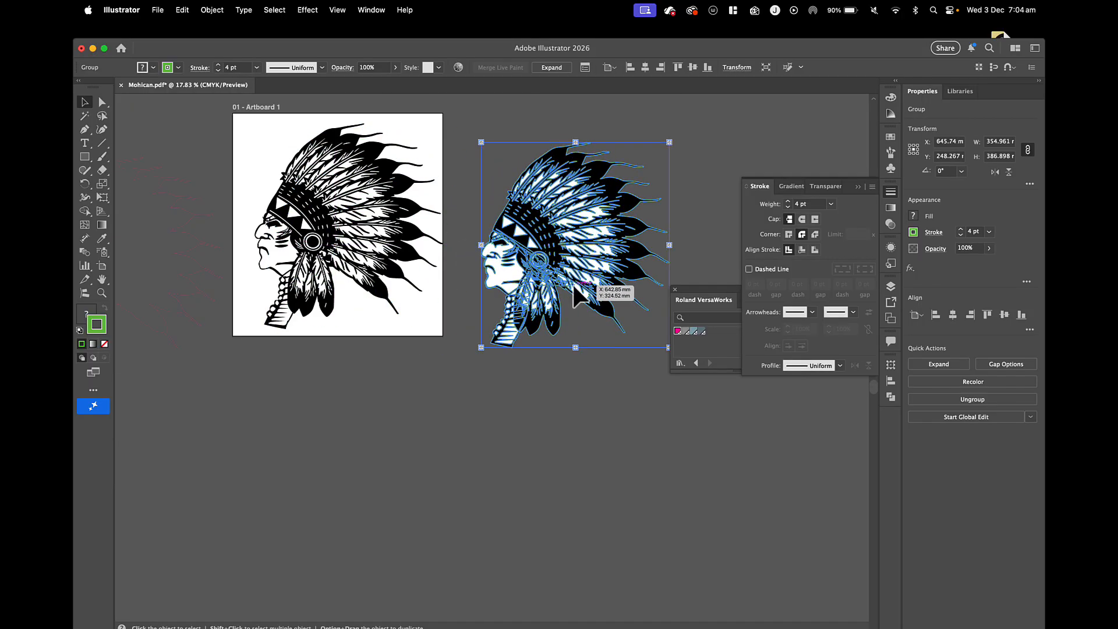
# Increase the duplicate headdress's green stroke weight to 6 pt.
pyautogui.scroll(2, 573, 285)
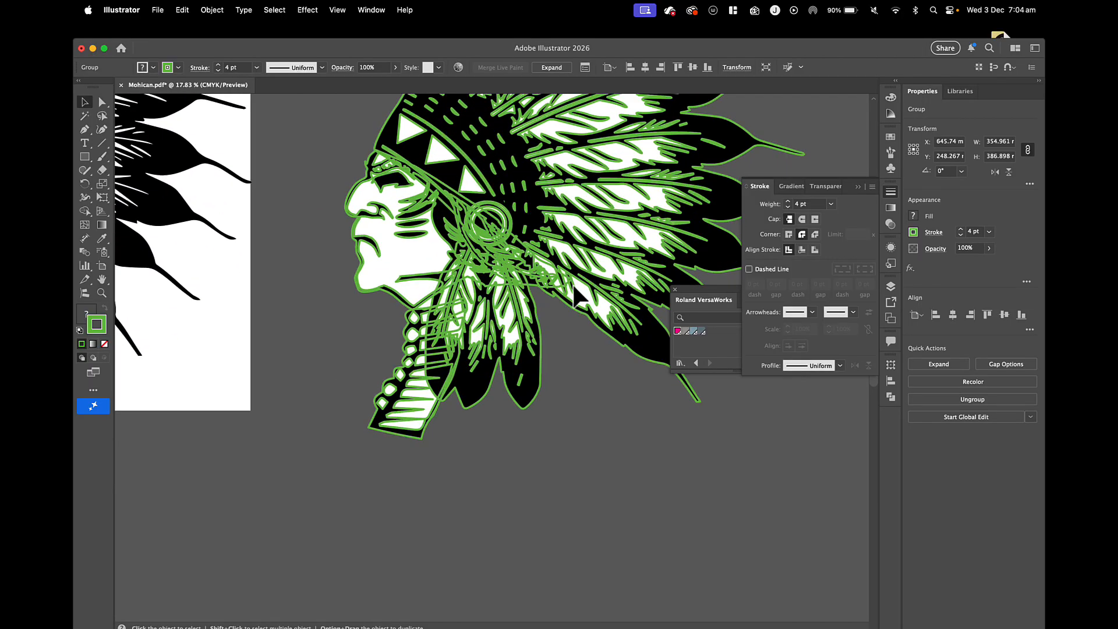
pyautogui.click(788, 201)
pyautogui.click(788, 201)
# Expand the duplicate headdress with Object, Fill and Stroke enabled.
pyautogui.scroll(2, 559, 265)
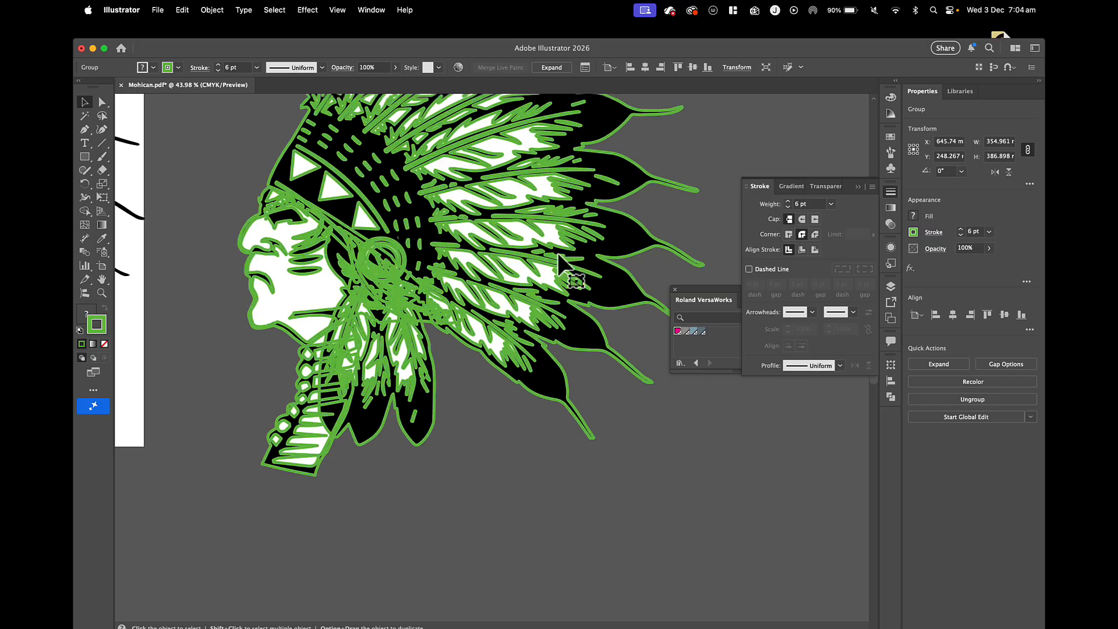
pyautogui.scroll(3, 559, 263)
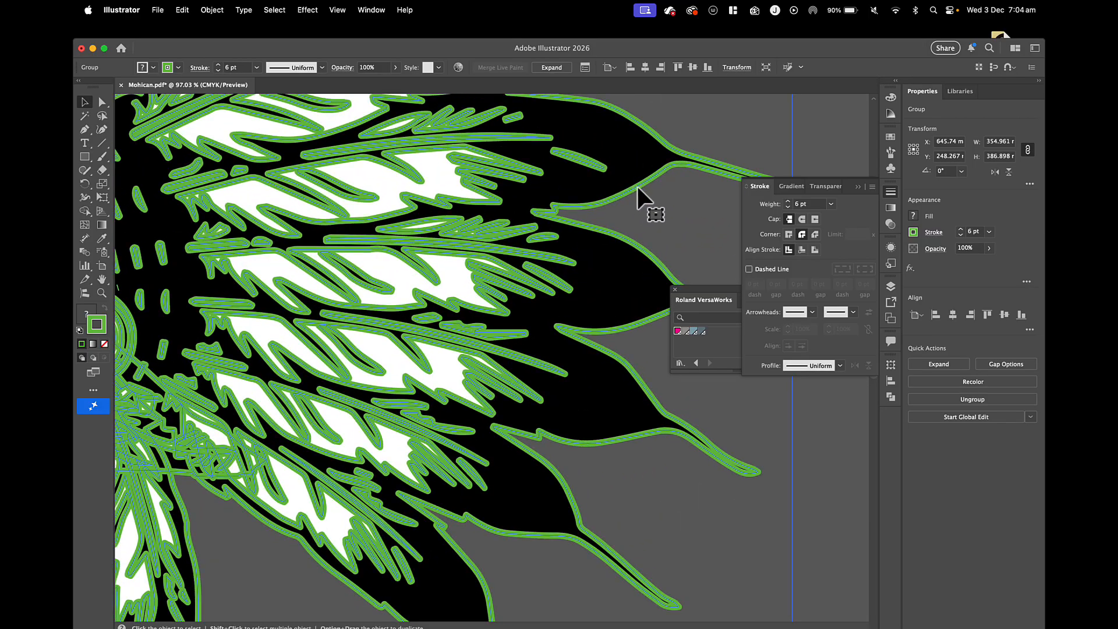
pyautogui.click(212, 10)
pyautogui.click(226, 195)
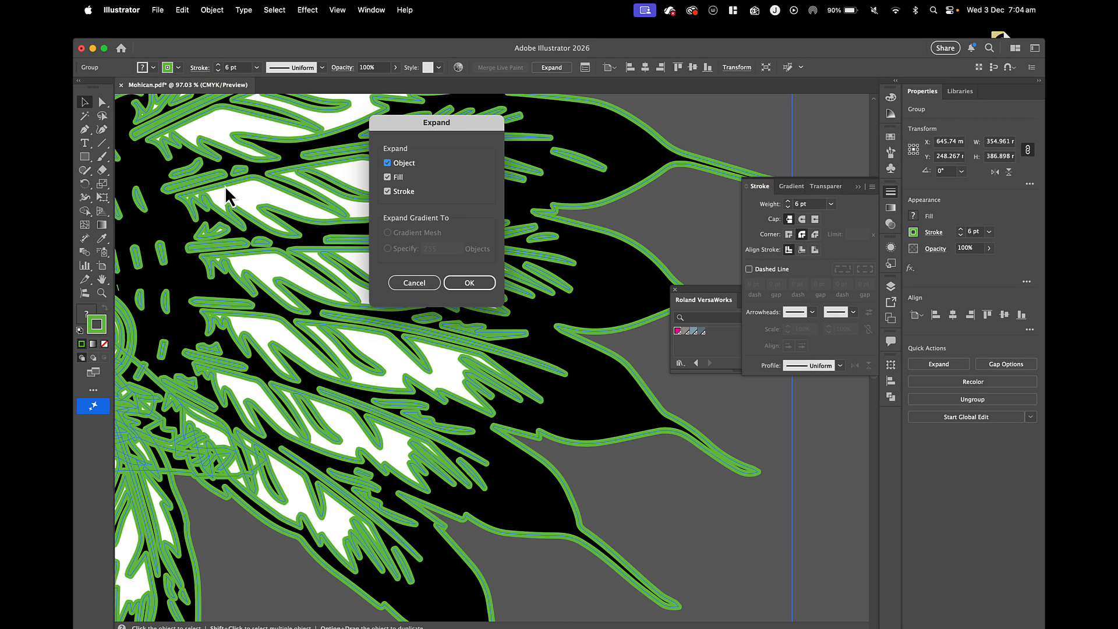
pyautogui.click(461, 282)
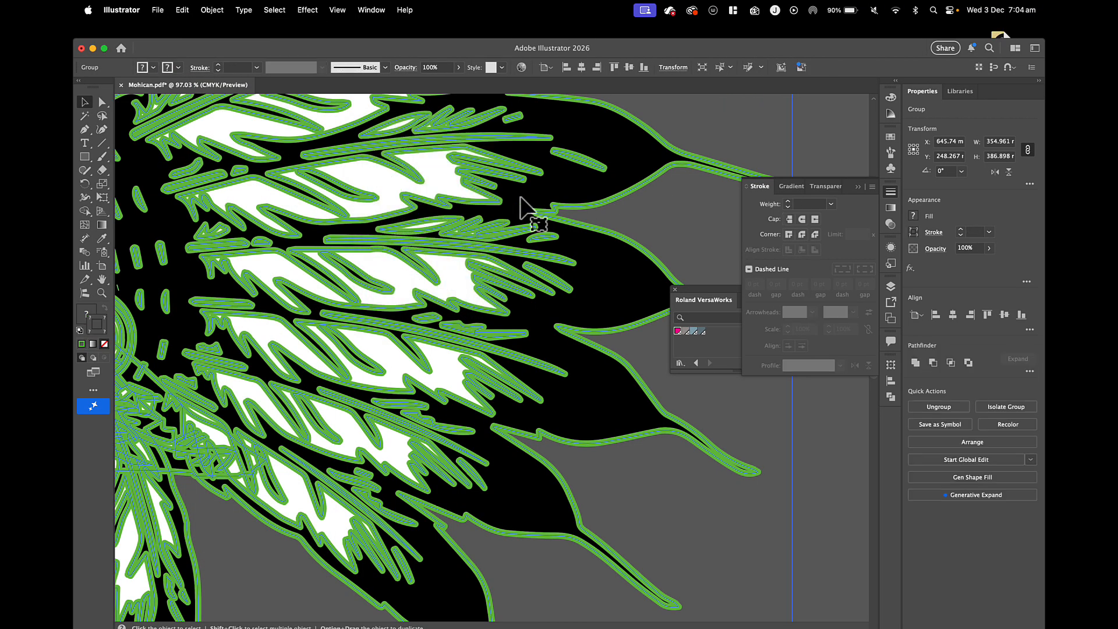
# Expand the green-stroked duplicate headdress once more and unite all its shapes into one solid silhouette.
pyautogui.click(212, 10)
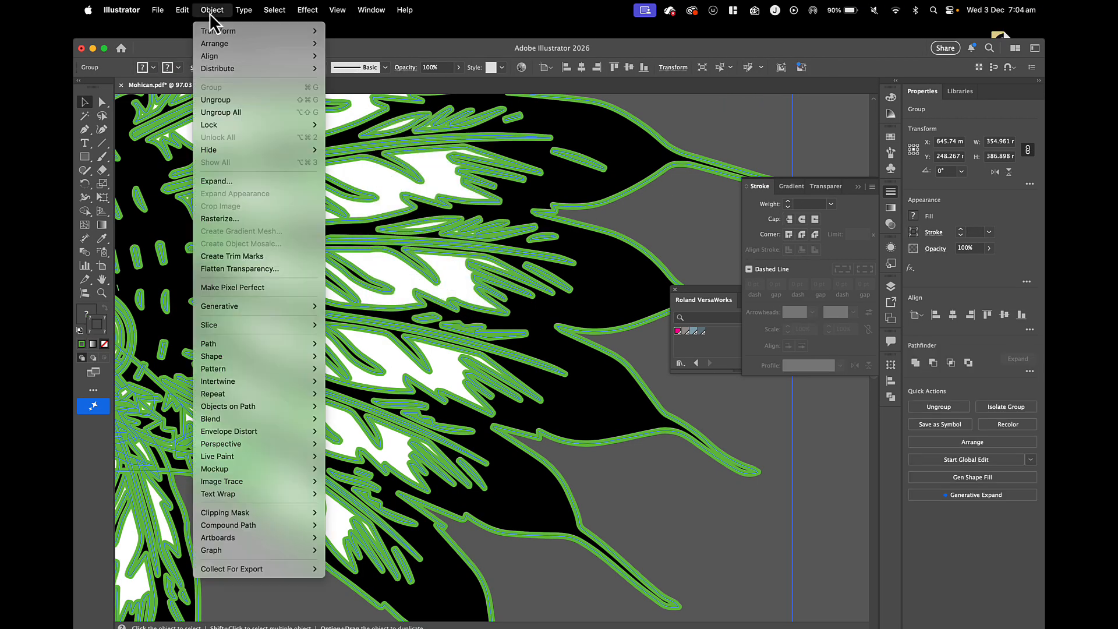
pyautogui.click(230, 182)
pyautogui.click(469, 282)
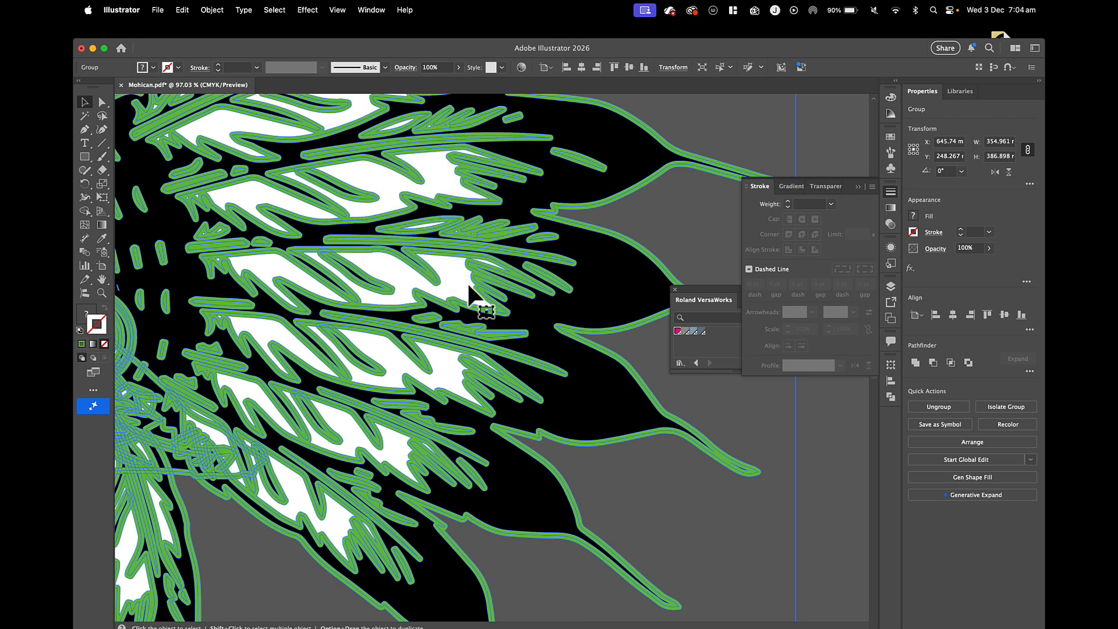
pyautogui.click(915, 364)
pyautogui.scroll(-10, 452, 354)
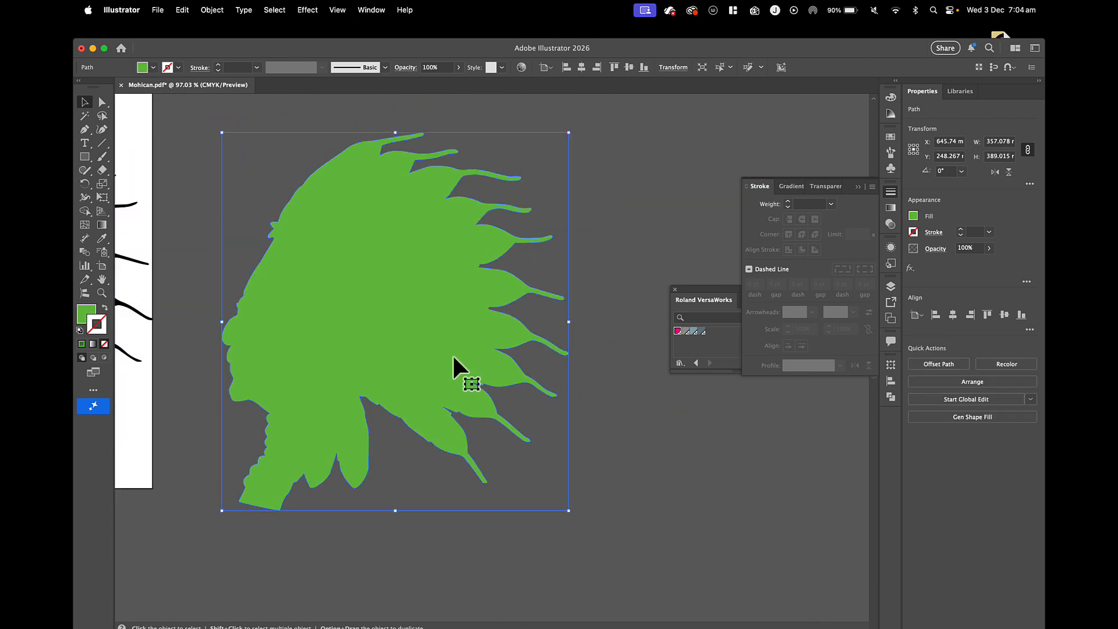
# Bring the original headdress artwork to the front and position it centrally over the solid green silhouette.
pyautogui.hscroll(-5, 452, 354)
pyautogui.moveTo(287, 295); pyautogui.dragTo(592, 307)
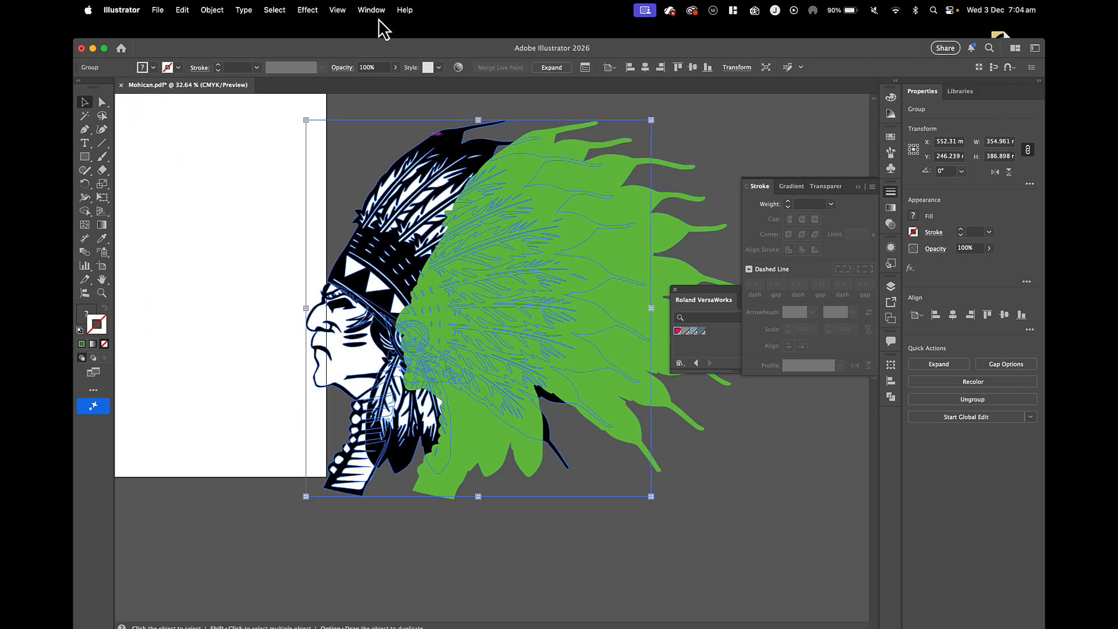
pyautogui.click(211, 10)
pyautogui.moveTo(236, 46)
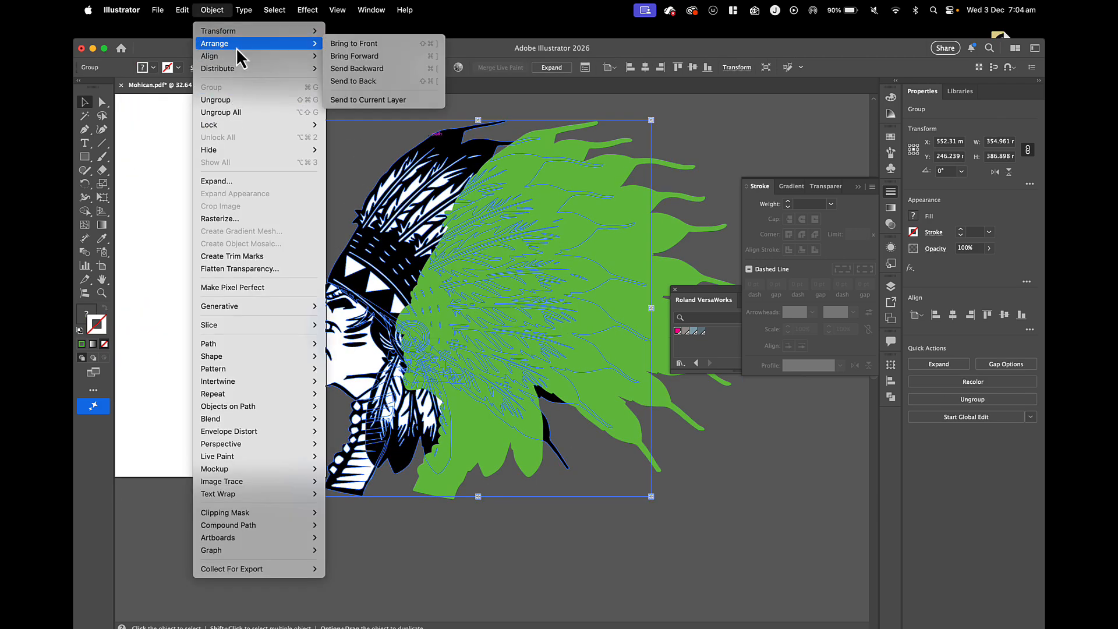
pyautogui.click(349, 43)
pyautogui.moveTo(369, 273); pyautogui.dragTo(460, 266)
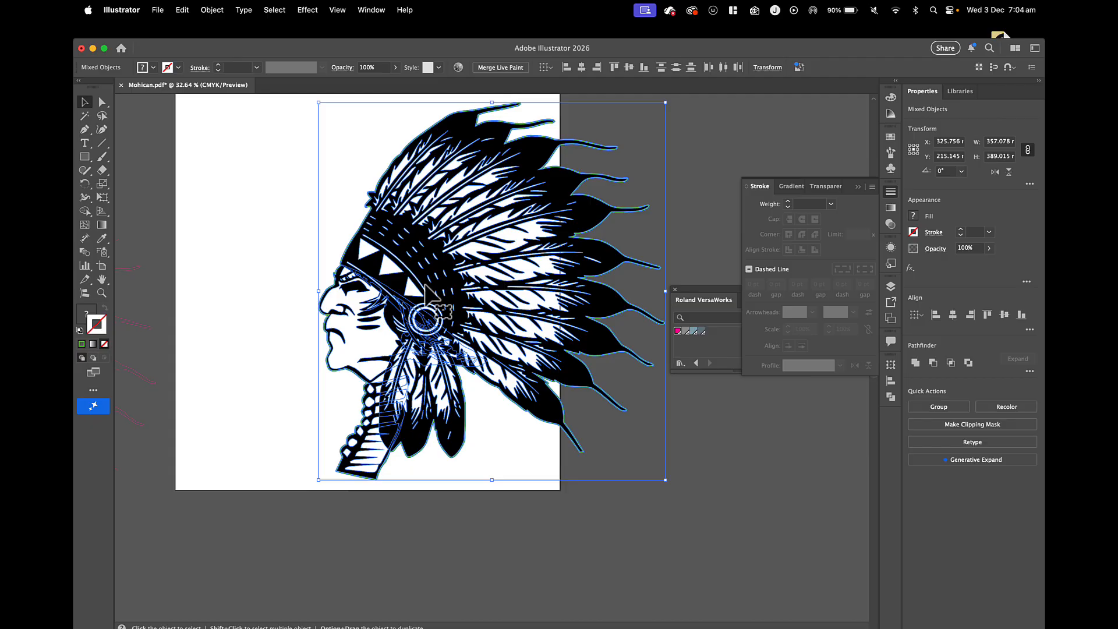
# Move the headdress artwork together with its green silhouette back onto Artboard 1.
pyautogui.moveTo(429, 294); pyautogui.dragTo(308, 295)
pyautogui.scroll(5, 315, 297)
pyautogui.scroll(-5, 315, 297)
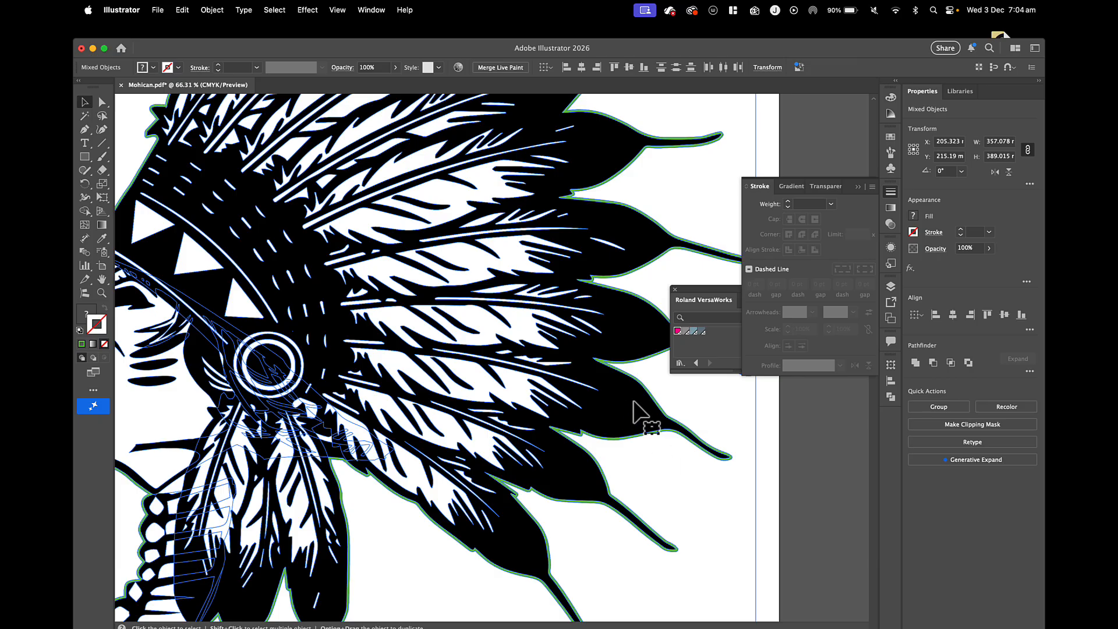
pyautogui.scroll(-5, 633, 401)
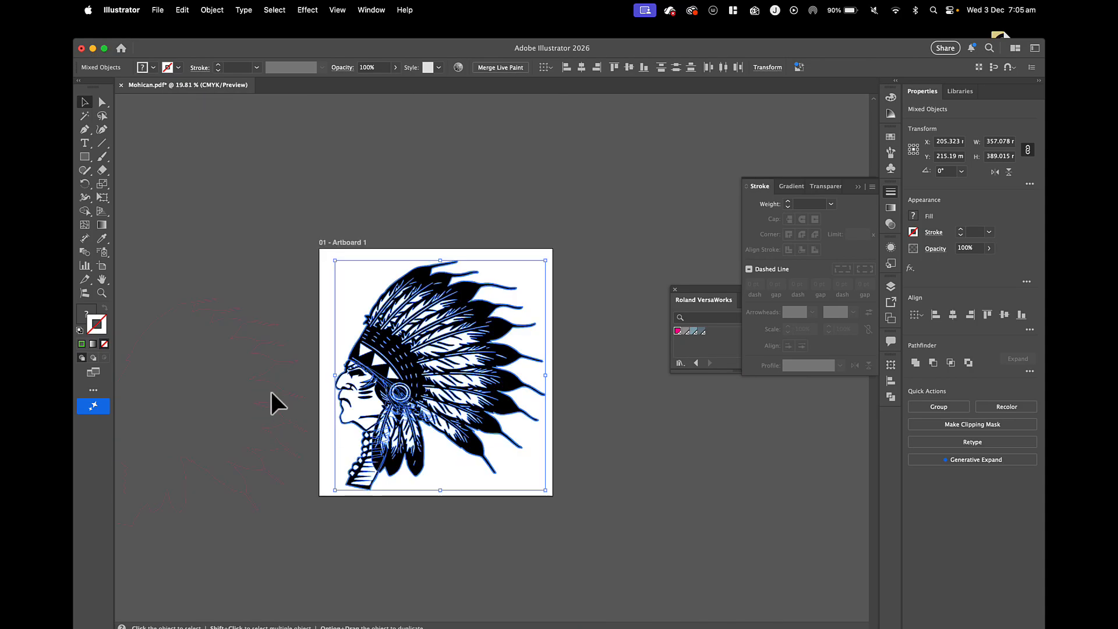
# Move the magenta cut outline from beside the artboard towards the headdress and bring it to the front.
pyautogui.moveTo(282, 408); pyautogui.dragTo(474, 374)
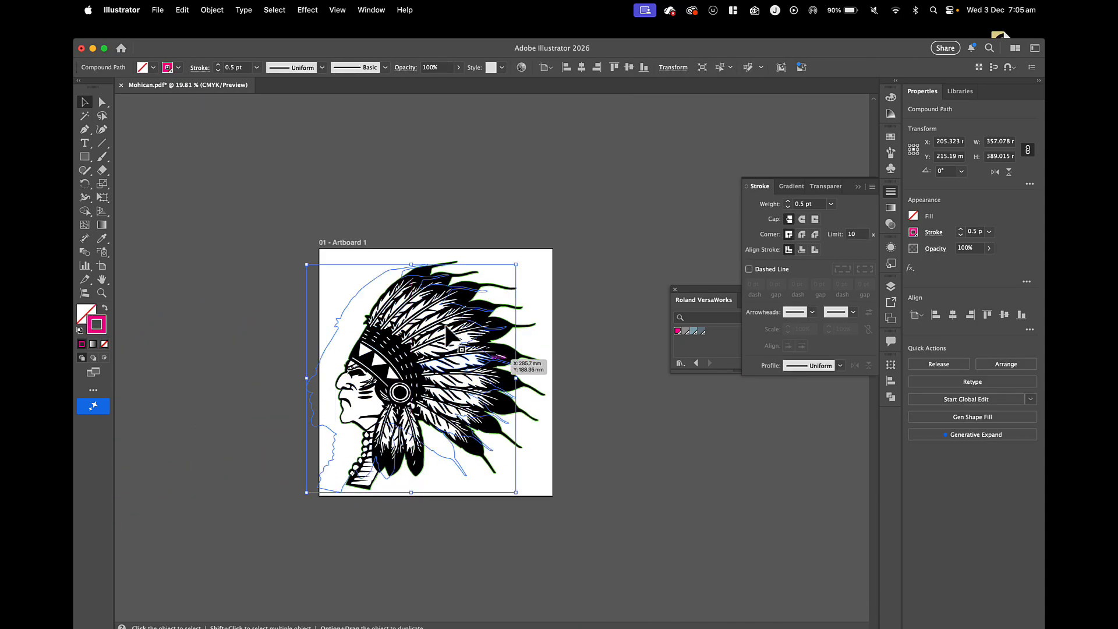
pyautogui.click(212, 10)
pyautogui.moveTo(215, 42)
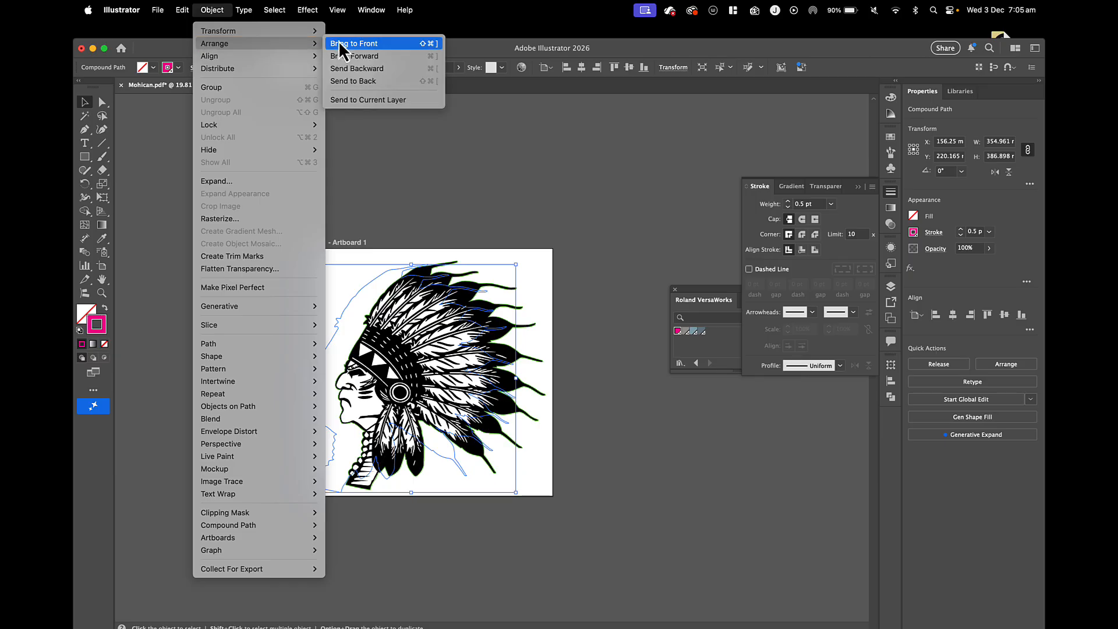
pyautogui.click(345, 47)
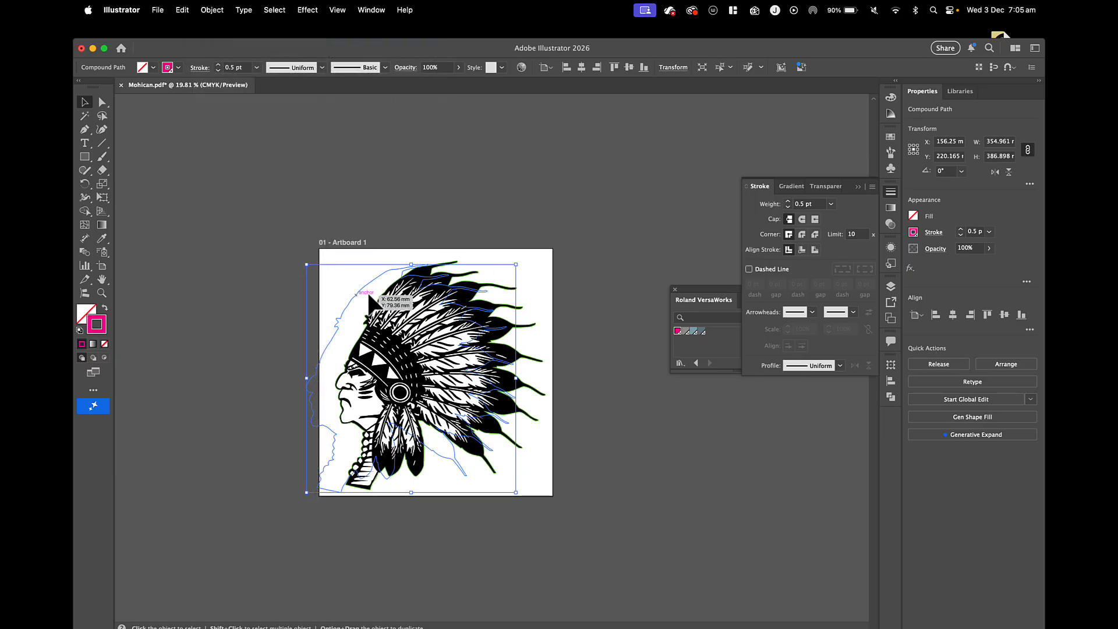
# Align the cut outline, artwork and green silhouette on their horizontal and vertical centres, and deselect them.
pyautogui.moveTo(355, 291); pyautogui.dragTo(411, 282)
pyautogui.press('super+a')
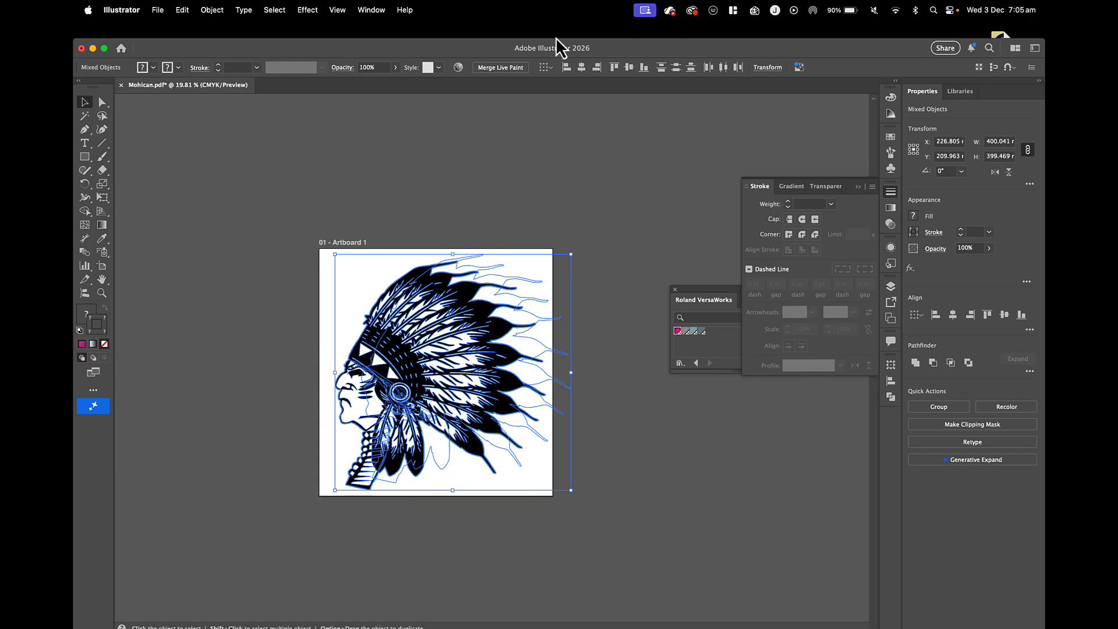
pyautogui.click(596, 67)
pyautogui.moveTo(418, 330); pyautogui.dragTo(406, 322)
pyautogui.scroll(5, 405, 322)
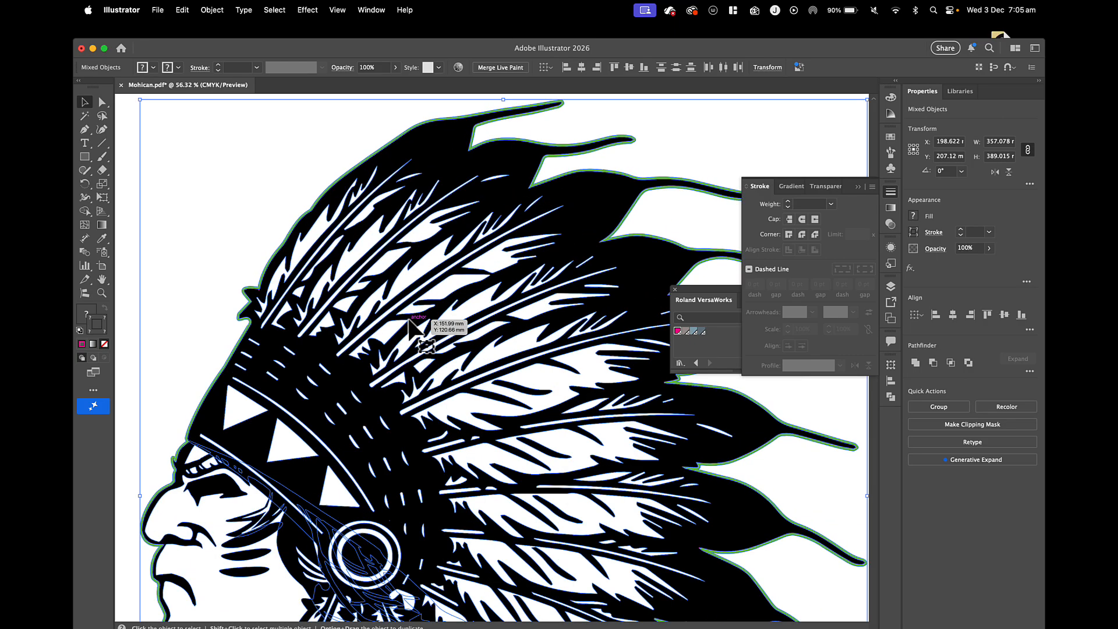
pyautogui.scroll(4, 410, 323)
pyautogui.click(556, 180)
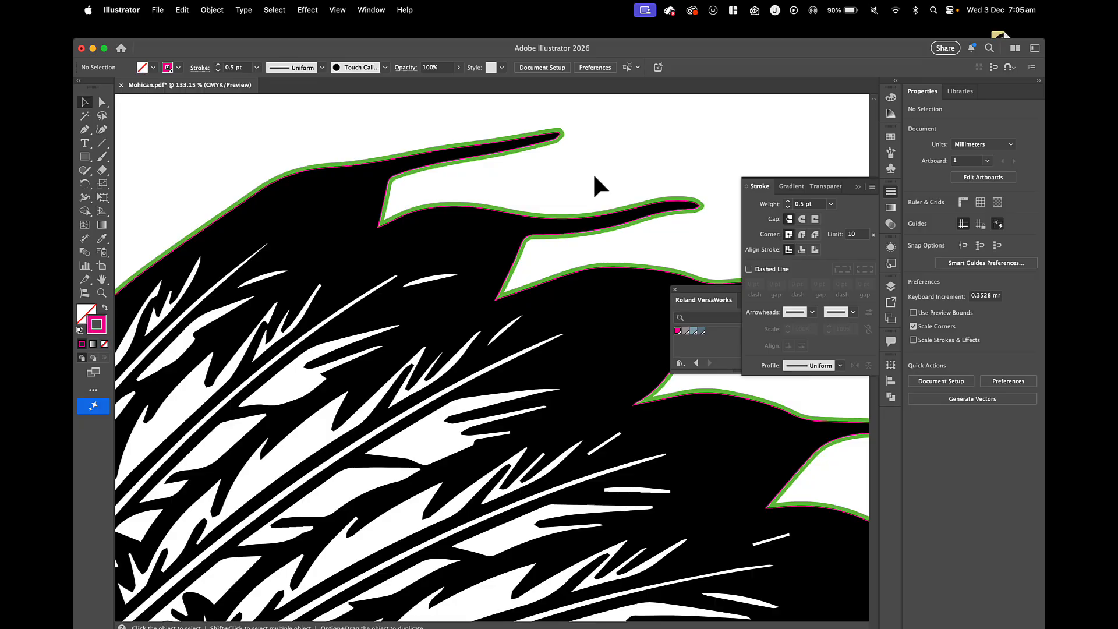
# Shift the artwork down slightly to expose the green silhouette, and set the silhouette's fill colour to black (000000).
pyautogui.scroll(4, 594, 177)
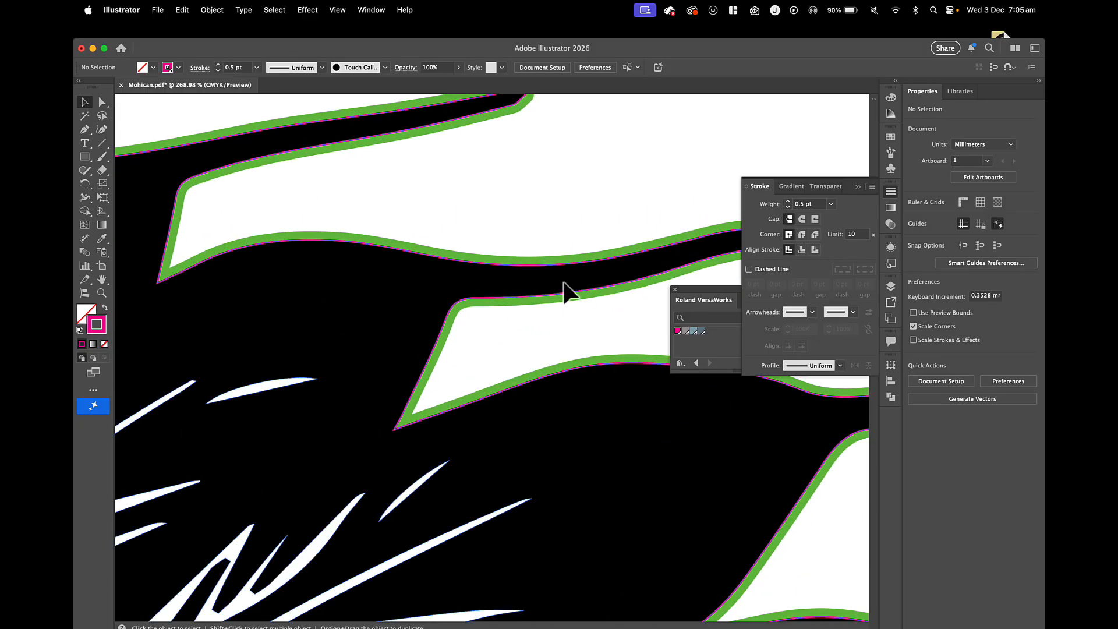
pyautogui.moveTo(564, 285); pyautogui.dragTo(569, 318)
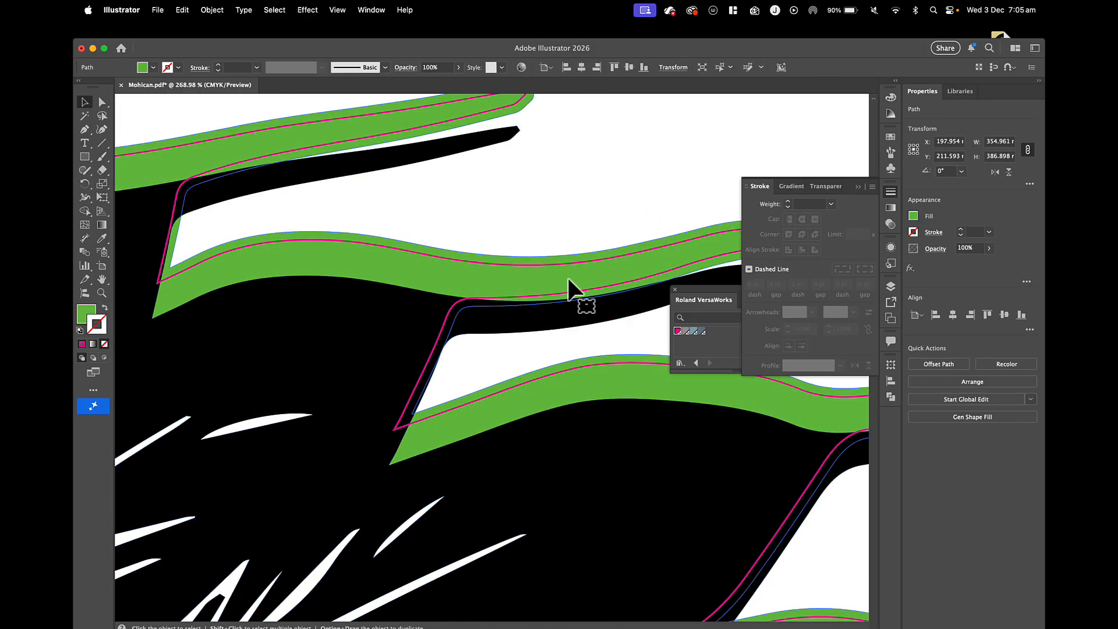
pyautogui.doubleClick(87, 315)
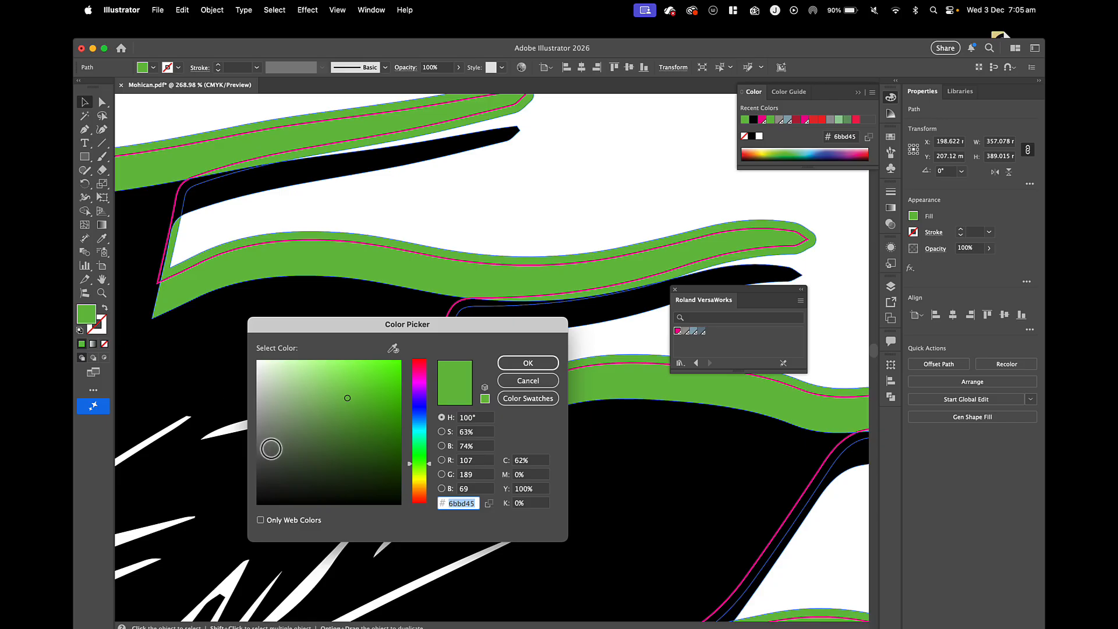
pyautogui.write('000000')
pyautogui.click(529, 363)
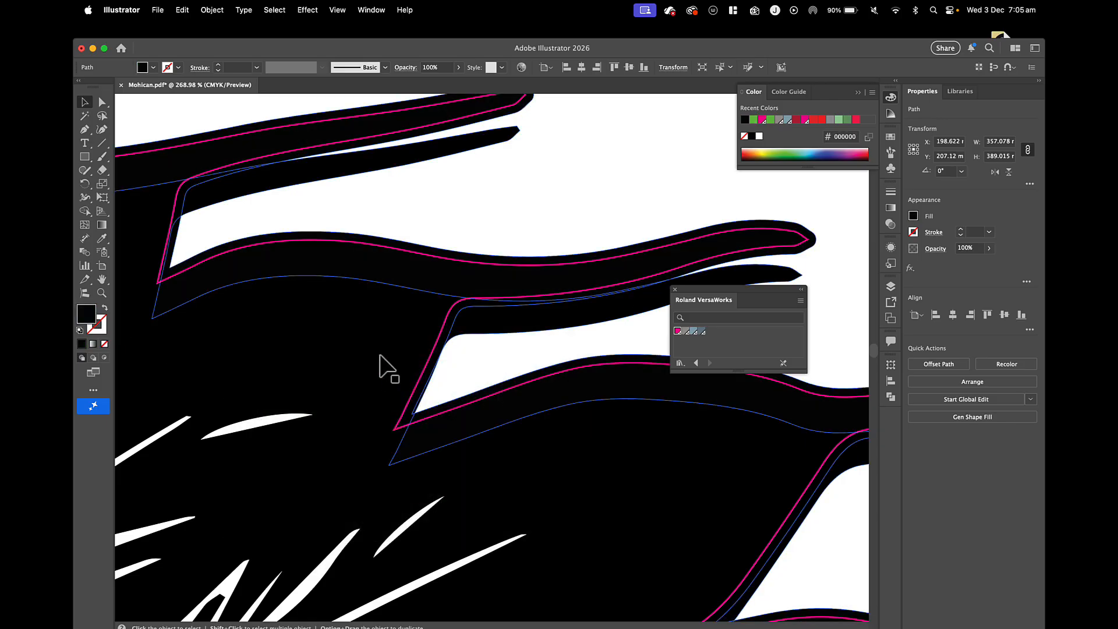
# Move the artwork back over the black silhouette and align all pieces on their horizontal and vertical centres.
pyautogui.moveTo(417, 457); pyautogui.dragTo(414, 408)
pyautogui.scroll(-5, 430, 383)
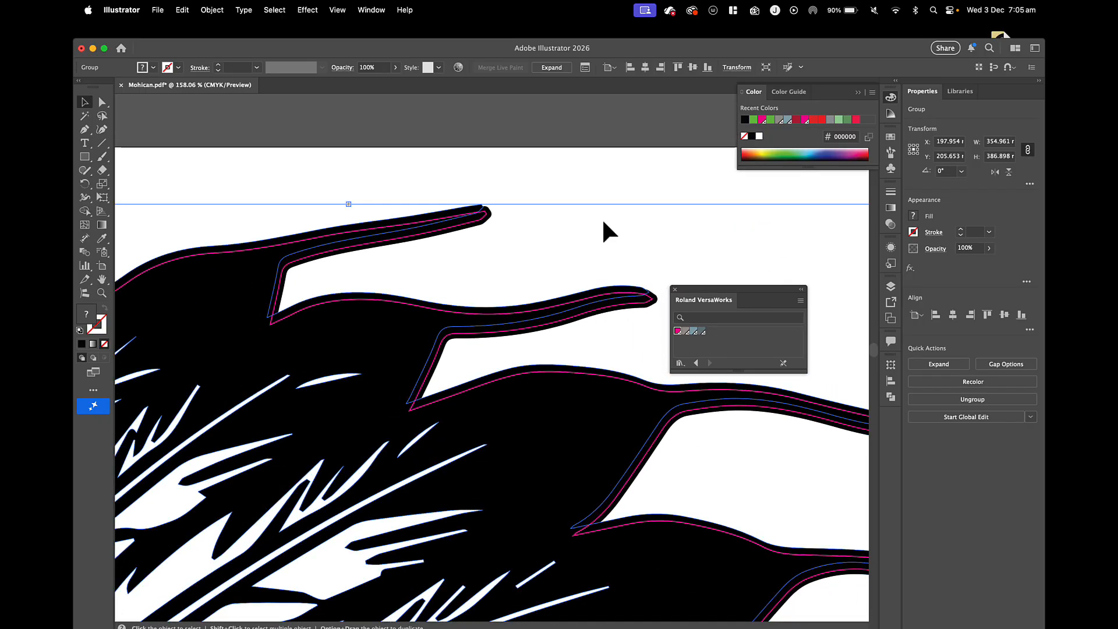
pyautogui.moveTo(455, 156); pyautogui.dragTo(568, 349)
pyautogui.click(581, 65)
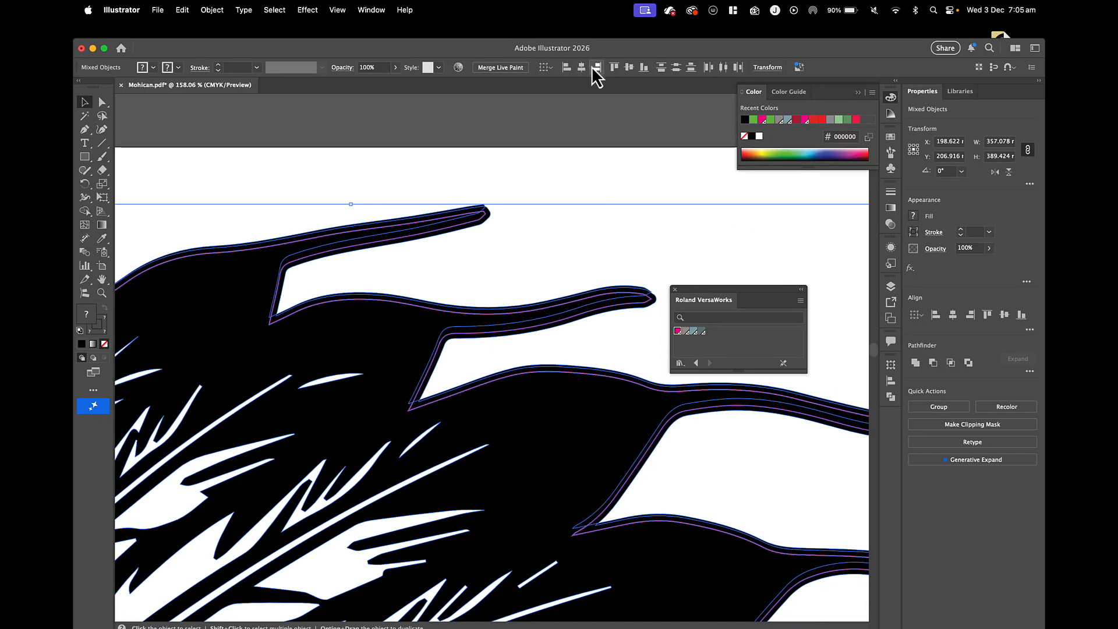
pyautogui.click(628, 68)
pyautogui.click(534, 162)
# Nudge the magenta cut outline to sit evenly inside the black border, checking it around the feather tips.
pyautogui.scroll(5, 484, 219)
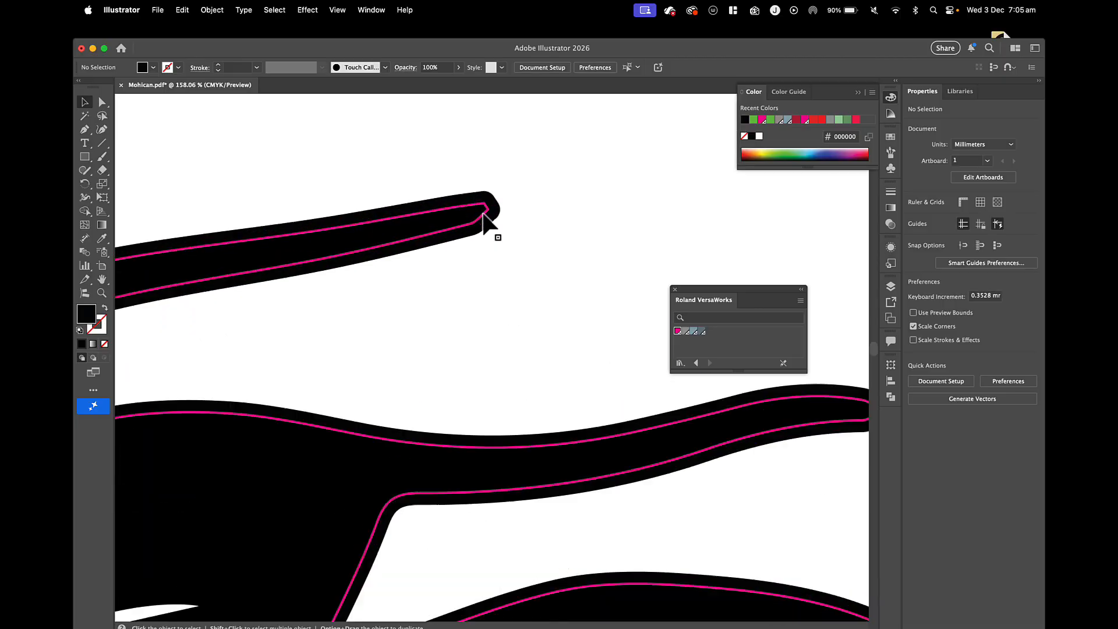
pyautogui.moveTo(481, 218); pyautogui.dragTo(481, 221)
pyautogui.scroll(-10, 482, 222)
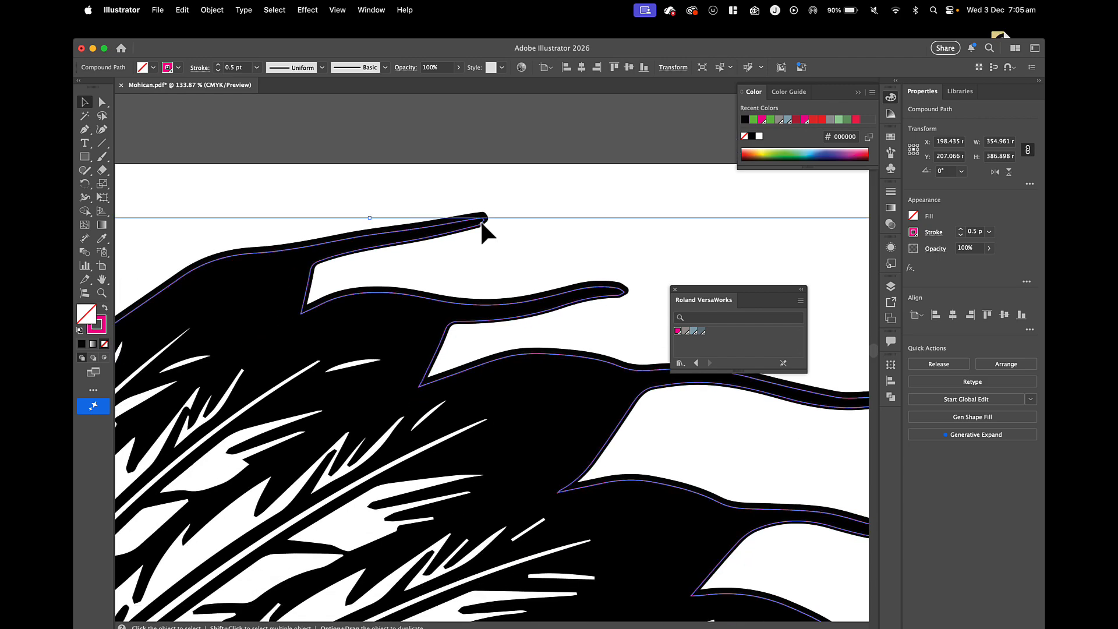
pyautogui.scroll(-1, 481, 222)
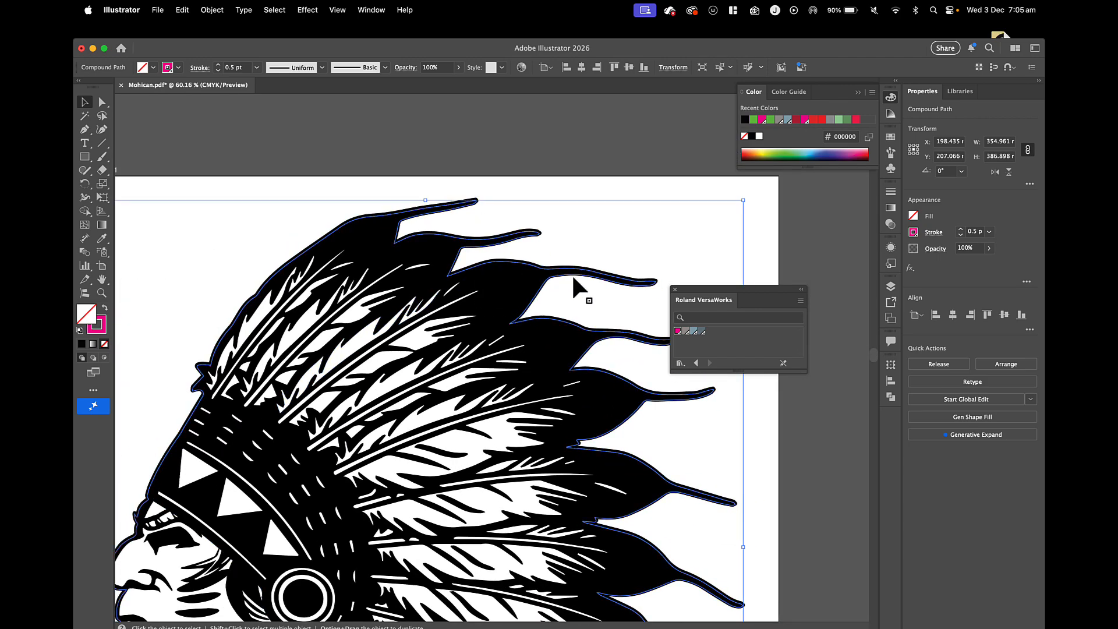
pyautogui.scroll(2, 587, 278)
pyautogui.scroll(3, 587, 279)
pyautogui.moveTo(581, 271)
pyautogui.mouseDown()
pyautogui.moveTo(581, 298)
pyautogui.moveTo(578, 269)
pyautogui.mouseUp()
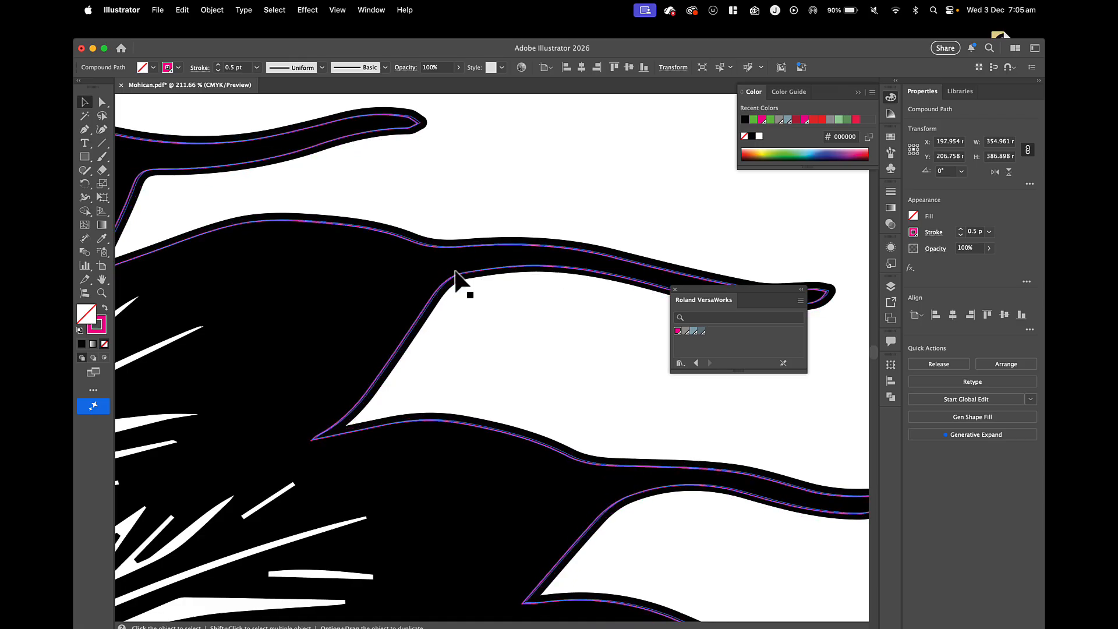
pyautogui.scroll(-8, 457, 280)
pyautogui.scroll(-4, 456, 280)
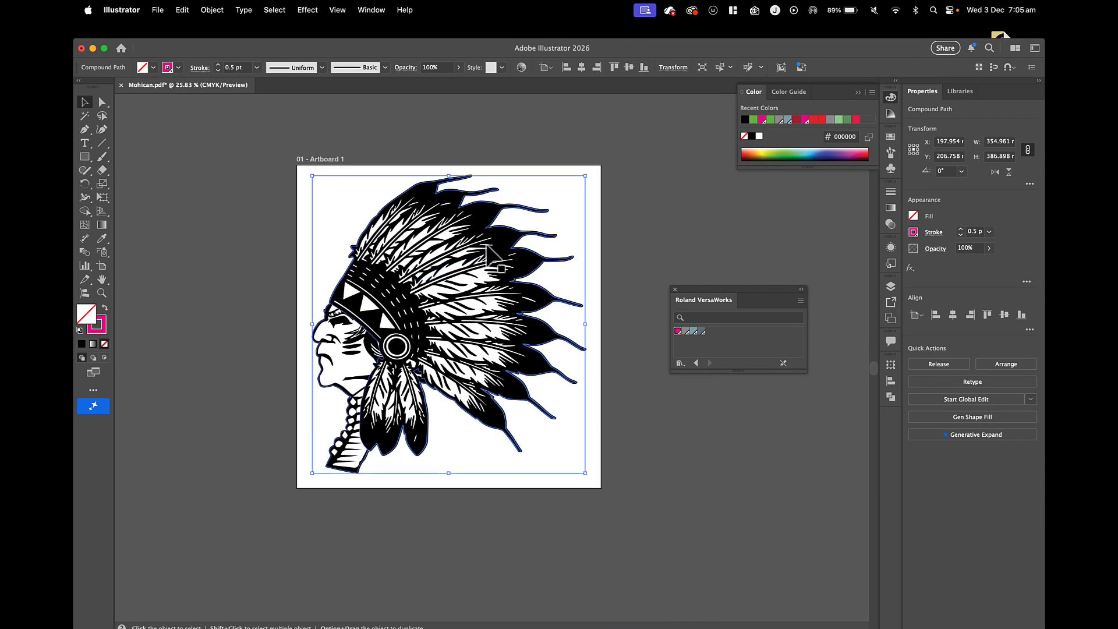
# Pull the stacked pieces apart and delete the black silhouette and the magenta cut outline, keeping only the headdress artwork.
pyautogui.moveTo(495, 227); pyautogui.dragTo(310, 273)
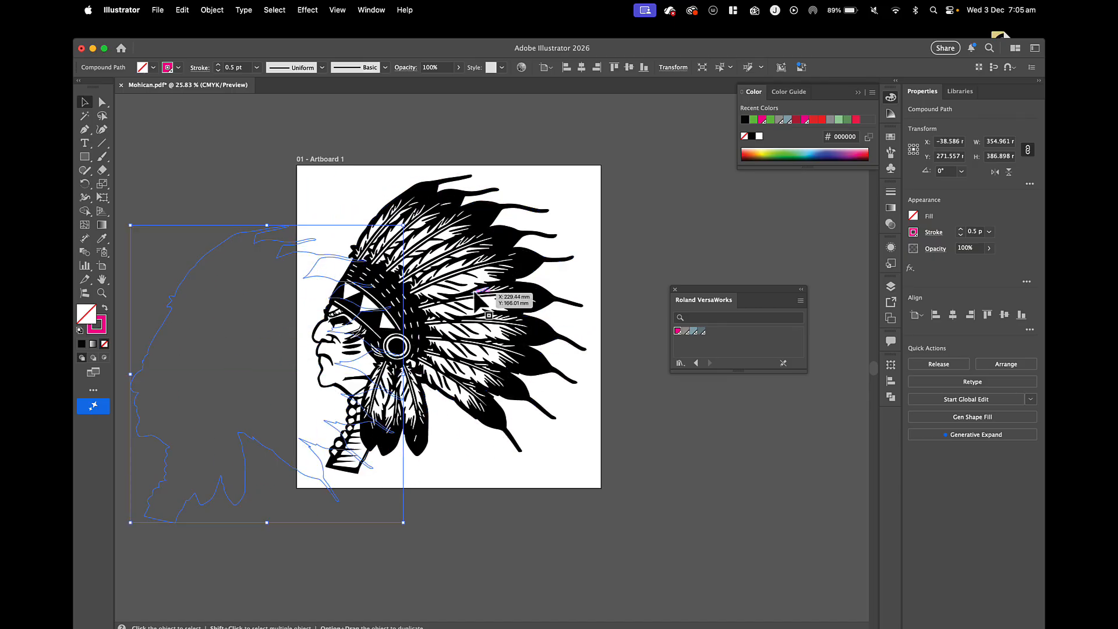
pyautogui.moveTo(491, 299); pyautogui.dragTo(445, 476)
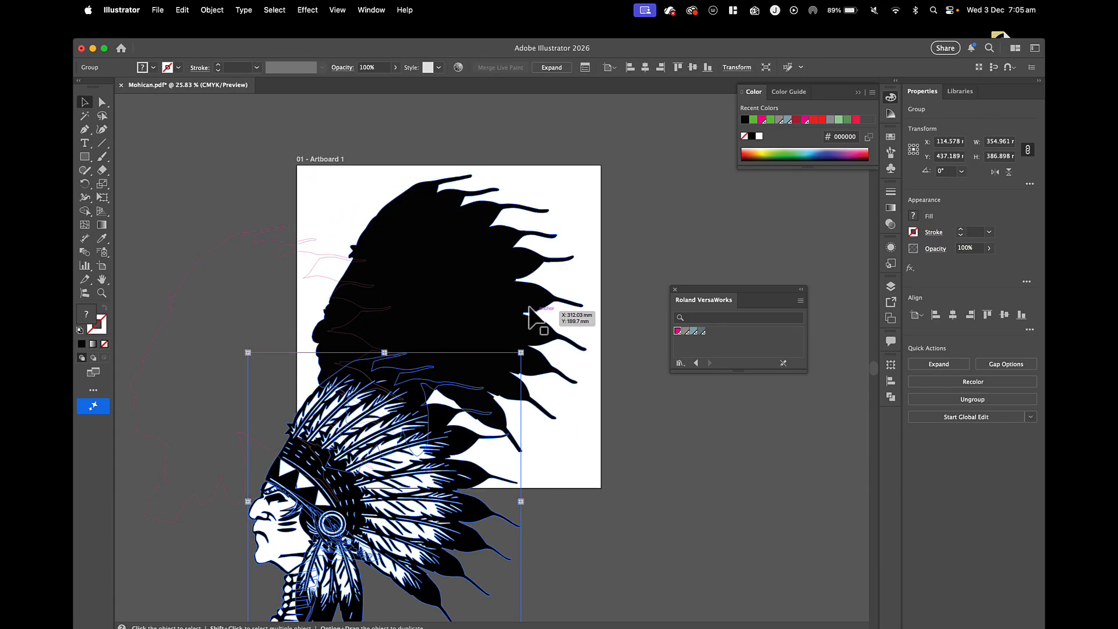
pyautogui.moveTo(505, 284); pyautogui.dragTo(619, 419)
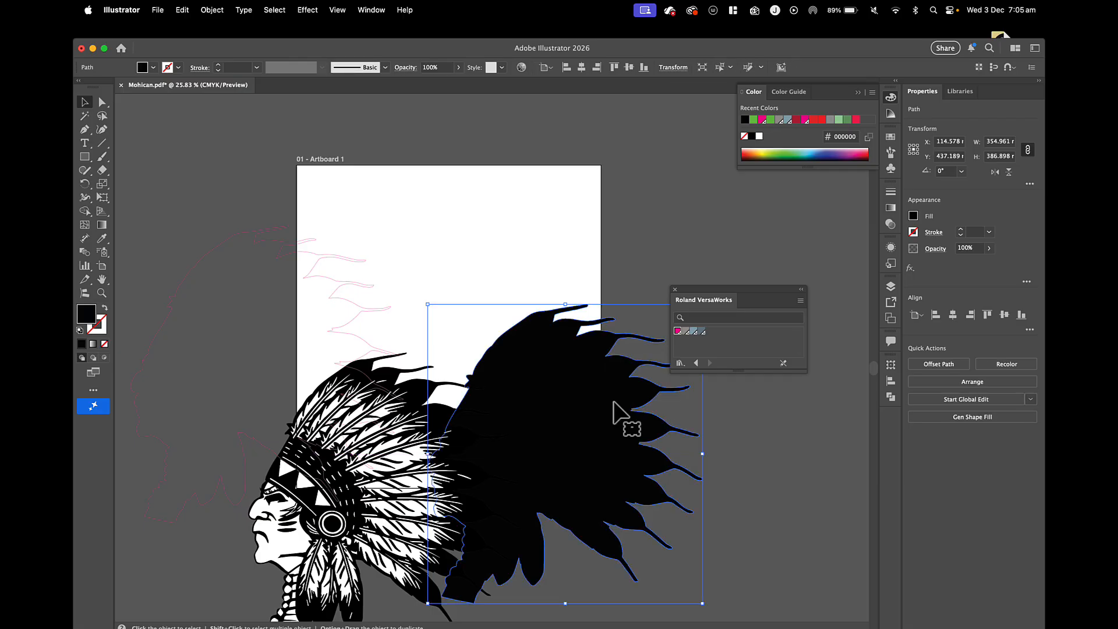
pyautogui.press('Delete')
pyautogui.moveTo(349, 299); pyautogui.dragTo(474, 249)
pyautogui.press('Delete')
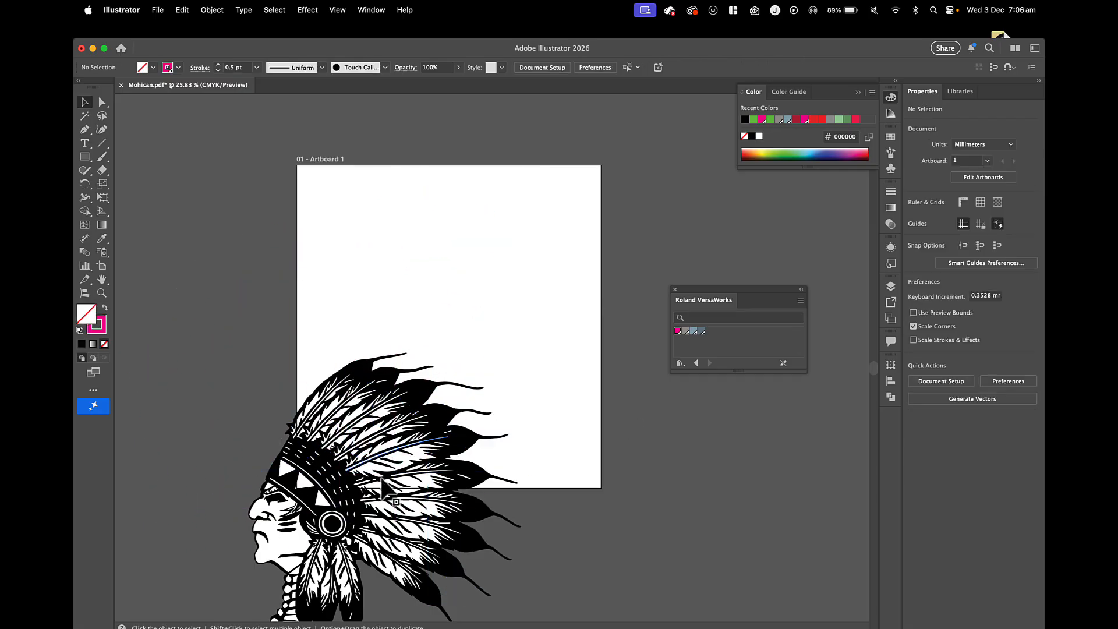
# Move the remaining headdress artwork back onto Artboard 1.
pyautogui.moveTo(380, 482); pyautogui.dragTo(448, 304)
pyautogui.click(212, 10)
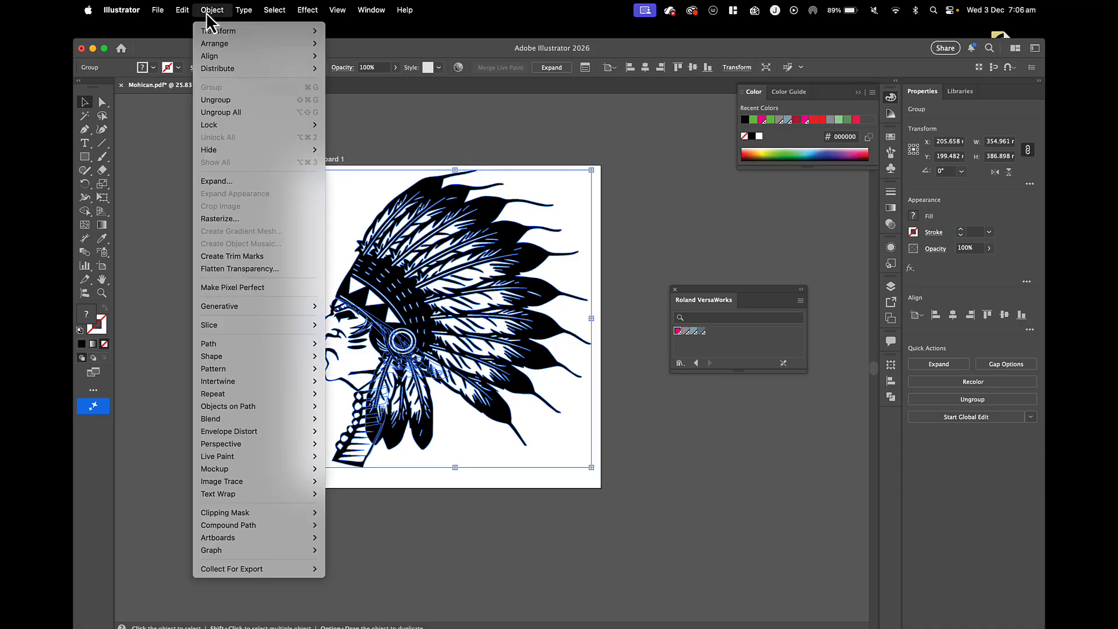
pyautogui.click(457, 344)
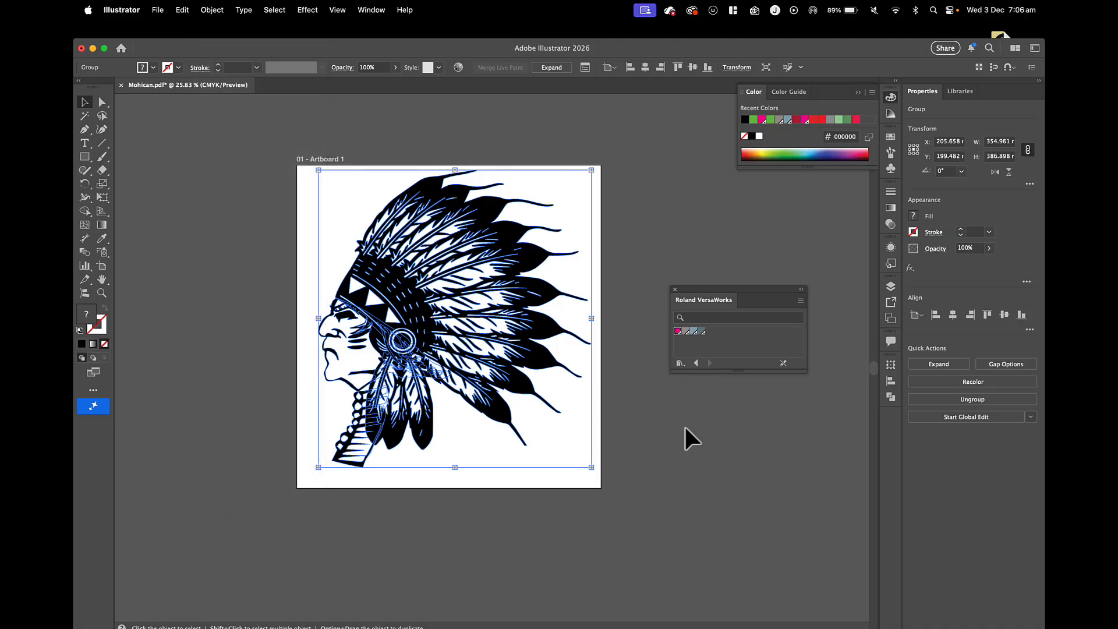
# Duplicate the headdress artwork and place the copy to the left of the original, mostly off the artboard.
pyautogui.press('a')
pyautogui.press('super+c')
pyautogui.press('super+v')
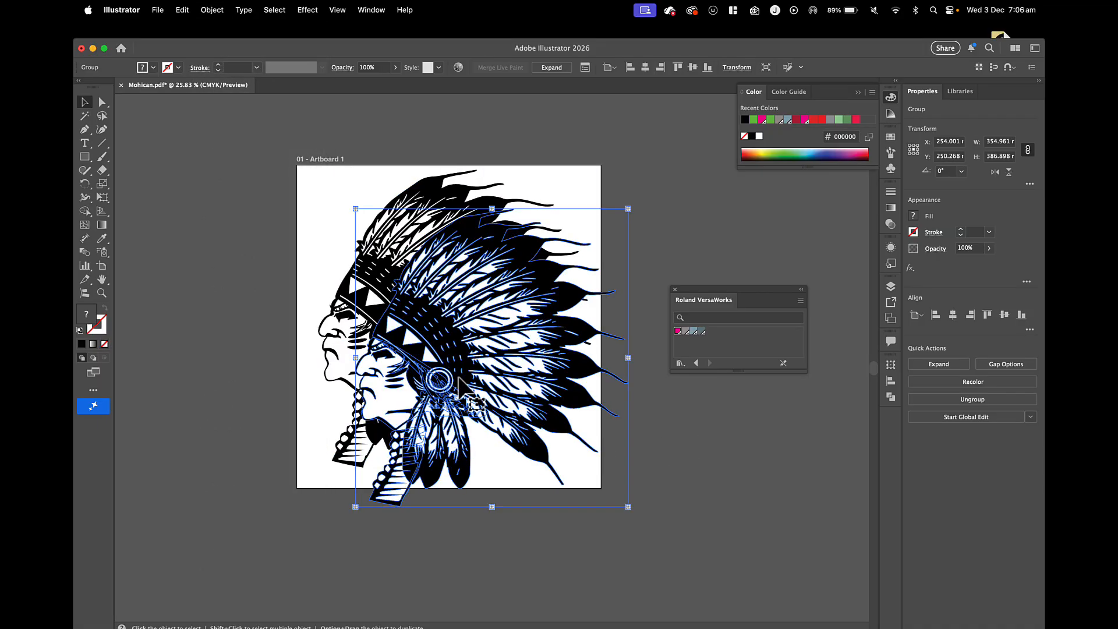
pyautogui.moveTo(462, 378); pyautogui.dragTo(191, 328)
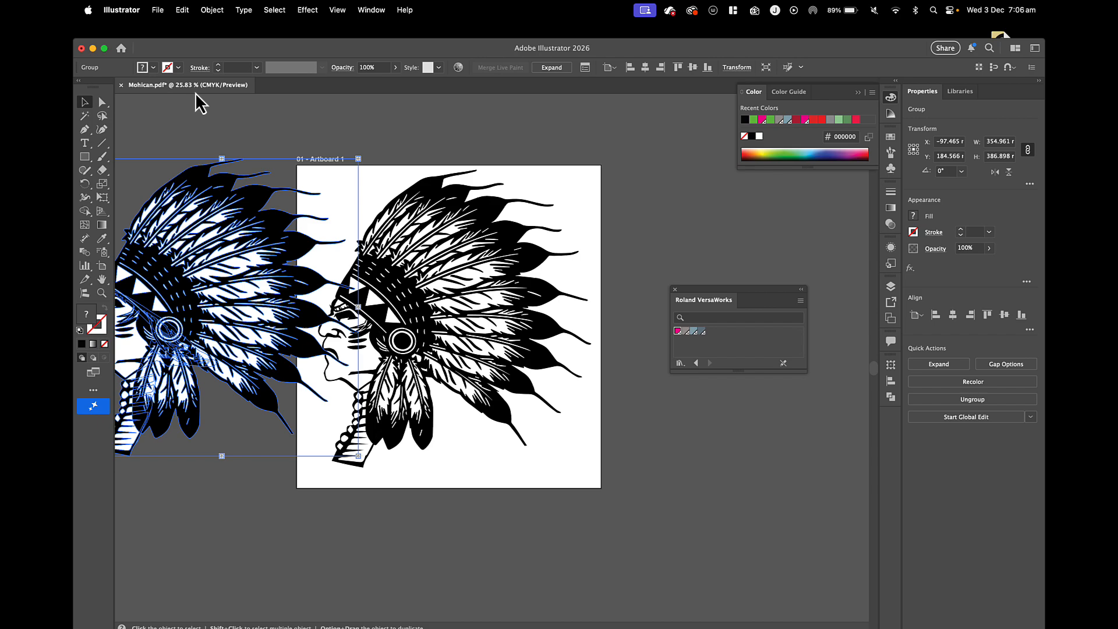
# Expand the new headdress copy with Object, Fill and Stroke enabled.
pyautogui.click(212, 10)
pyautogui.click(212, 187)
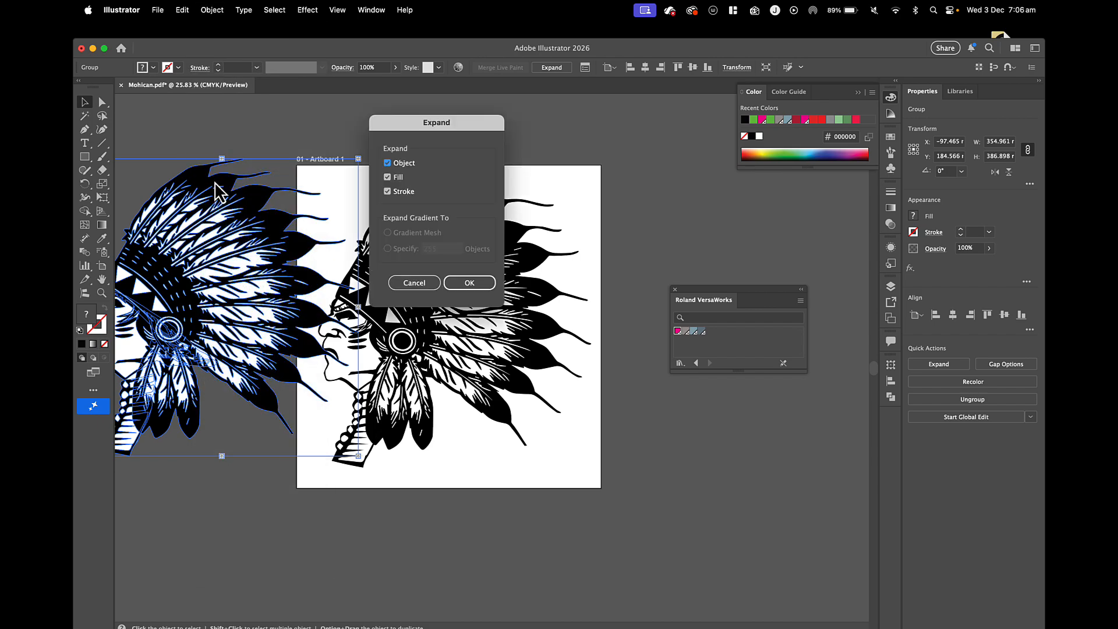
pyautogui.click(466, 283)
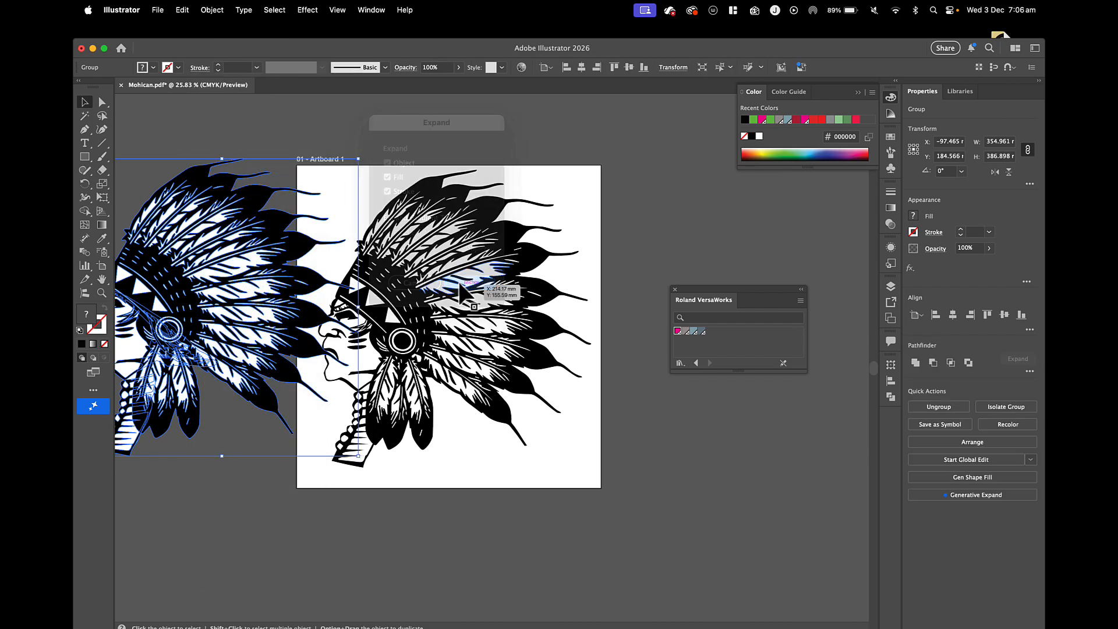
# Unite the expanded headdress copy into a single solid silhouette.
pyautogui.click(220, 11)
pyautogui.press('Escape')
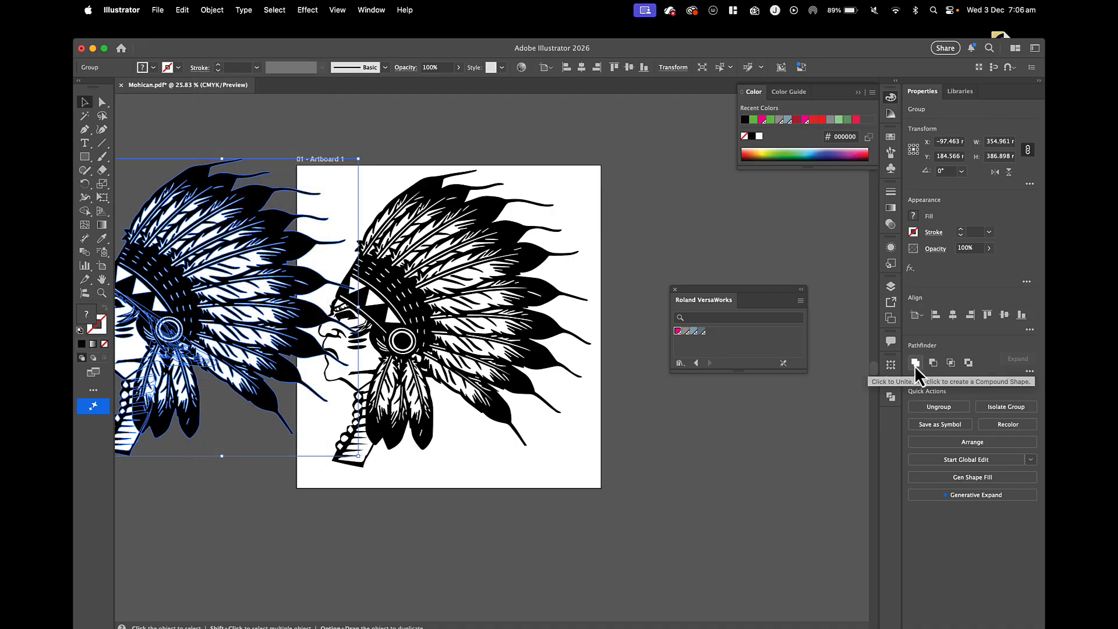
pyautogui.click(914, 364)
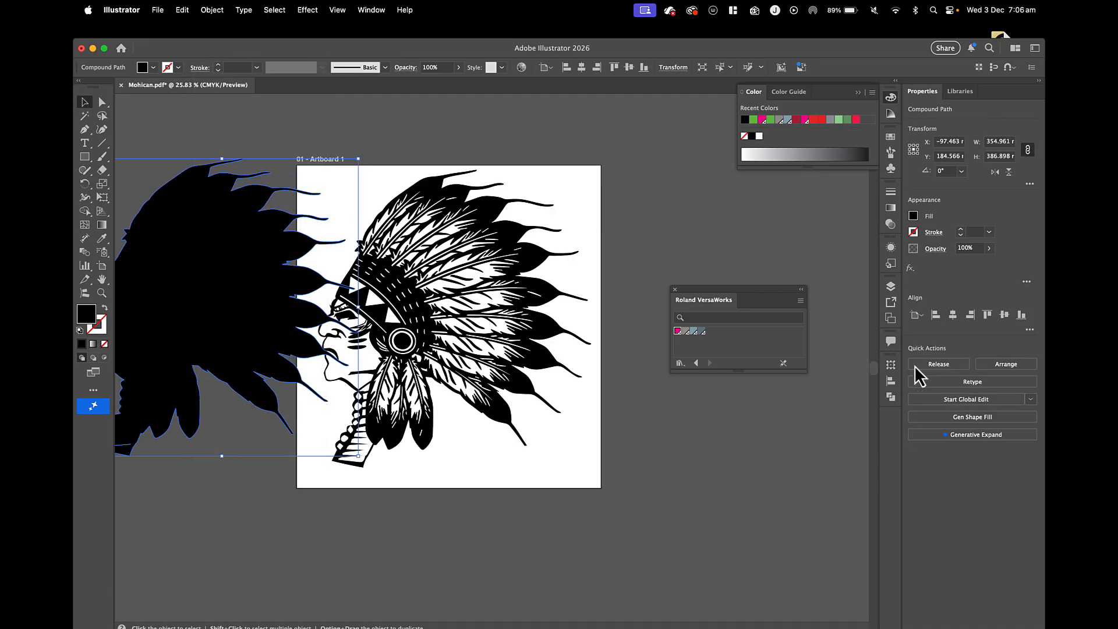
# Give the silhouette a 29 pt magenta stroke with round corner joins and no fill.
pyautogui.click(890, 191)
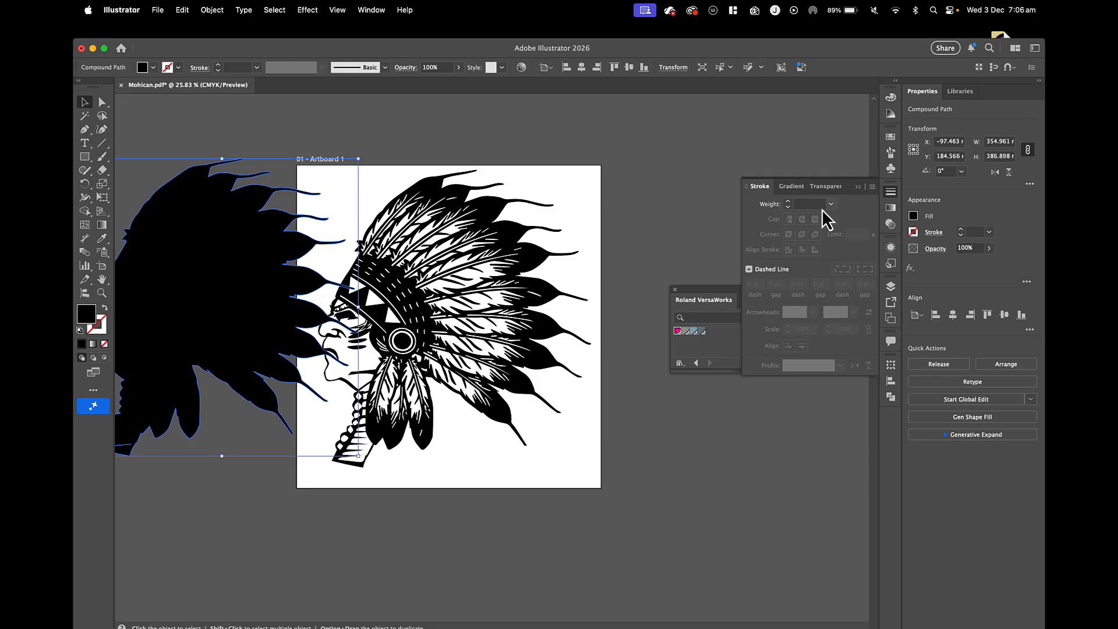
pyautogui.click(787, 202)
pyautogui.click(788, 203)
pyautogui.click(788, 203)
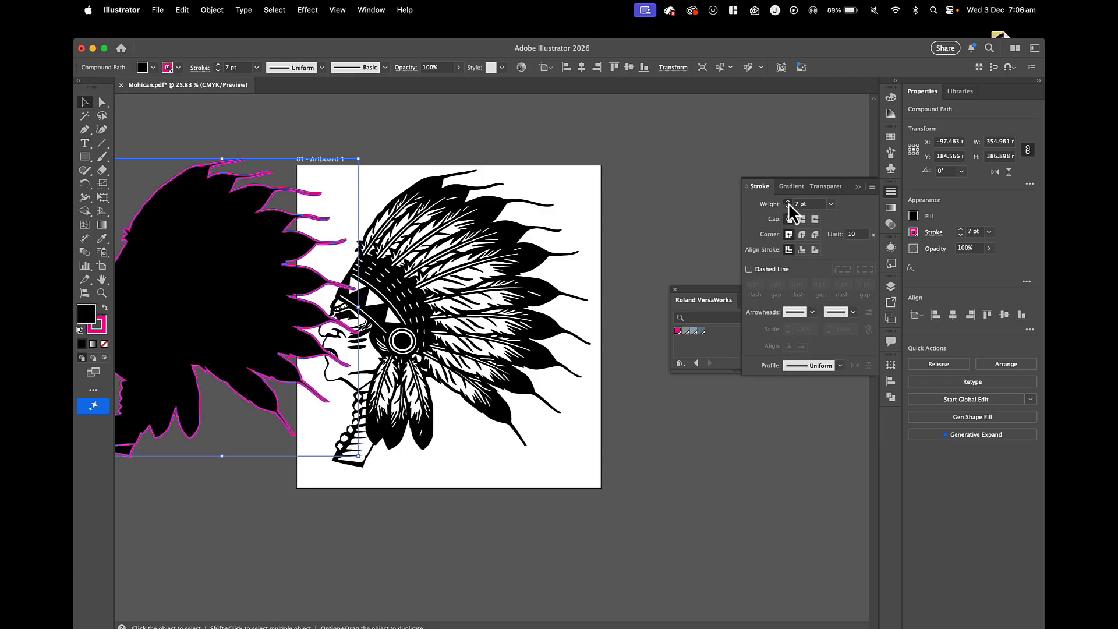
pyautogui.click(788, 202)
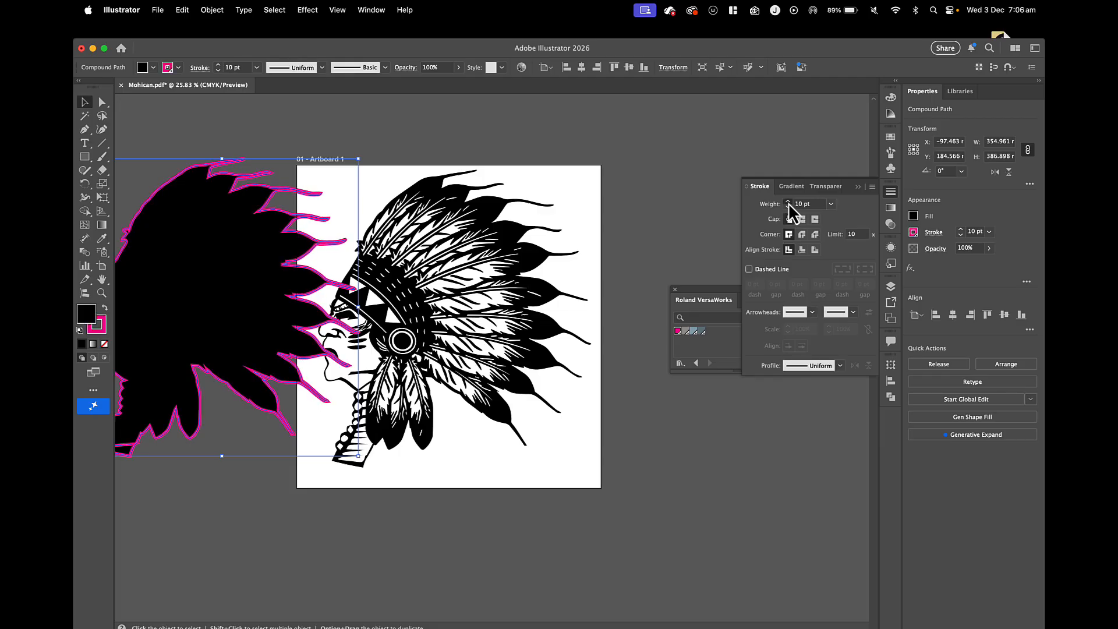
pyautogui.click(802, 235)
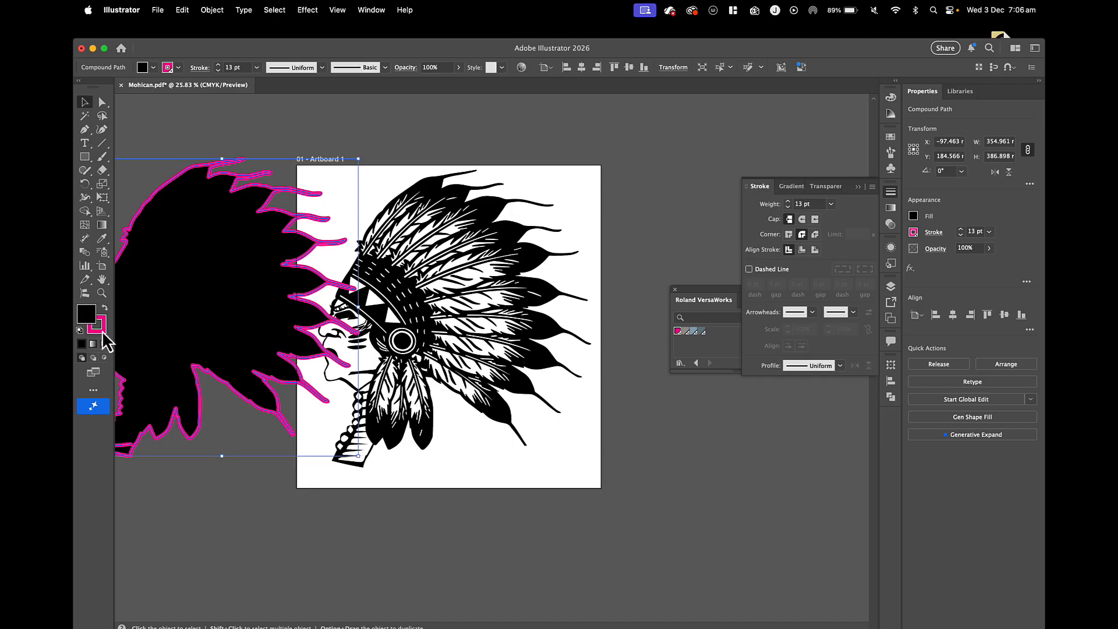
pyautogui.click(788, 207)
pyautogui.click(787, 208)
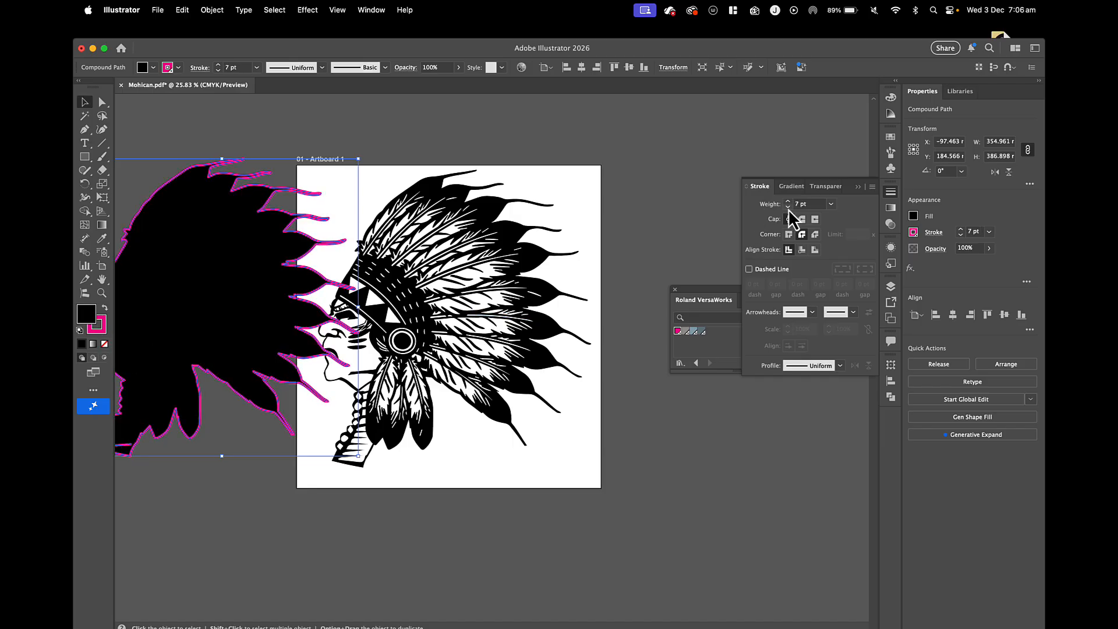
pyautogui.click(788, 208)
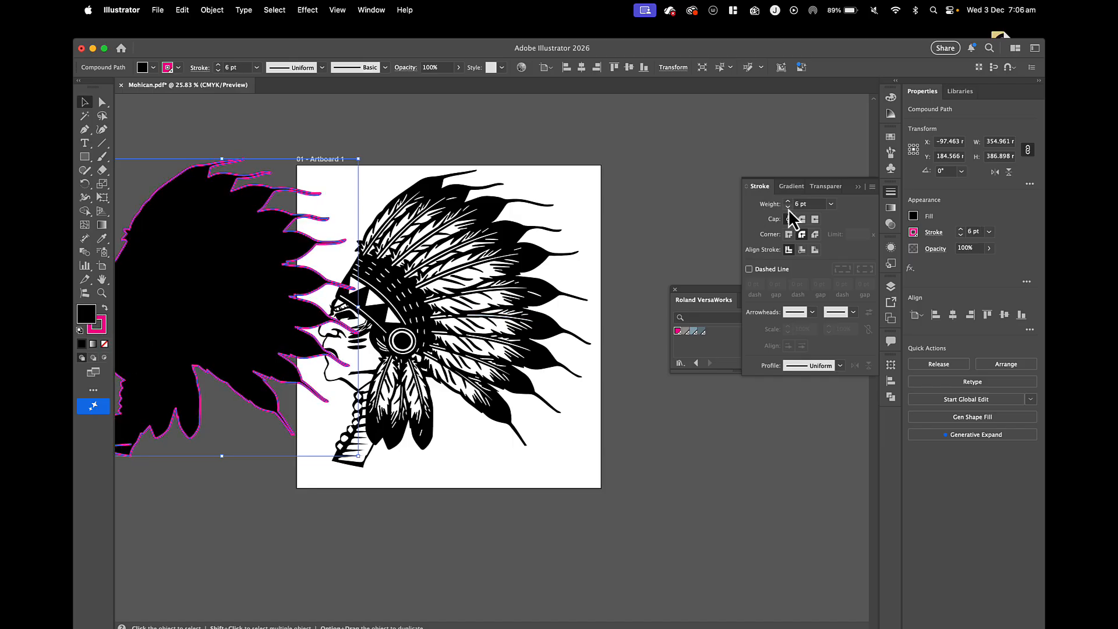
pyautogui.click(104, 343)
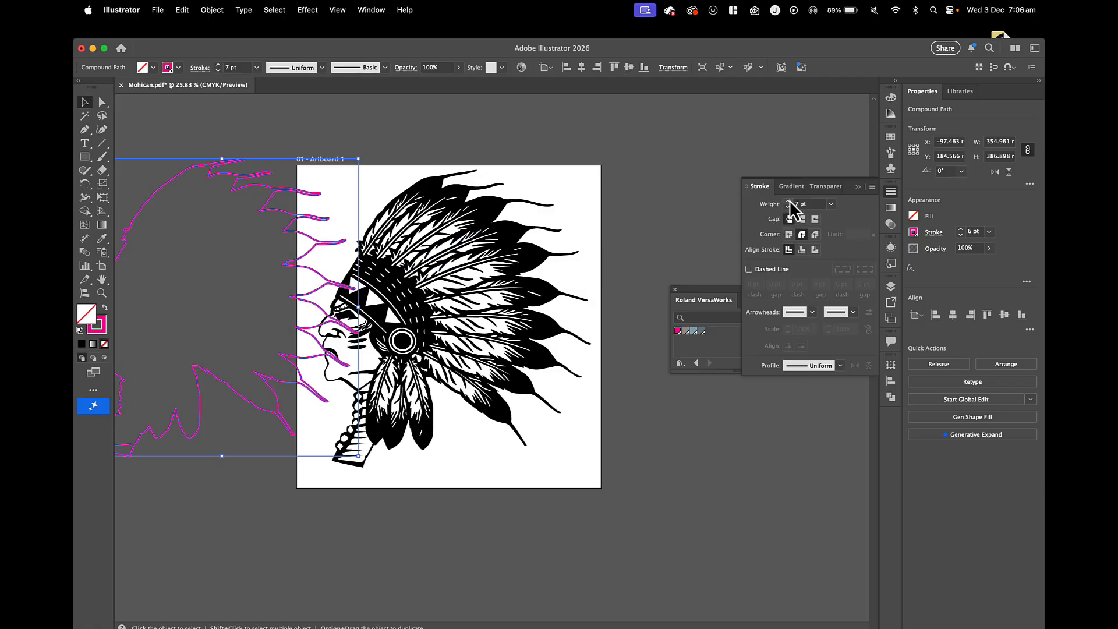
pyautogui.moveTo(788, 200); pyautogui.dragTo(789, 201)
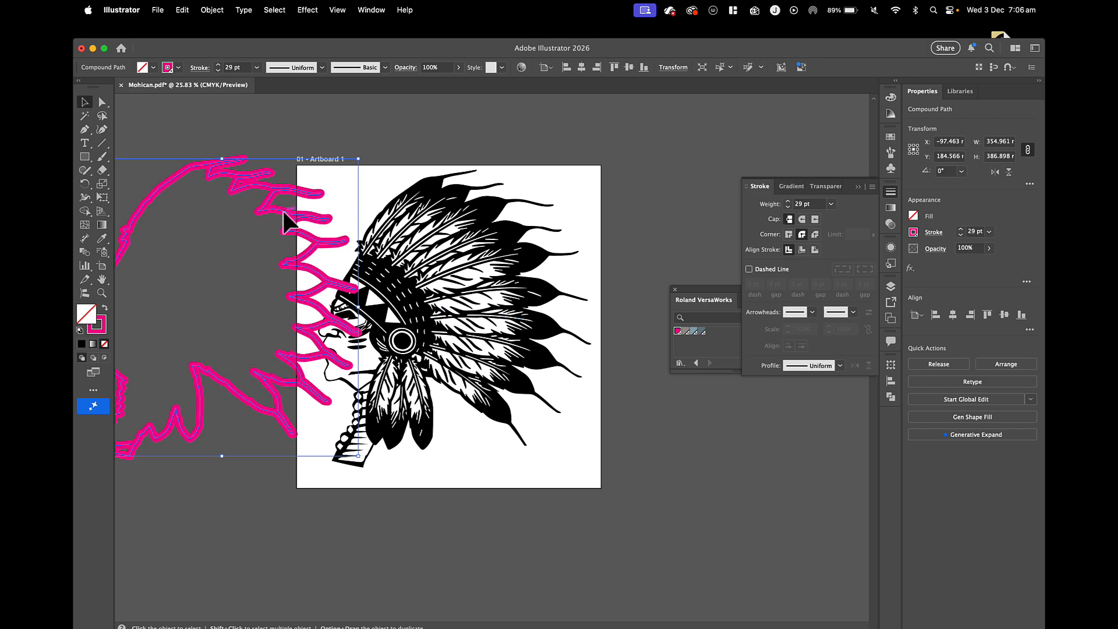
# Move the magenta outline over the original headdress on the artboard and send it to the back.
pyautogui.moveTo(285, 221); pyautogui.dragTo(464, 227)
pyautogui.press('super+shift+[')
pyautogui.scroll(5, 465, 210)
# Separate the pieces by shifting the headdress artwork to the right and the magenta outline off the artboard to the left.
pyautogui.click(464, 226)
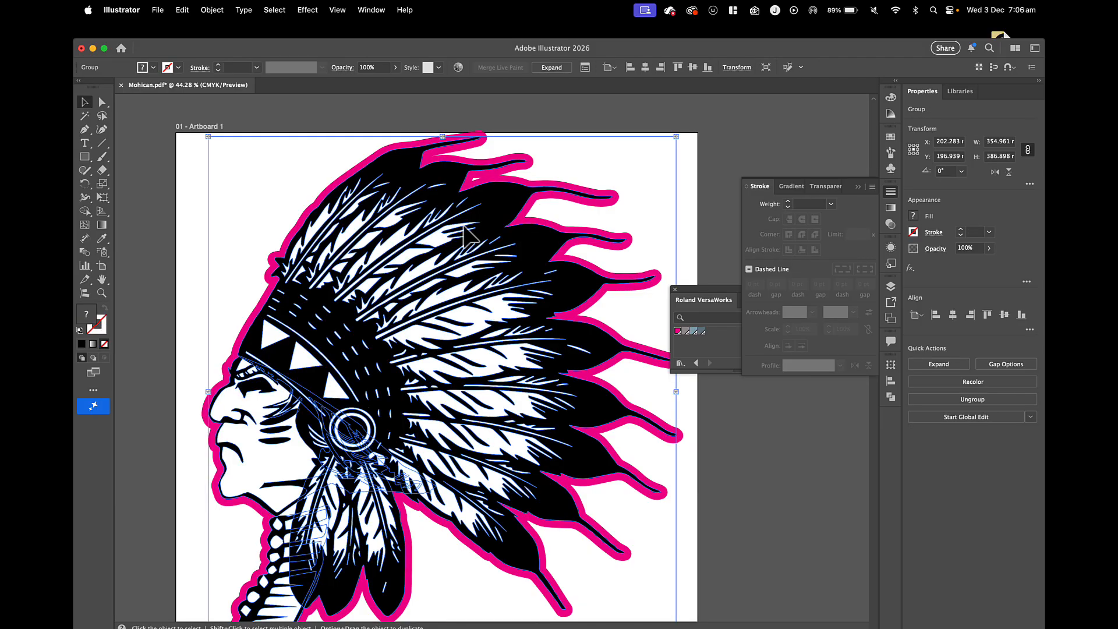
pyautogui.scroll(-5, 464, 227)
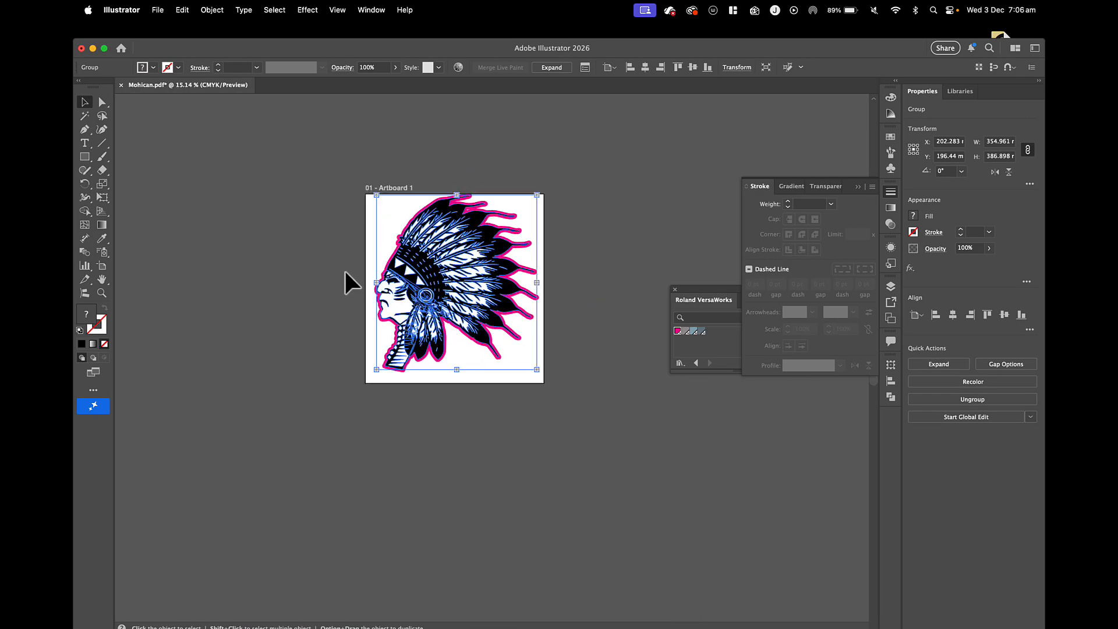
pyautogui.moveTo(411, 269); pyautogui.dragTo(490, 268)
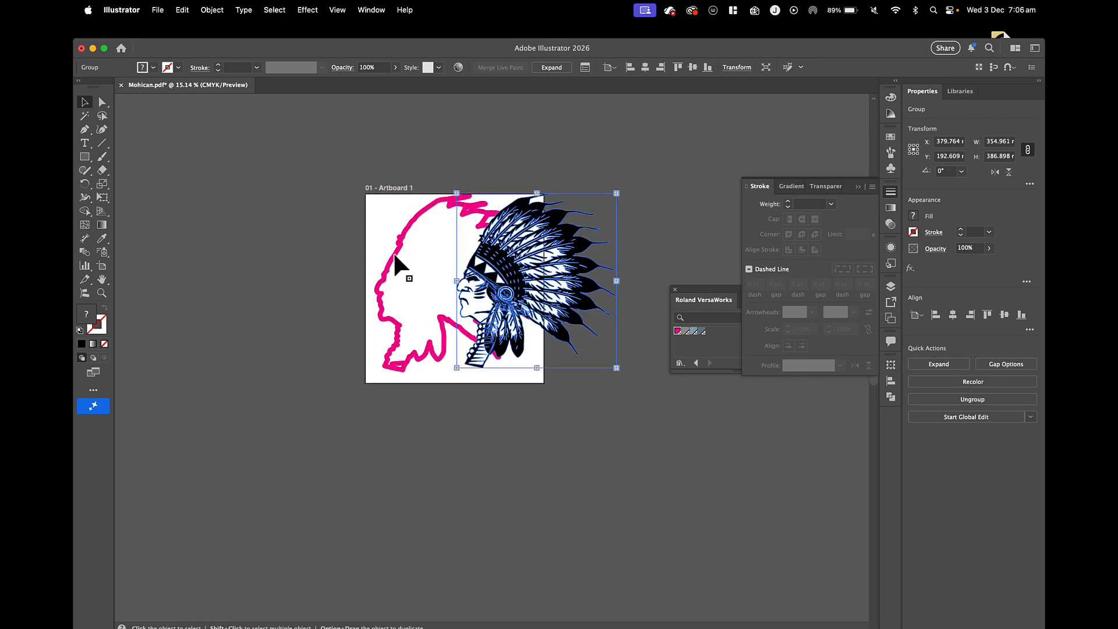
pyautogui.moveTo(394, 256); pyautogui.dragTo(228, 284)
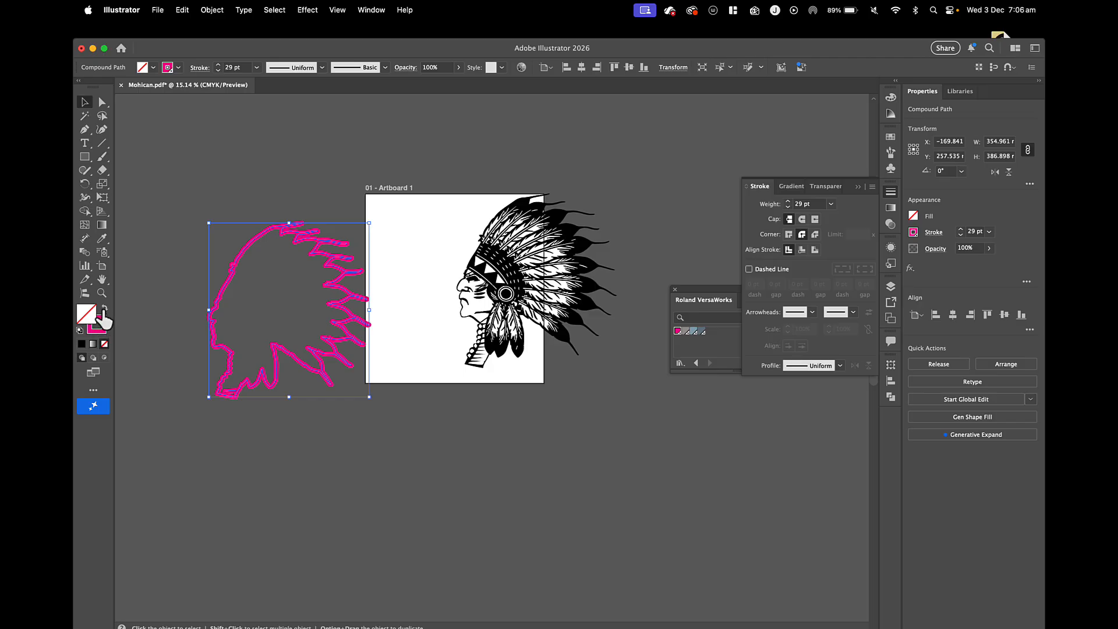
# Set both the fill and the 29 pt stroke of the outline shape to black.
pyautogui.click(81, 344)
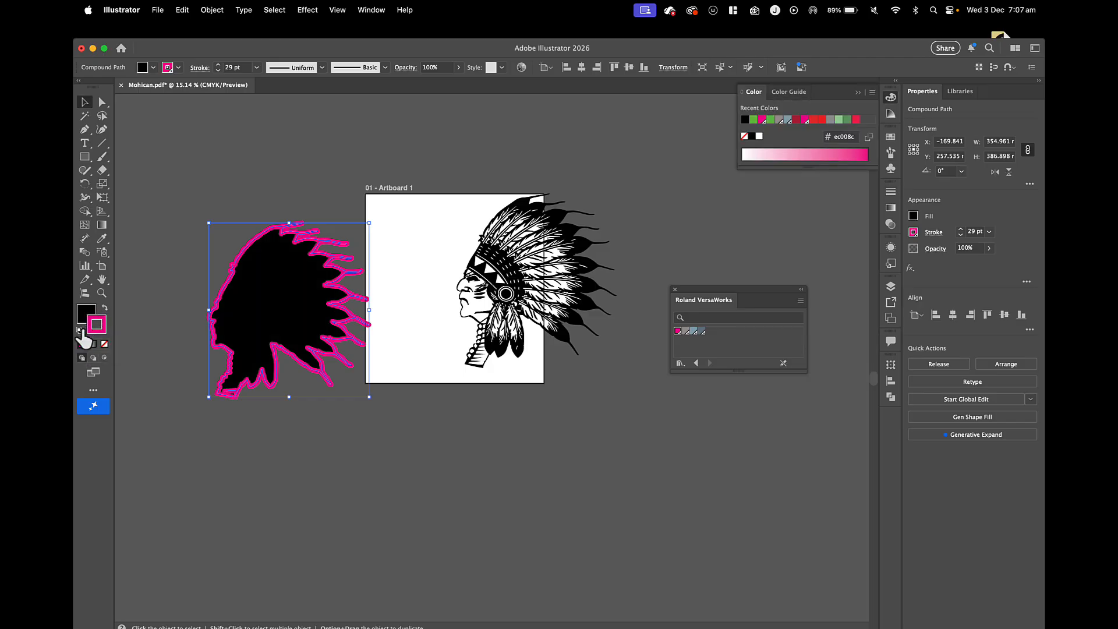
pyautogui.click(105, 308)
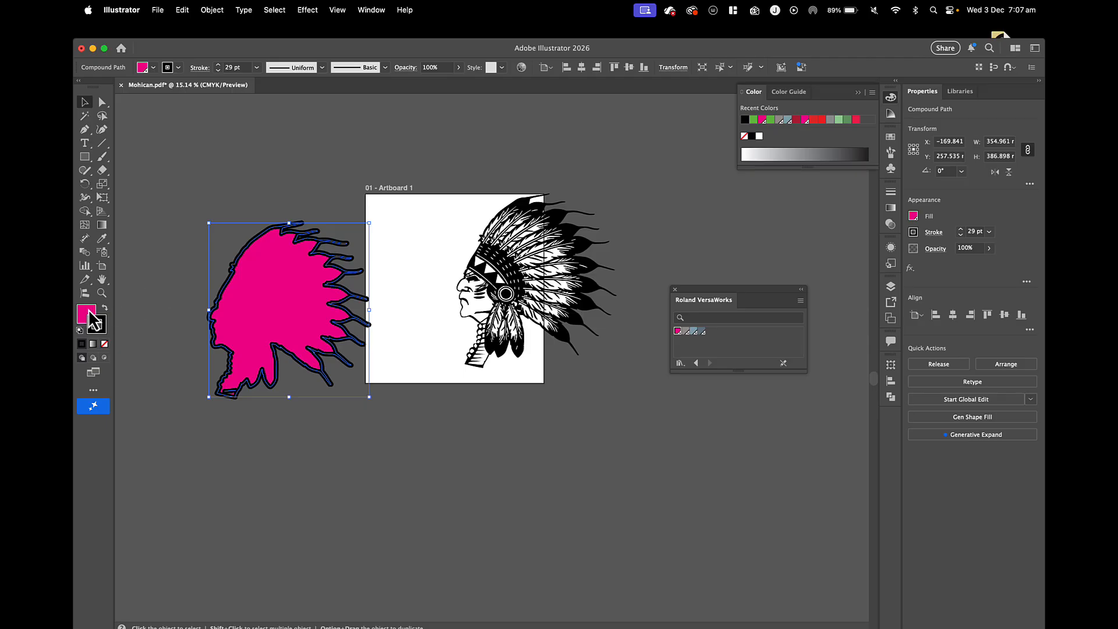
pyautogui.click(87, 313)
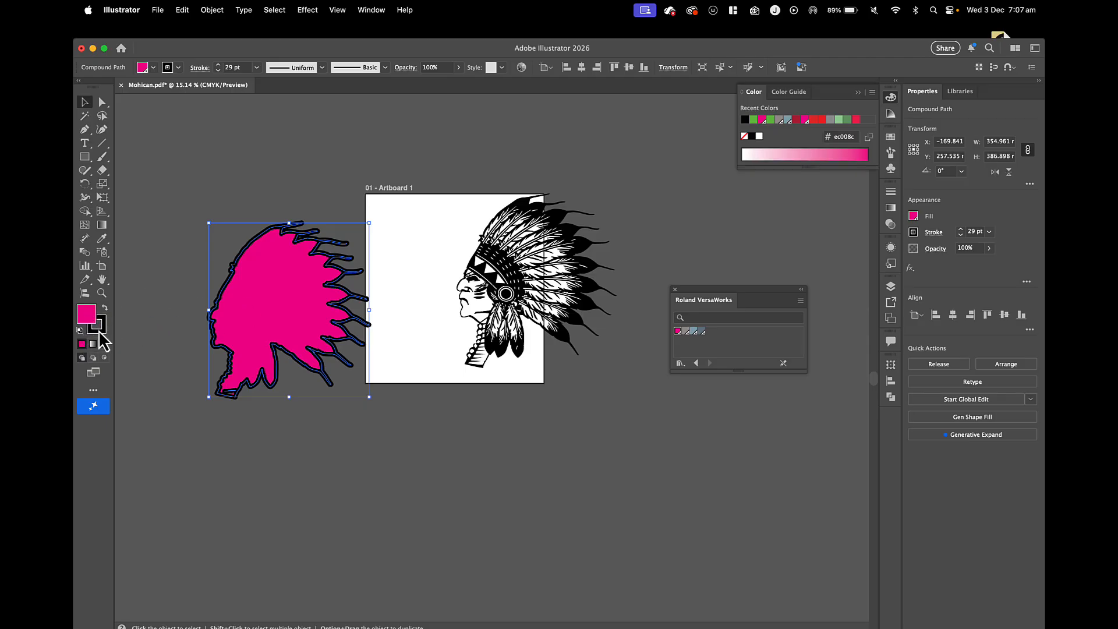
pyautogui.doubleClick(92, 321)
pyautogui.moveTo(388, 391); pyautogui.dragTo(277, 504)
pyautogui.click(508, 367)
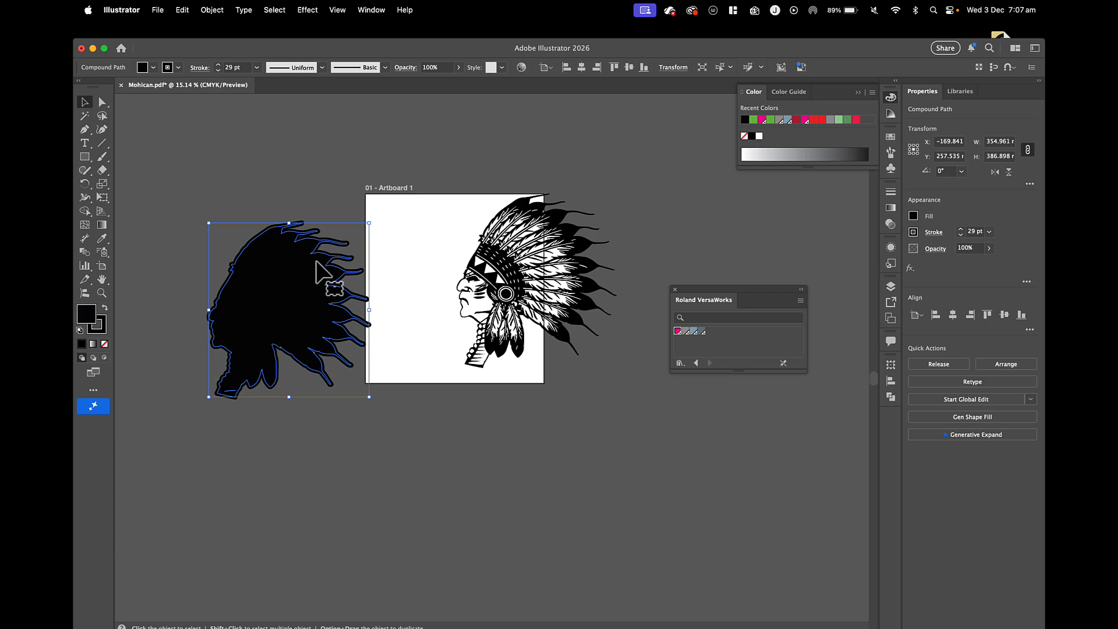
# Move the headdress artwork back onto Artboard 1, beside the black silhouette.
pyautogui.scroll(4, 326, 278)
pyautogui.moveTo(861, 225); pyautogui.dragTo(585, 315)
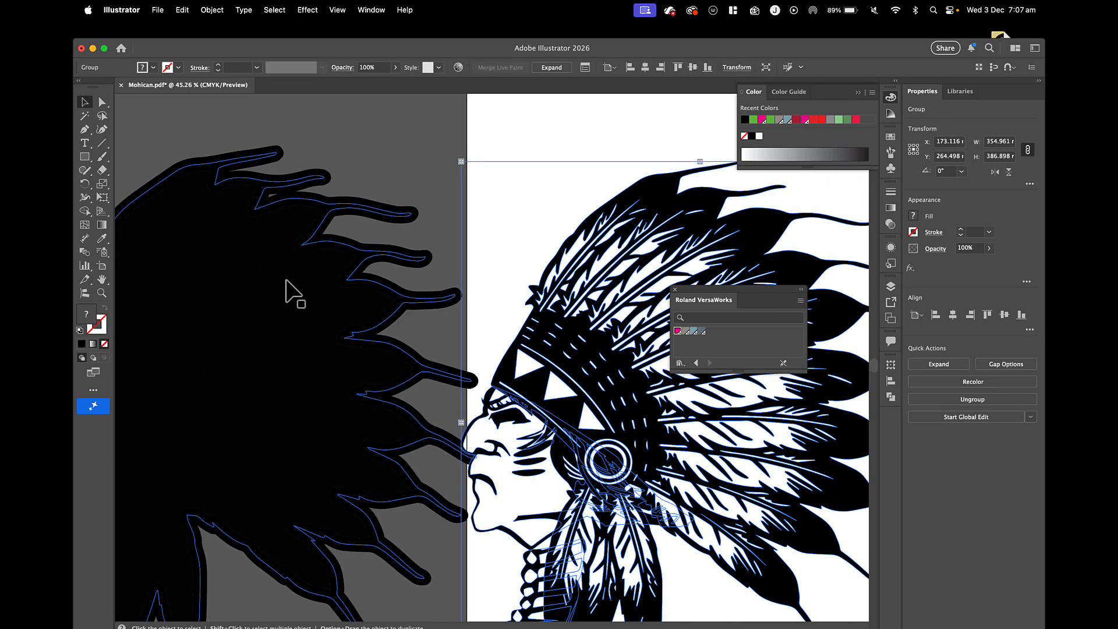
# Expand the black silhouette with Fill and Stroke enabled and unite the pieces into one shape.
pyautogui.click(295, 292)
pyautogui.click(212, 11)
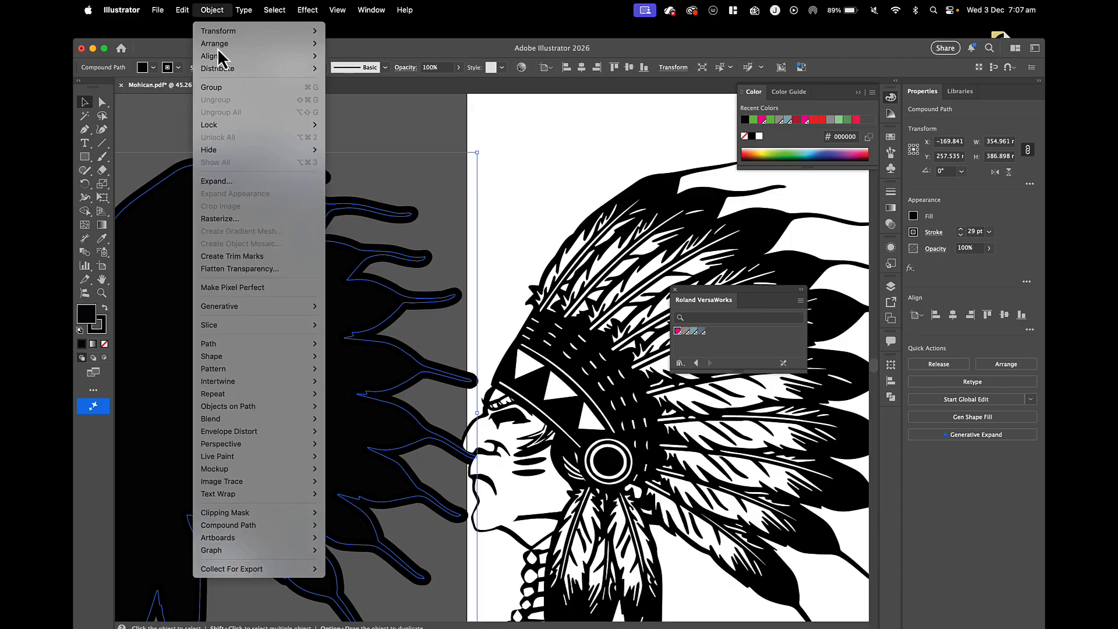
pyautogui.click(231, 181)
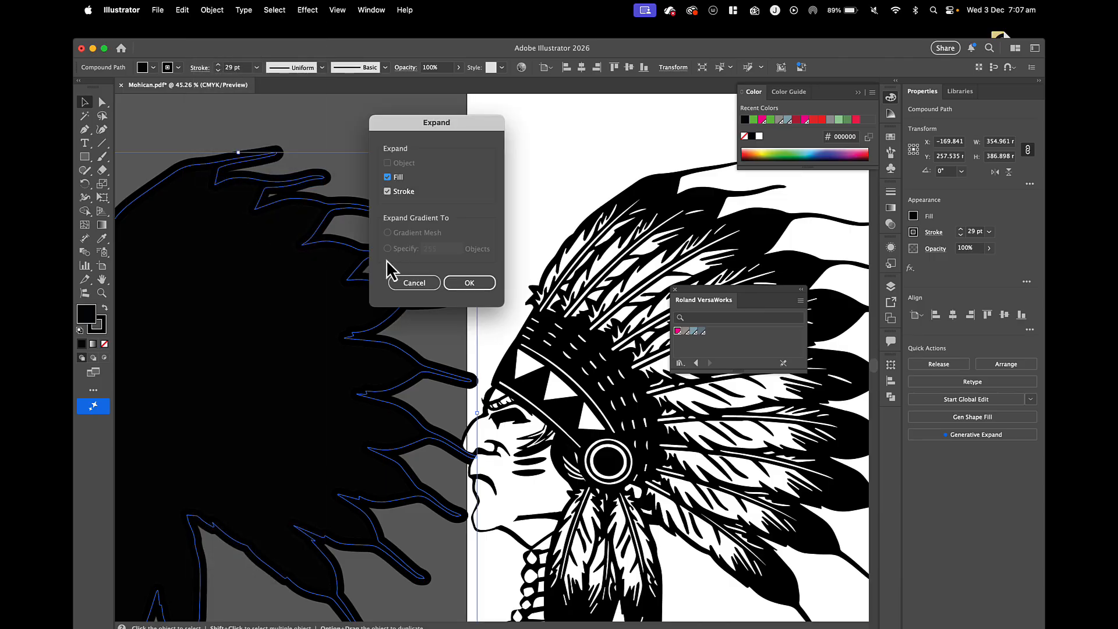
pyautogui.click(471, 282)
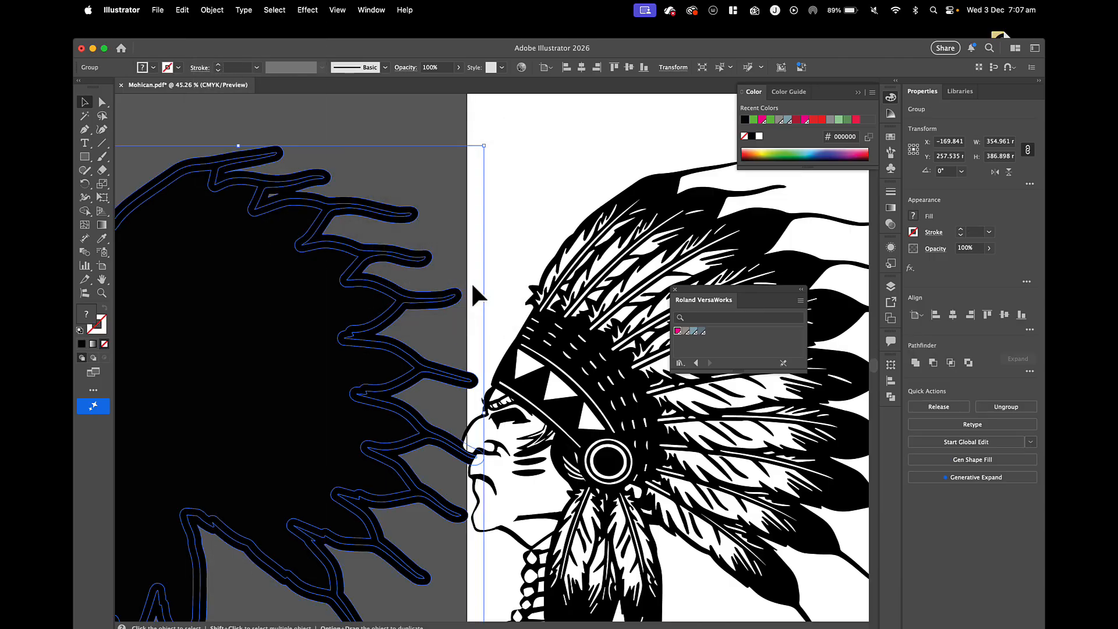
pyautogui.click(915, 363)
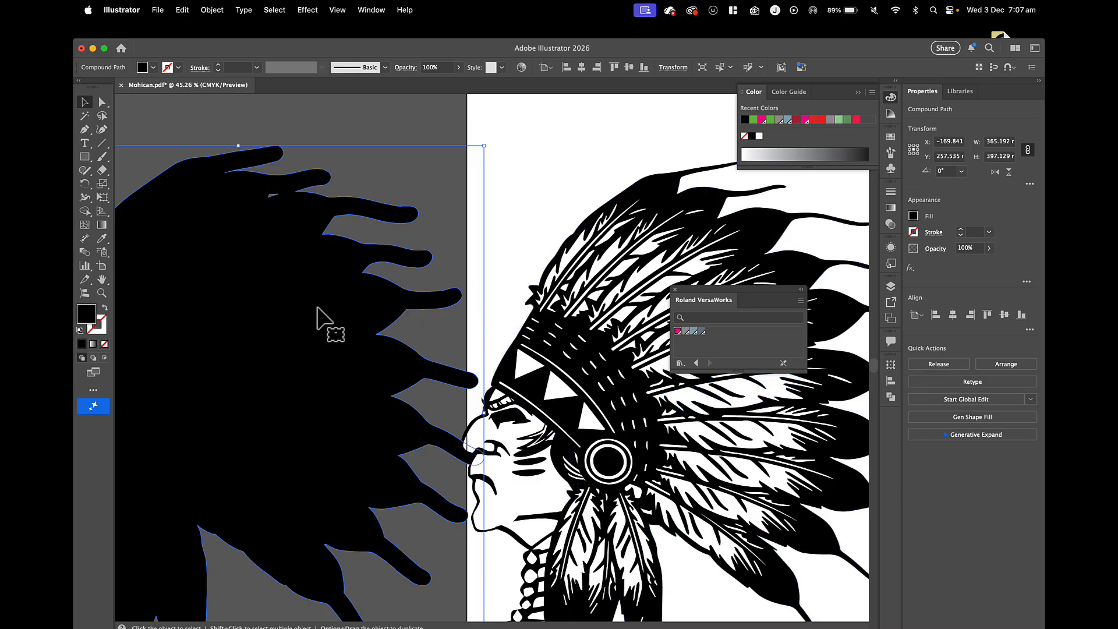
# Isolate the silhouette's compound path, delete the small leftover hole near the upper feathers, and exit isolation.
pyautogui.hscroll(-3, 323, 315)
pyautogui.doubleClick(337, 203)
pyautogui.click(337, 203)
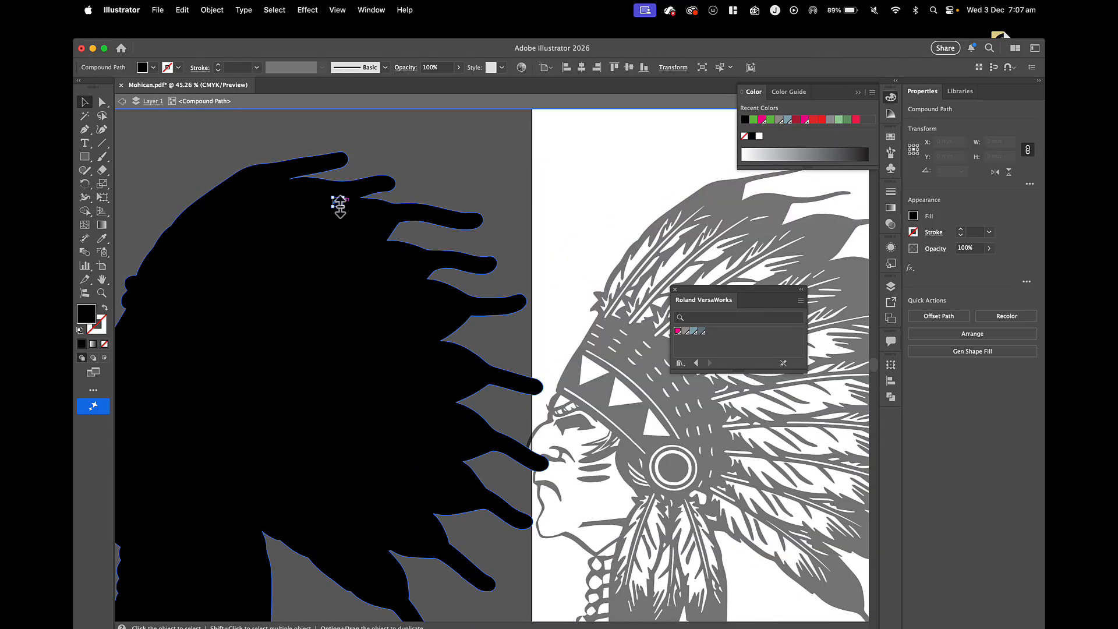
pyautogui.press('super+shift+a')
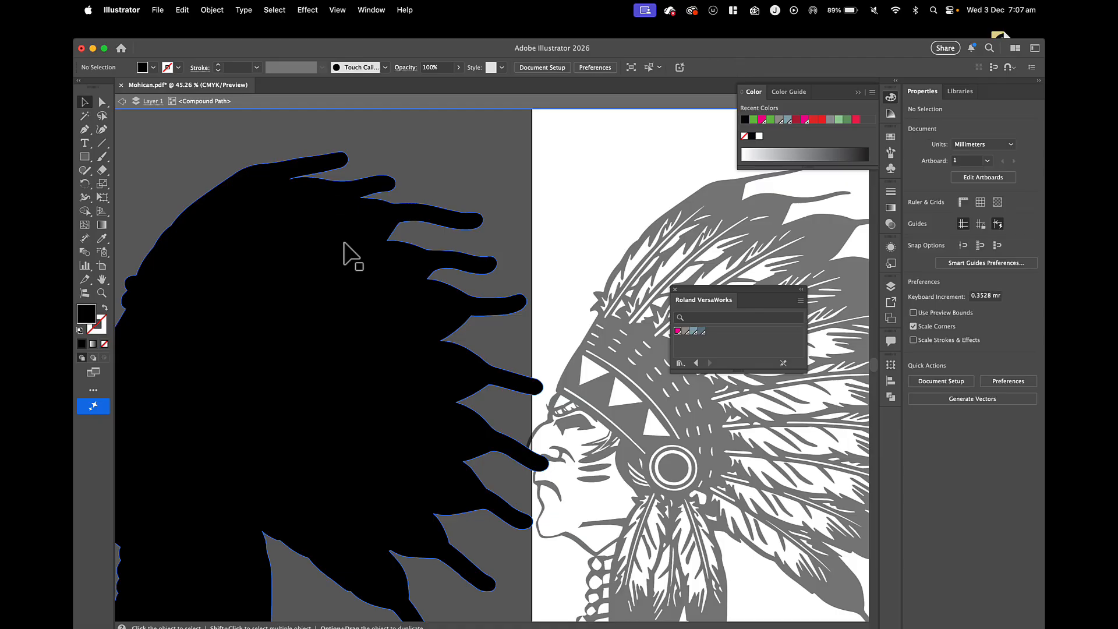
pyautogui.scroll(-5, 343, 244)
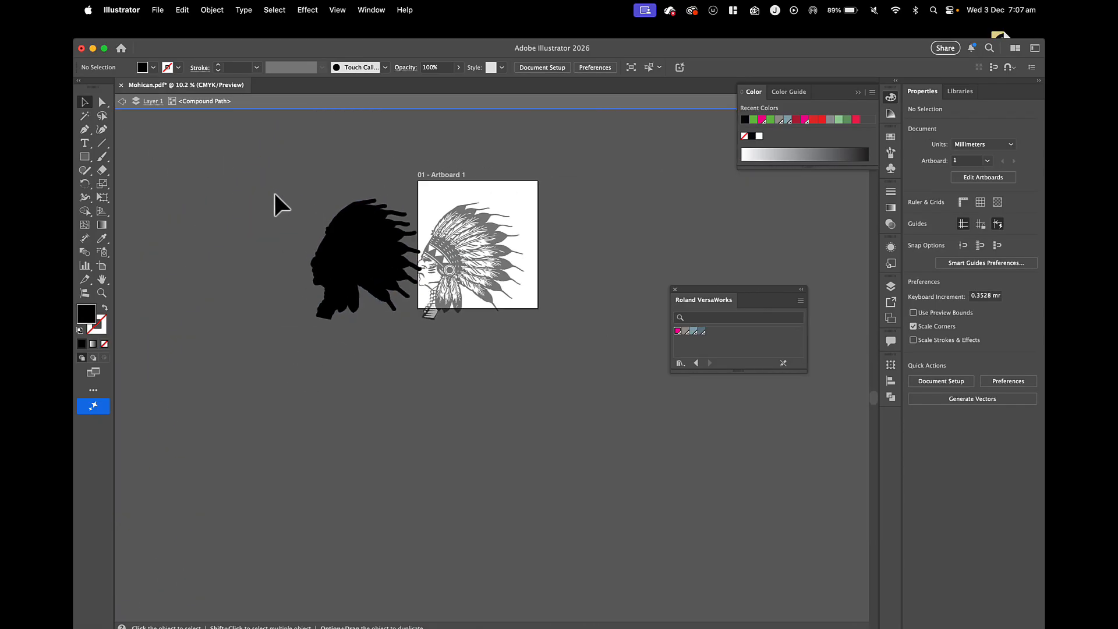
pyautogui.press('Escape')
# Apply the magenta Roland VersaWorks cut swatch to the silhouette as its stroke, with no fill.
pyautogui.click(383, 251)
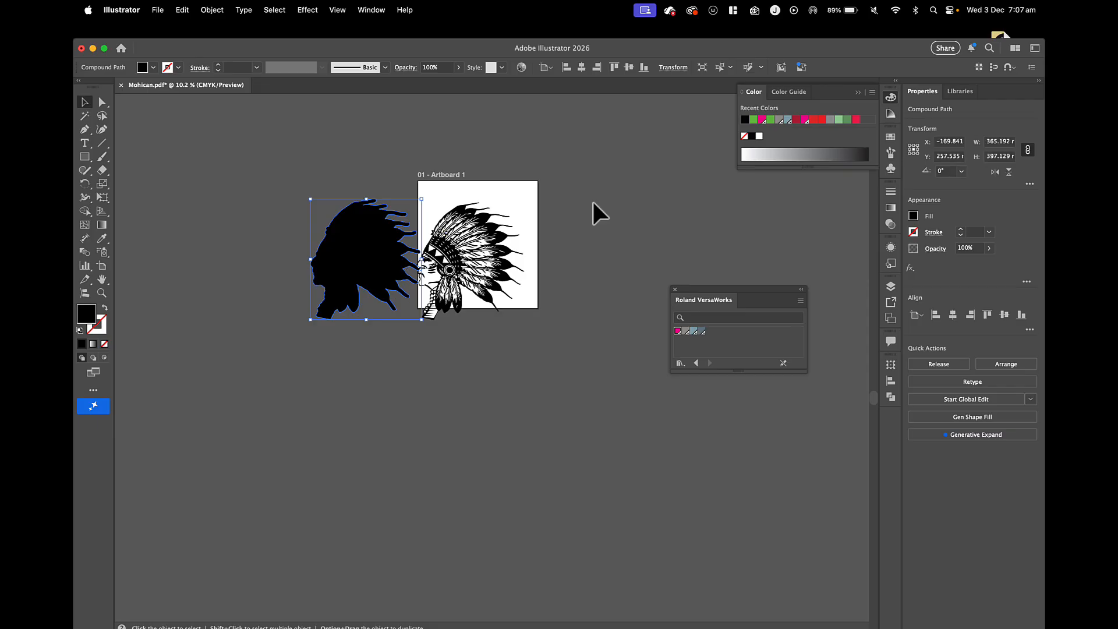
pyautogui.click(677, 331)
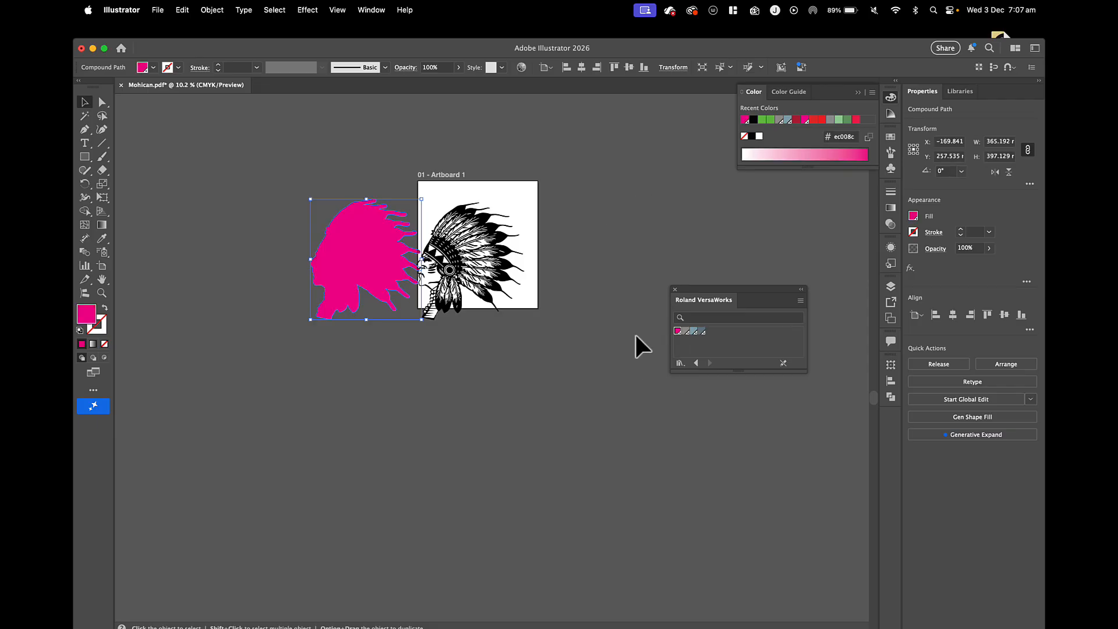
pyautogui.click(105, 307)
# Place the cut outline over the headdress artwork and centre the two on each other horizontally and vertically.
pyautogui.moveTo(314, 254); pyautogui.dragTo(421, 253)
pyautogui.keyDown('shift'); pyautogui.click(504, 269); pyautogui.keyUp('shift')
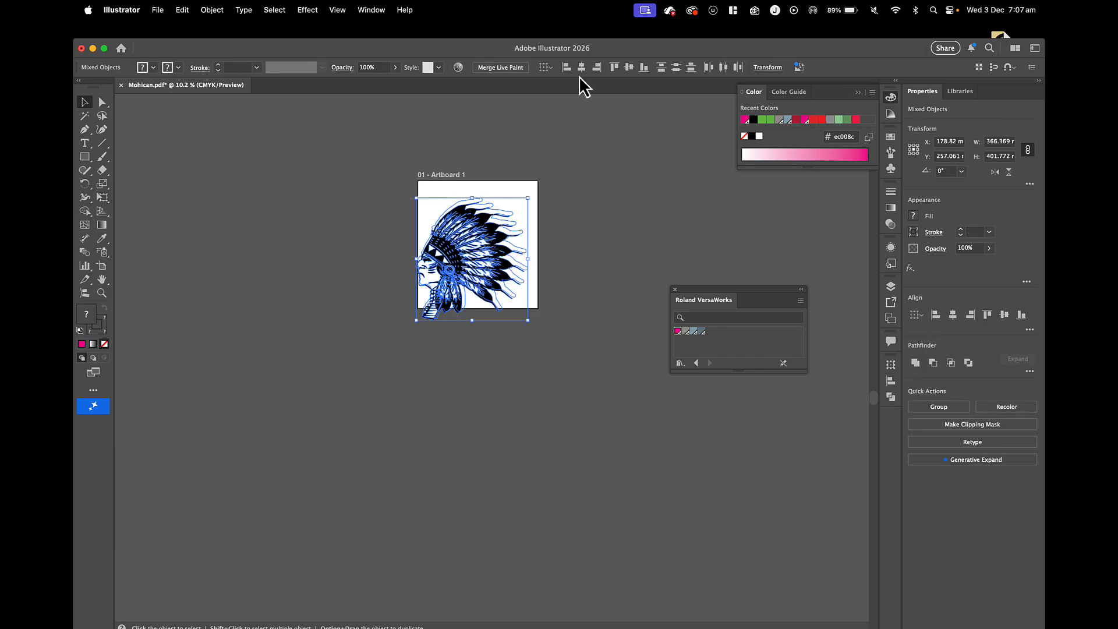
pyautogui.click(580, 68)
pyautogui.click(629, 67)
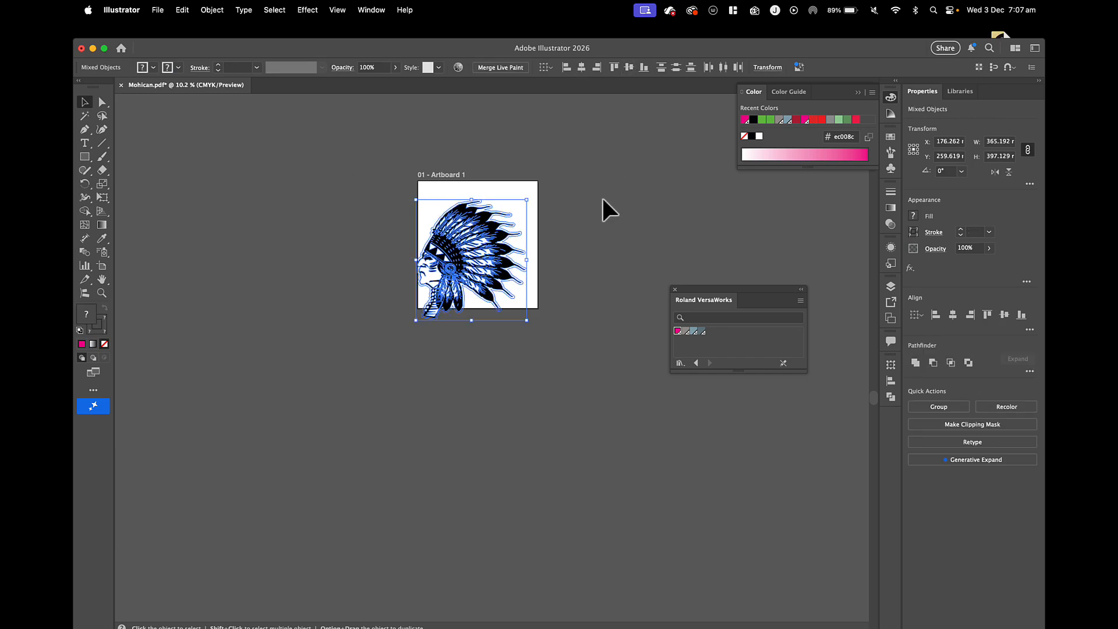
# Move the aligned artwork and cut outline off the artboard to the left, and undo the move.
pyautogui.moveTo(503, 244); pyautogui.dragTo(347, 254)
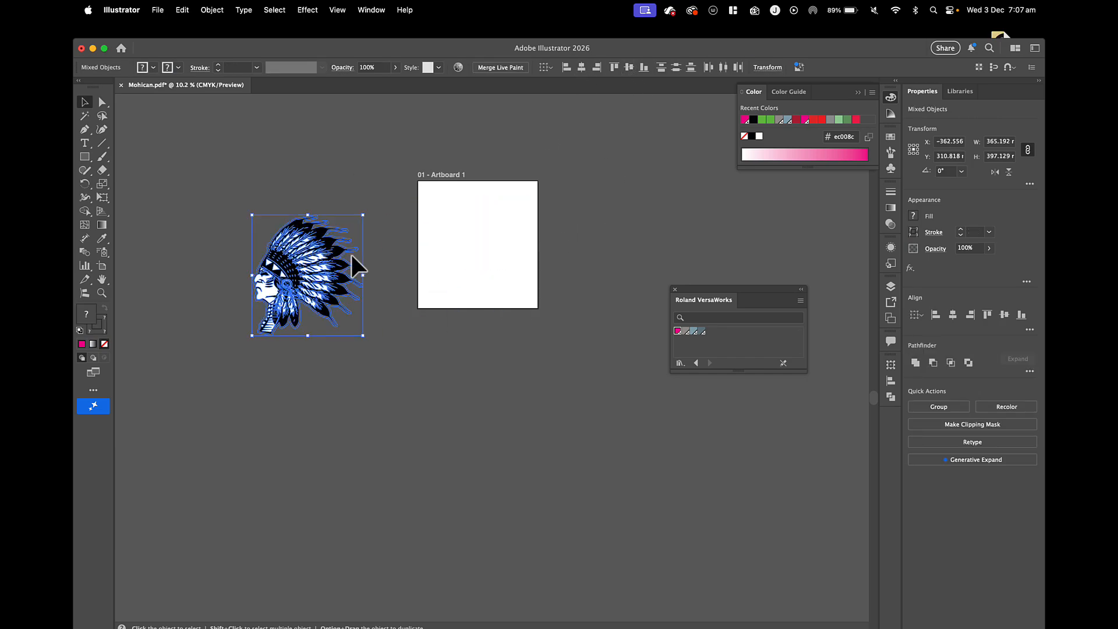
pyautogui.press('super+z')
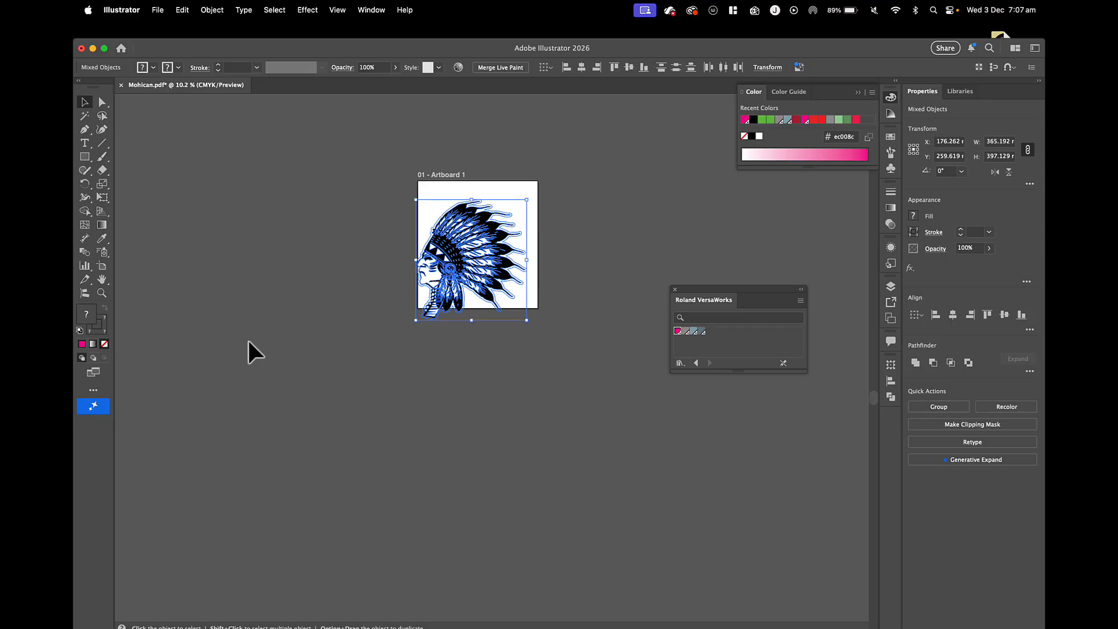
# Shift the headdress artwork down off the cut outline and fill the outline shape with white (ffffff).
pyautogui.click(247, 338)
pyautogui.moveTo(460, 267); pyautogui.dragTo(447, 313)
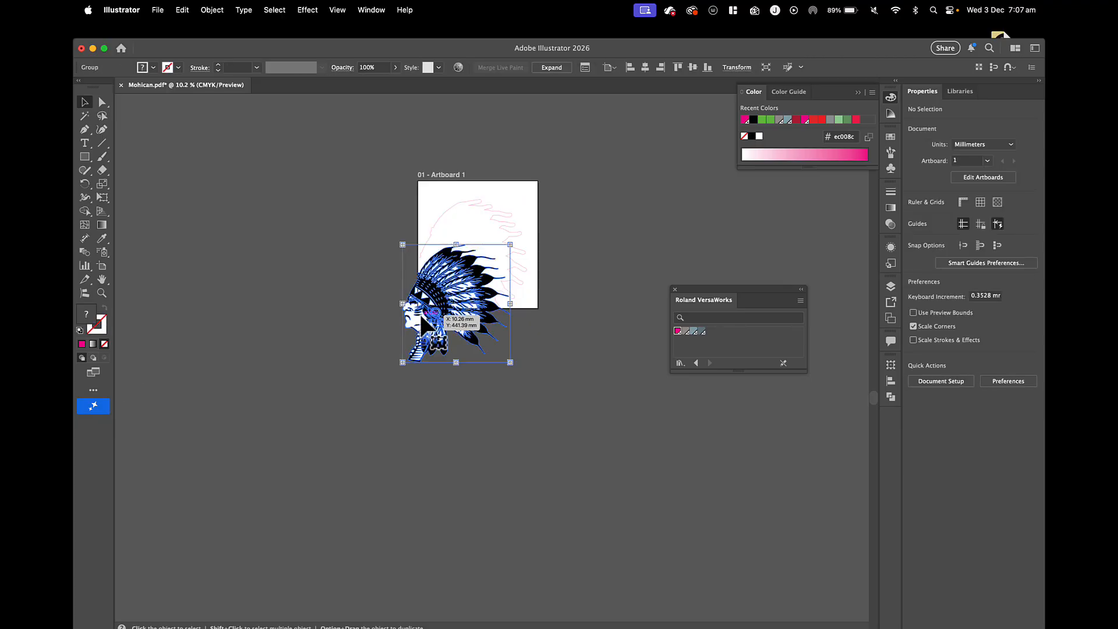
pyautogui.click(442, 213)
pyautogui.doubleClick(87, 314)
pyautogui.write('ffffff')
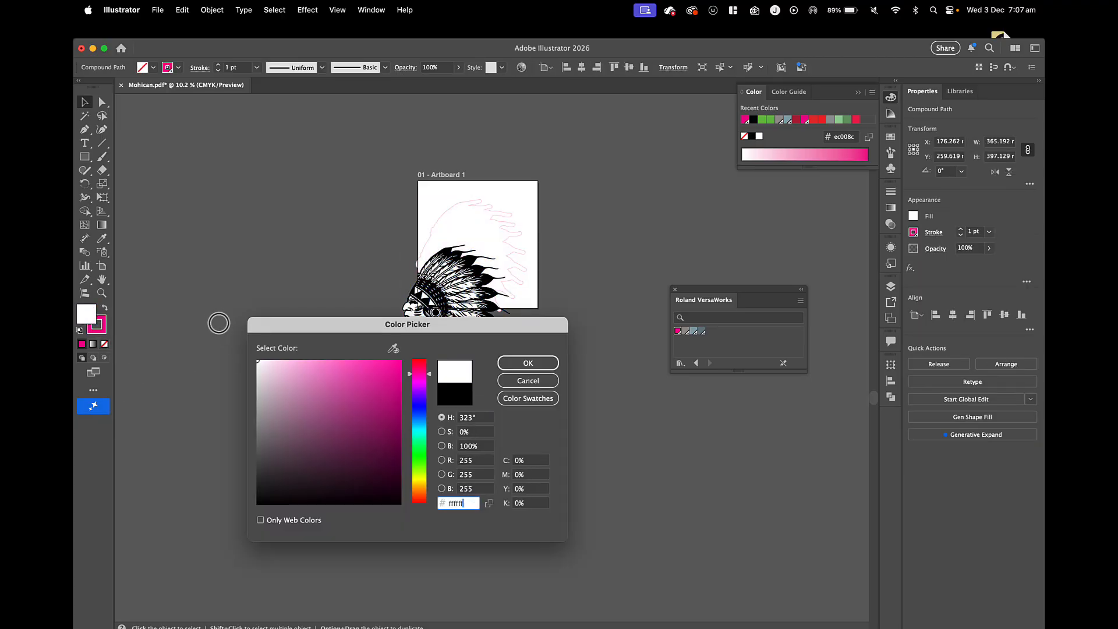
pyautogui.click(512, 361)
# Centre the headdress artwork on the white-filled cut outline again and move both off the artboard to the left.
pyautogui.press('super+a')
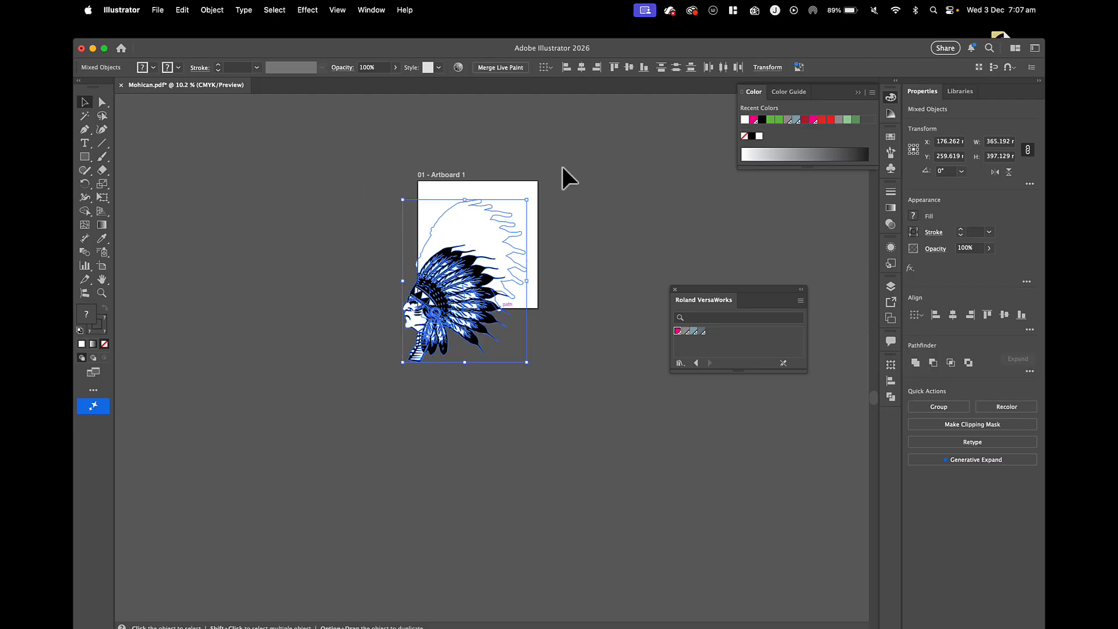
pyautogui.click(581, 67)
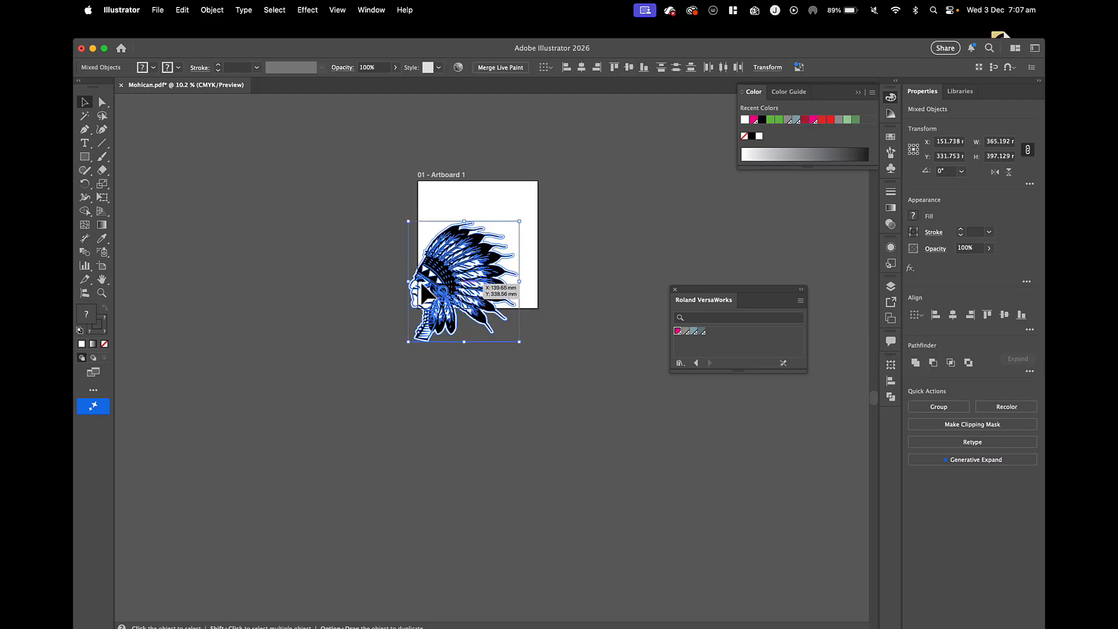
pyautogui.moveTo(464, 285); pyautogui.dragTo(307, 286)
pyautogui.scroll(5, 306, 285)
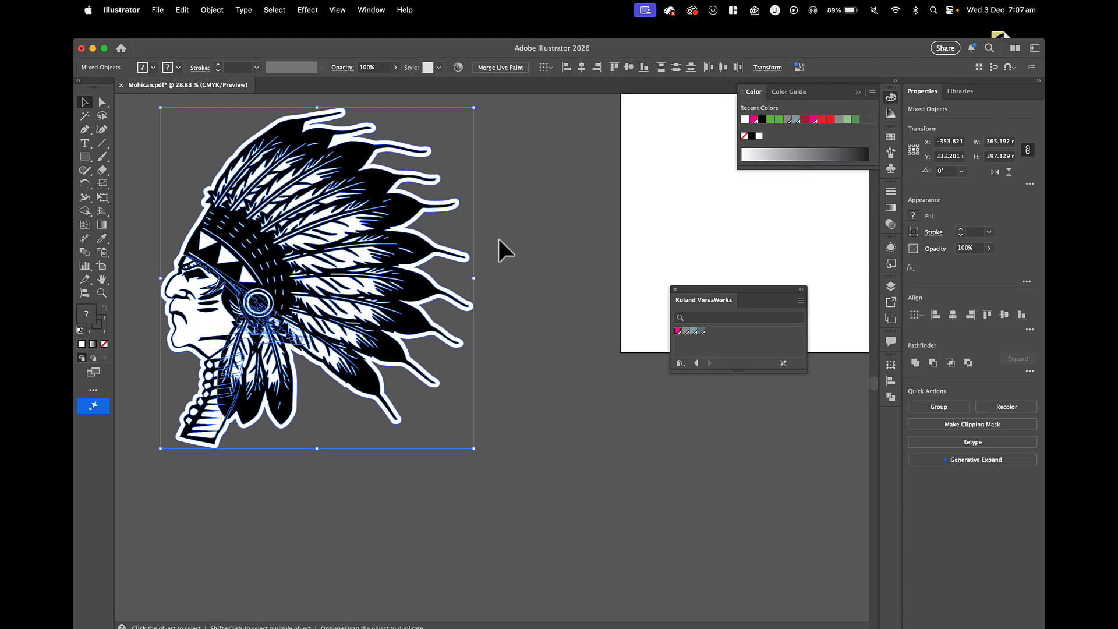
pyautogui.click(510, 305)
pyautogui.moveTo(381, 277)
pyautogui.mouseDown()
pyautogui.moveTo(322, 398)
pyautogui.moveTo(343, 408)
pyautogui.moveTo(381, 282)
pyautogui.mouseUp()
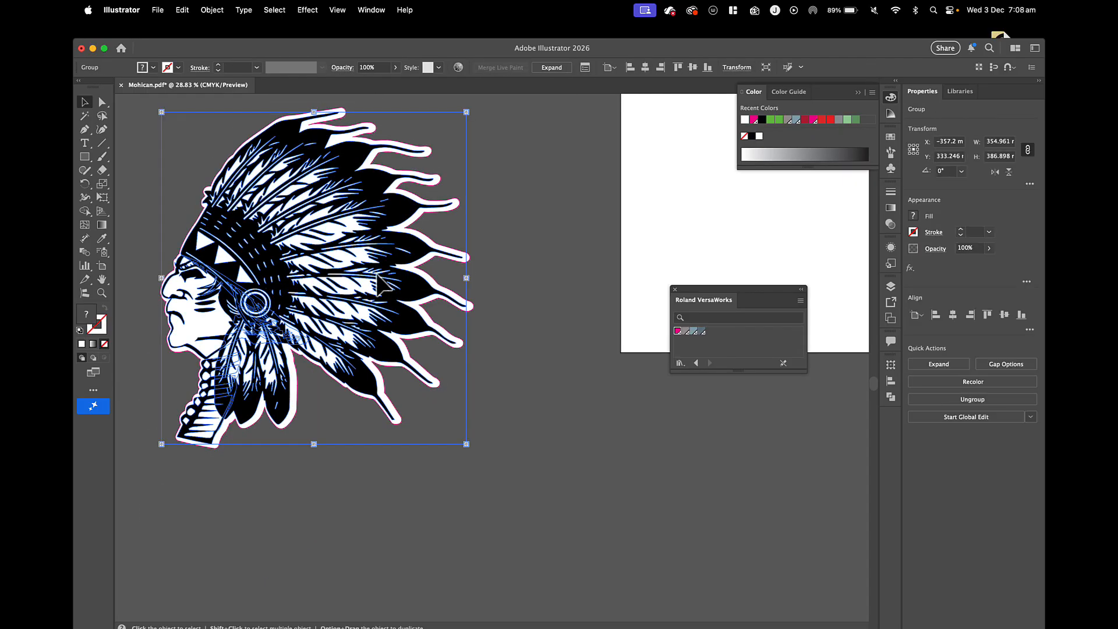
pyautogui.press('super+z')
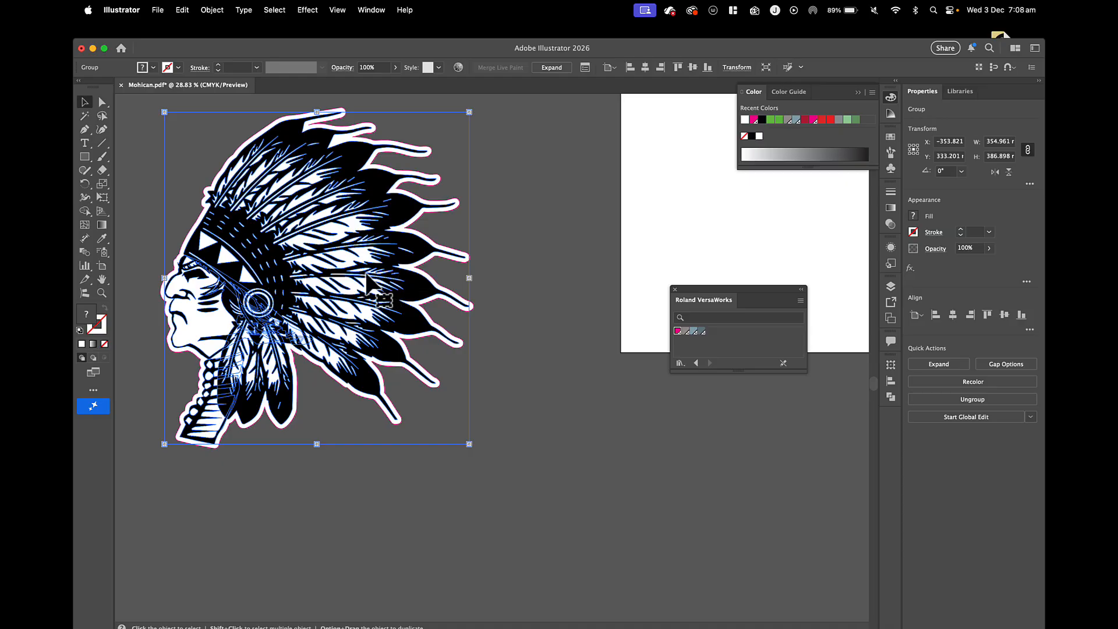
# Move the headdress artwork down off the cut outline and remove the outline's white fill, keeping its magenta cut stroke.
pyautogui.moveTo(396, 291); pyautogui.dragTo(330, 398)
pyautogui.scroll(-2, 411, 317)
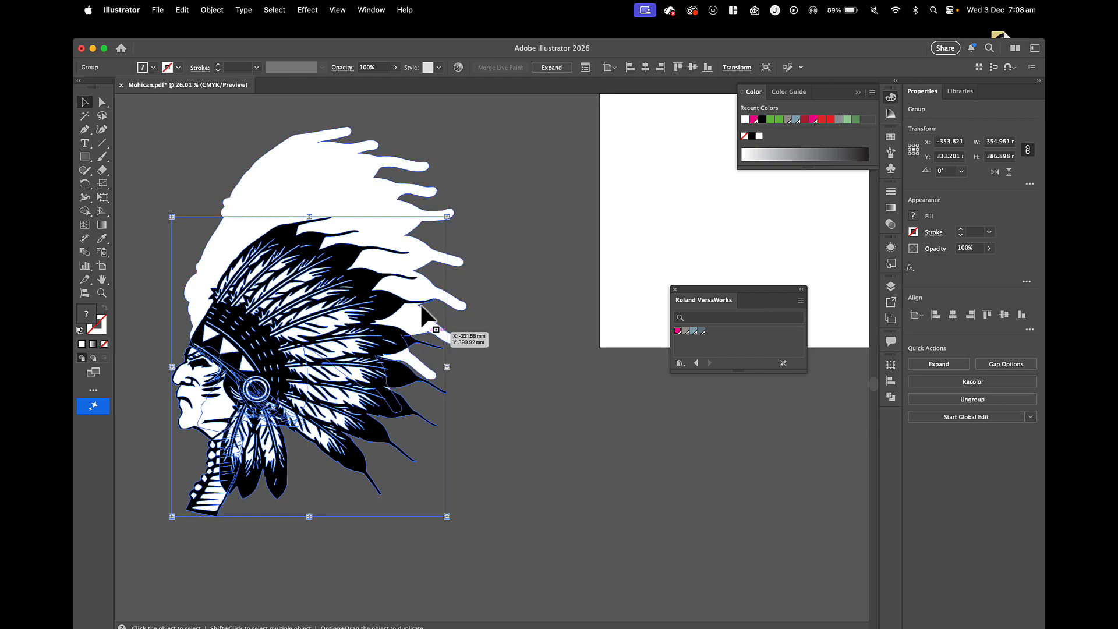
pyautogui.click(395, 187)
pyautogui.click(105, 344)
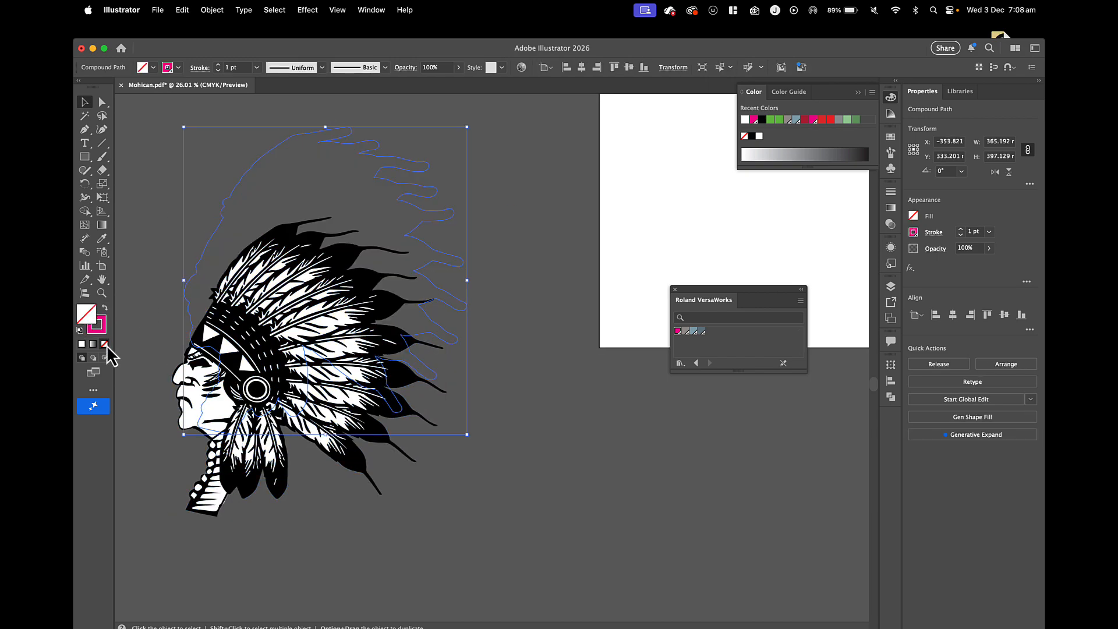
# Centre the headdress artwork and unfilled cut outline on each other horizontally and vertically, and move both onto the middle of the artboard.
pyautogui.moveTo(166, 229); pyautogui.dragTo(309, 322)
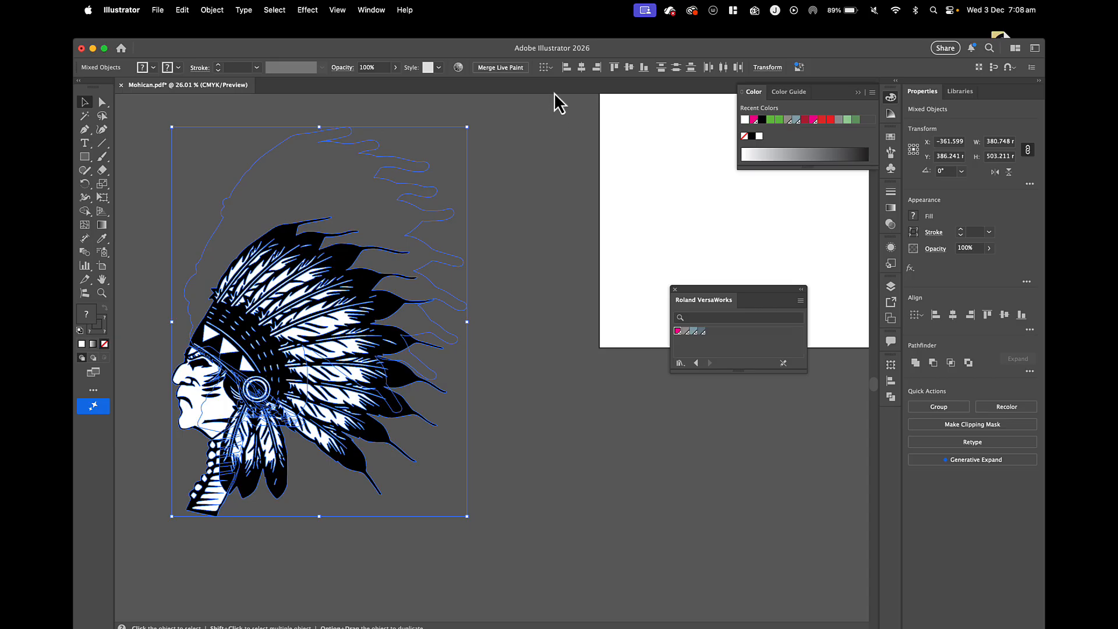
pyautogui.click(581, 67)
pyautogui.click(628, 68)
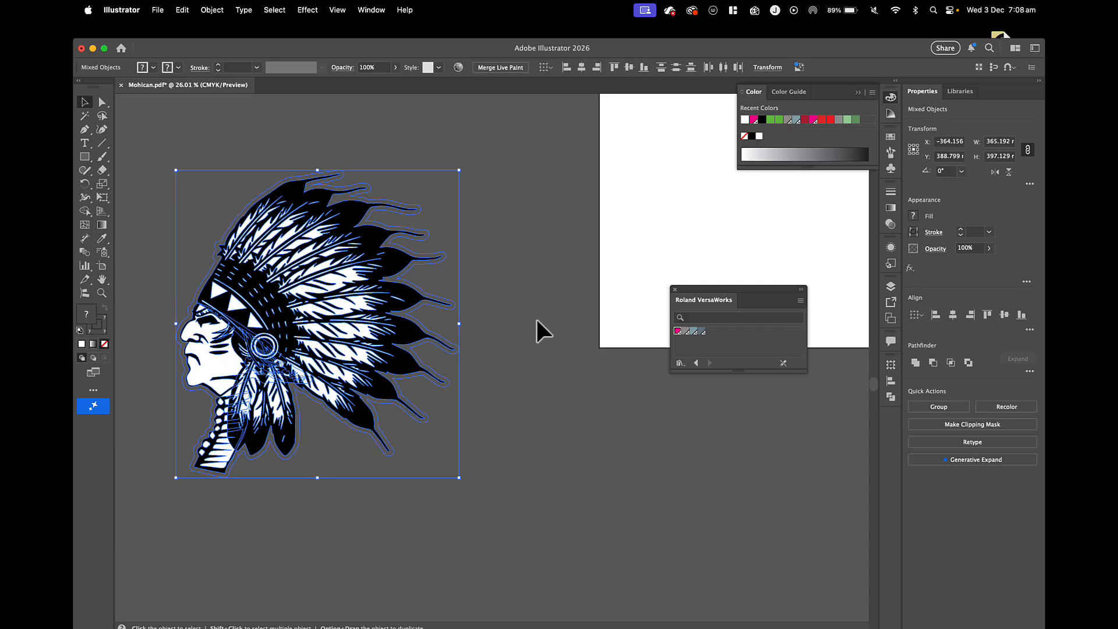
pyautogui.scroll(-10, 535, 317)
pyautogui.moveTo(454, 329); pyautogui.dragTo(665, 257)
pyautogui.hscroll(10, 454, 320)
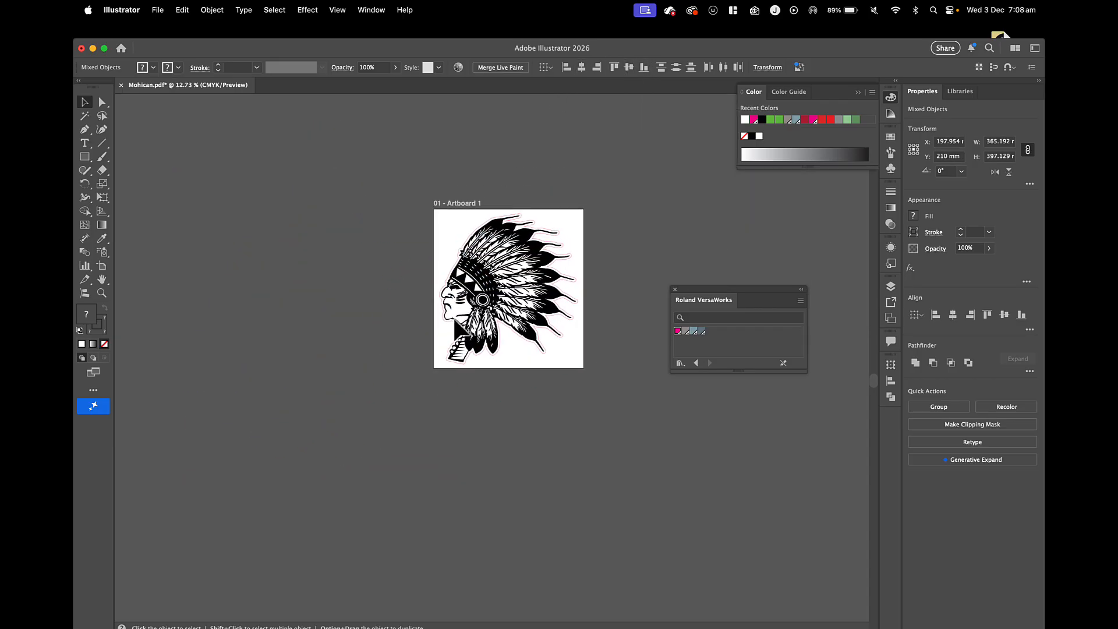
pyautogui.click(169, 312)
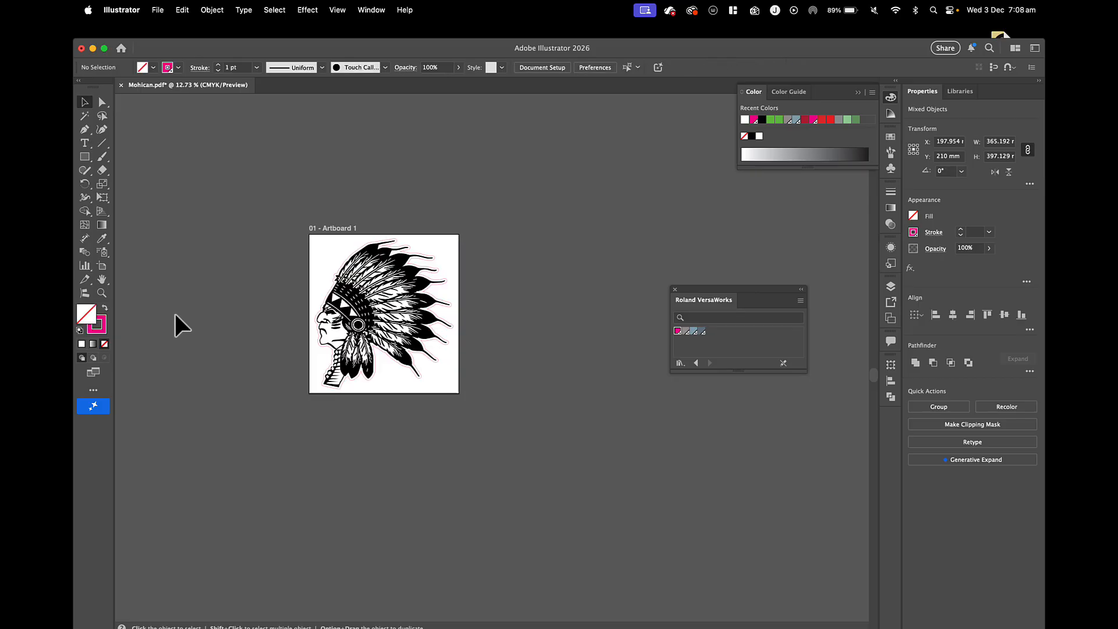
# Resize the artboard from its upper edge to a height of about 415 mm, close above the cut outline.
pyautogui.click(102, 267)
pyautogui.moveTo(383, 235); pyautogui.dragTo(384, 157)
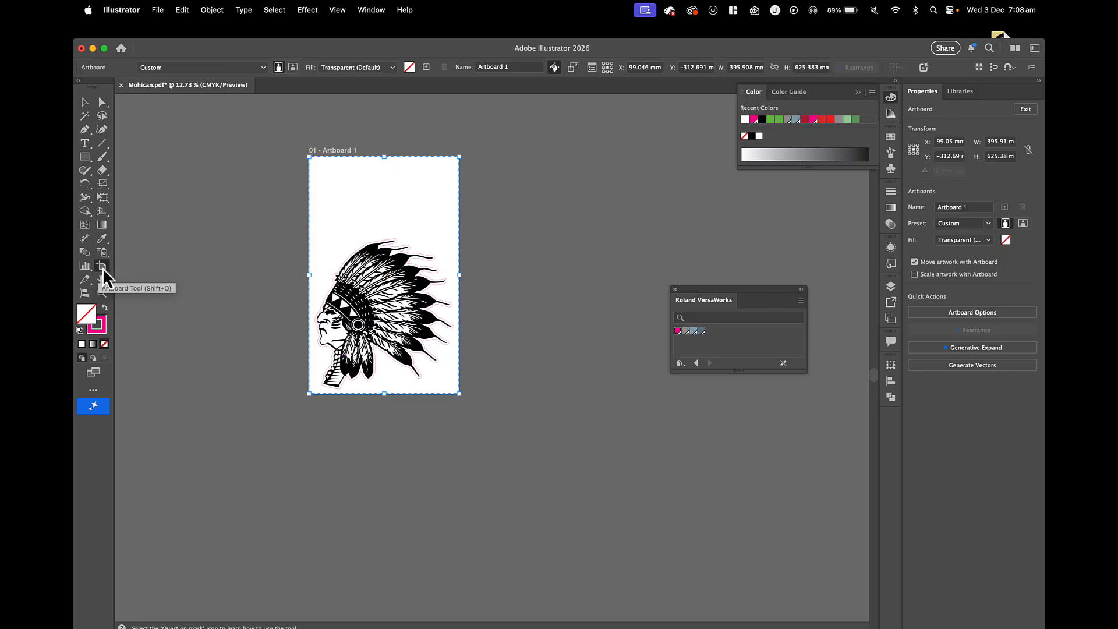
pyautogui.moveTo(384, 157); pyautogui.dragTo(348, 249)
# Pull the artboard's right and lower edges in towards the cut outline, to about 386 mm wide and 410 mm high.
pyautogui.press('super+0')
pyautogui.scroll(3, 400, 235)
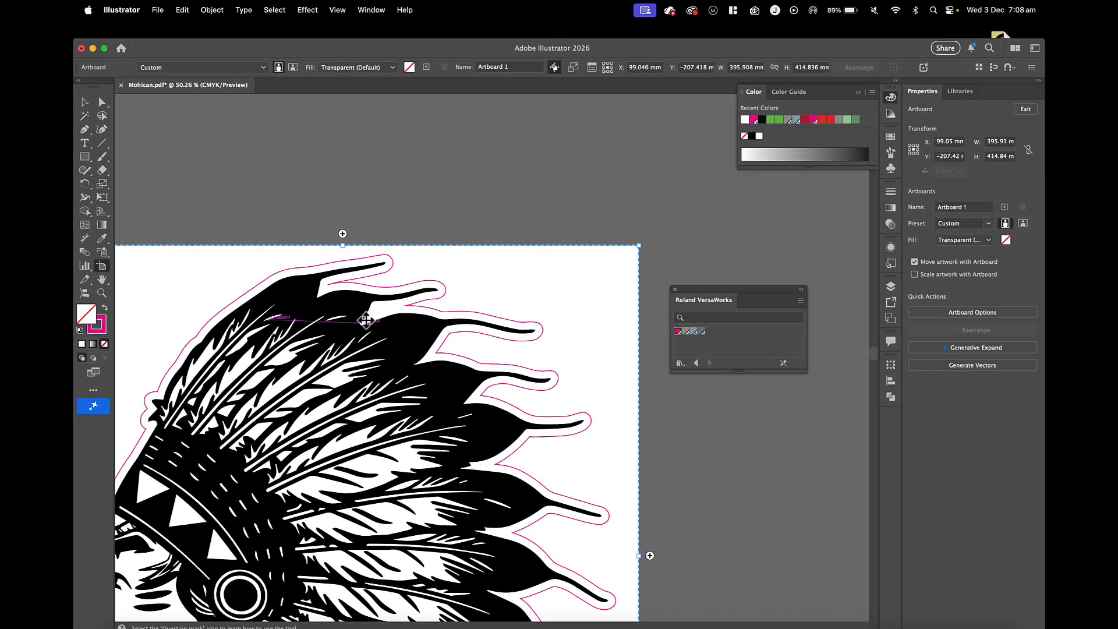
pyautogui.scroll(-5, 539, 554)
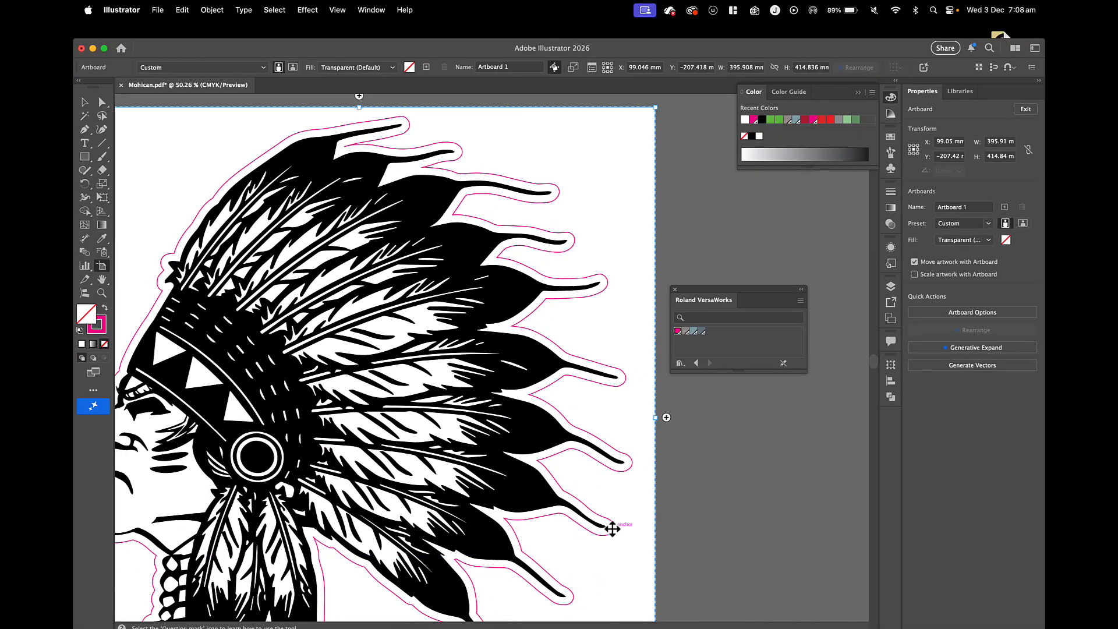
pyautogui.moveTo(655, 418); pyautogui.dragTo(642, 419)
pyautogui.scroll(-8, 644, 417)
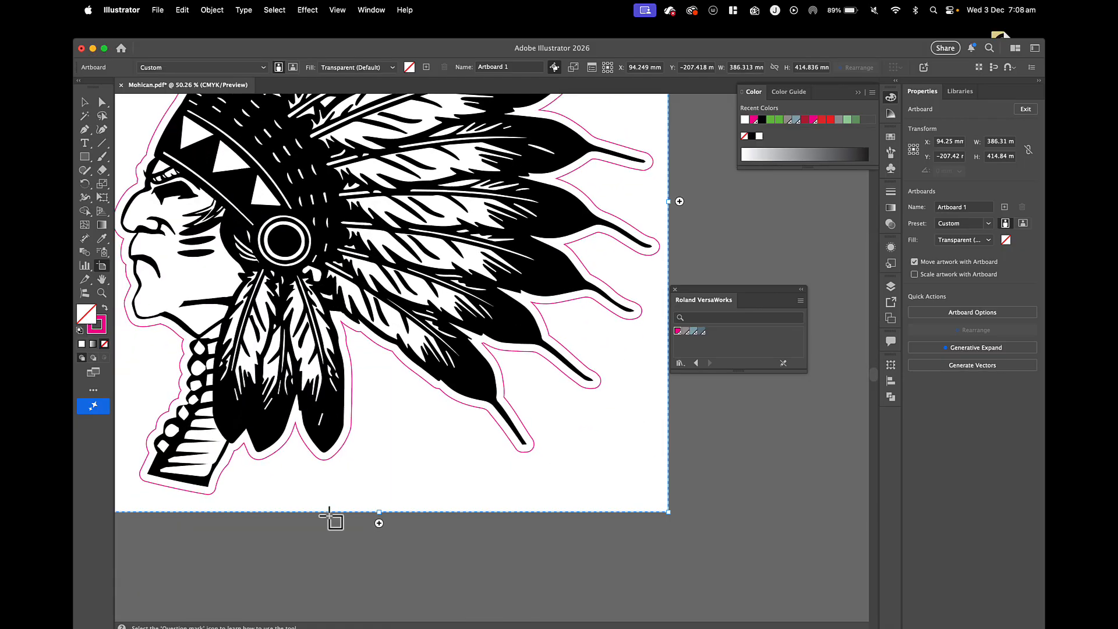
pyautogui.moveTo(377, 517); pyautogui.dragTo(377, 511)
# Pull the artboard's left edge in closer to the cut outline around the face and finish editing the artboard.
pyautogui.hscroll(-5, 379, 508)
pyautogui.hscroll(-5, 379, 509)
pyautogui.scroll(3, 379, 509)
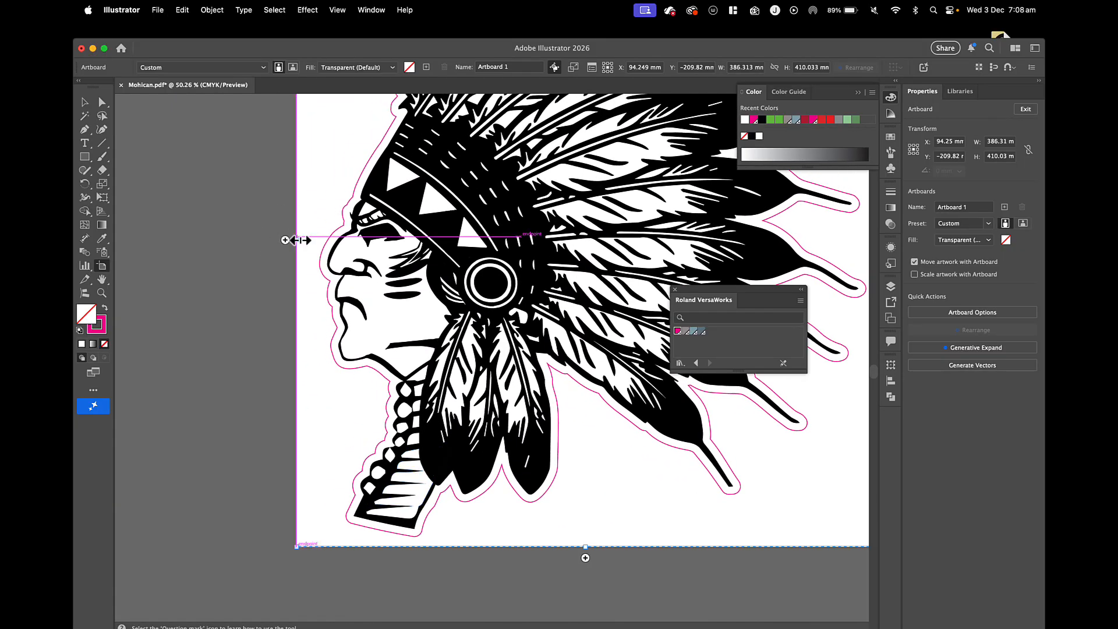
pyautogui.moveTo(296, 240); pyautogui.dragTo(310, 240)
pyautogui.click(86, 104)
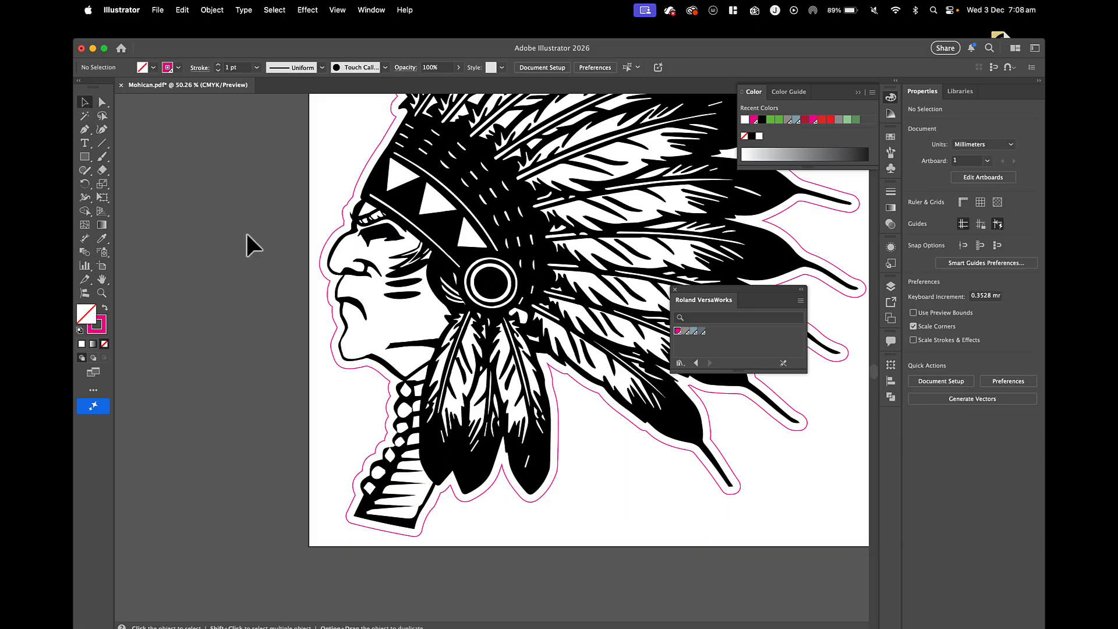
pyautogui.press('super+0')
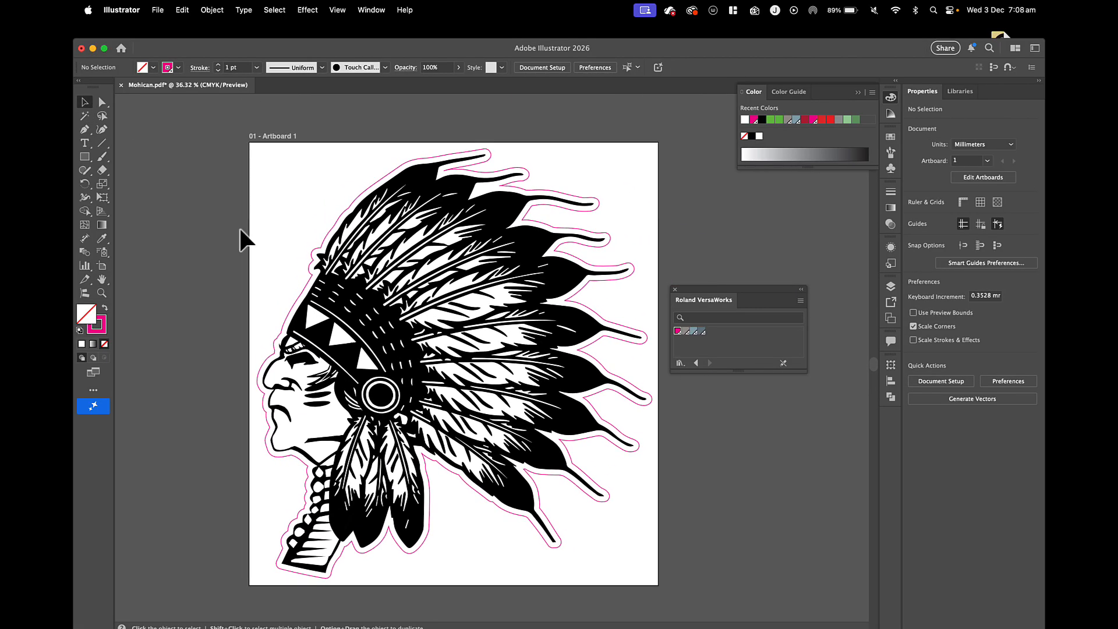
# Save the document as the Adobe PDF "Mohican Sticker V1.pdf" in the Desktop folder SHC Handover Pt2, using the Illustrator Default preset.
pyautogui.click(158, 10)
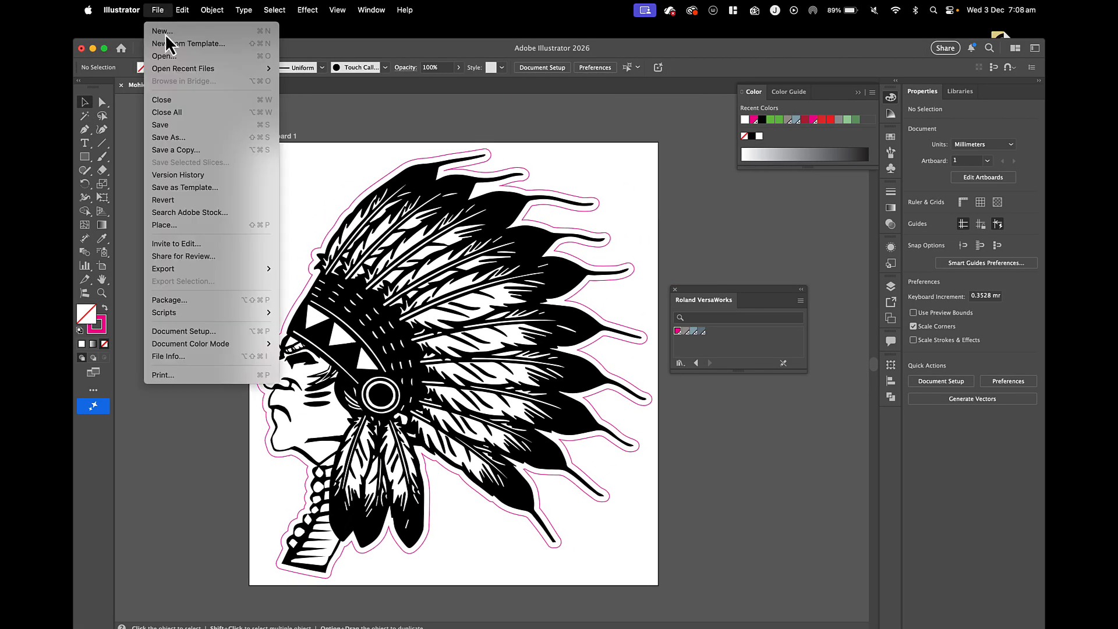
pyautogui.click(174, 139)
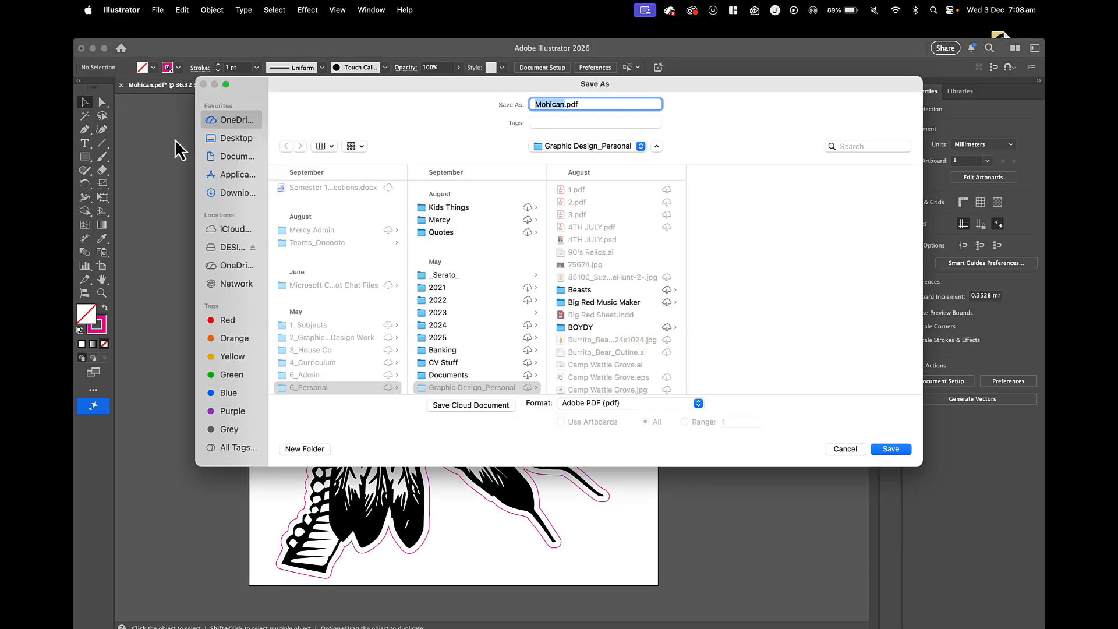
pyautogui.click(240, 137)
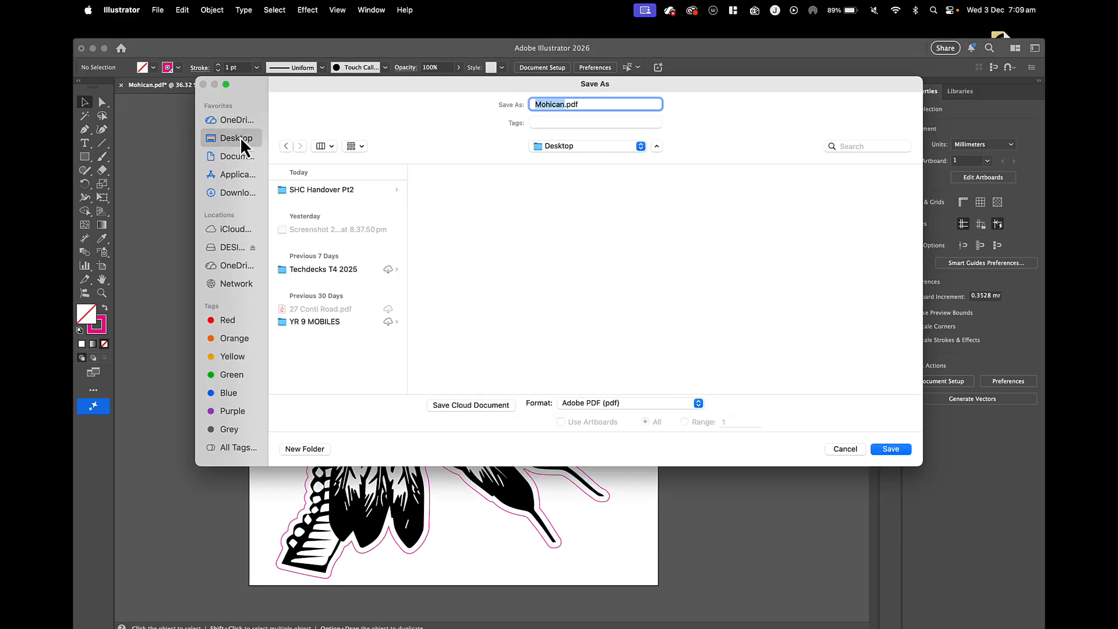
pyautogui.click(318, 189)
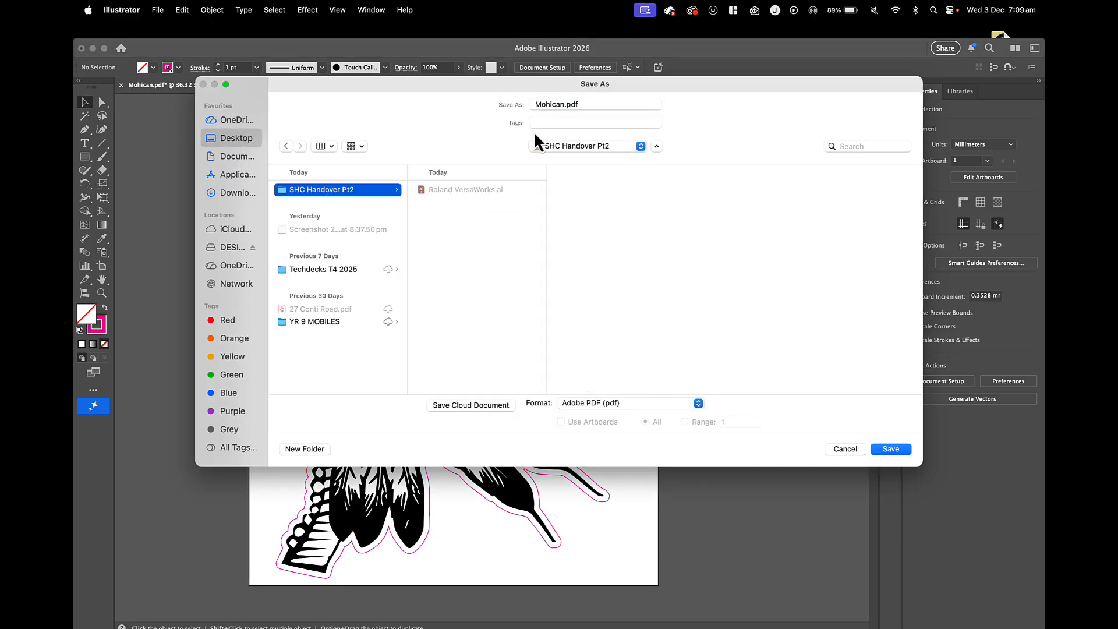
pyautogui.click(563, 104)
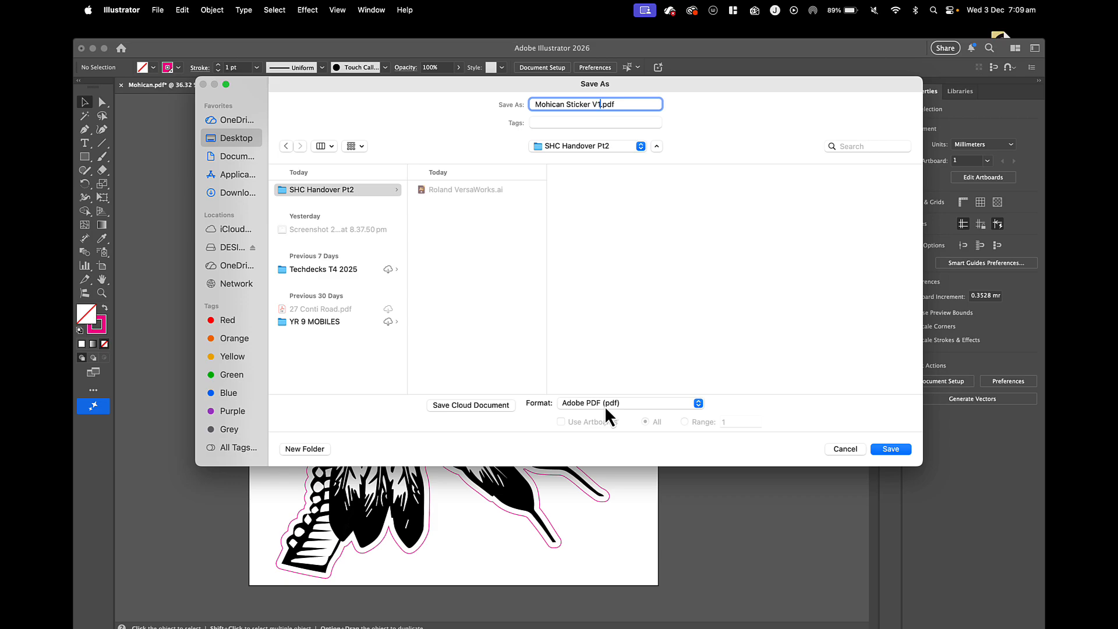
pyautogui.click(889, 449)
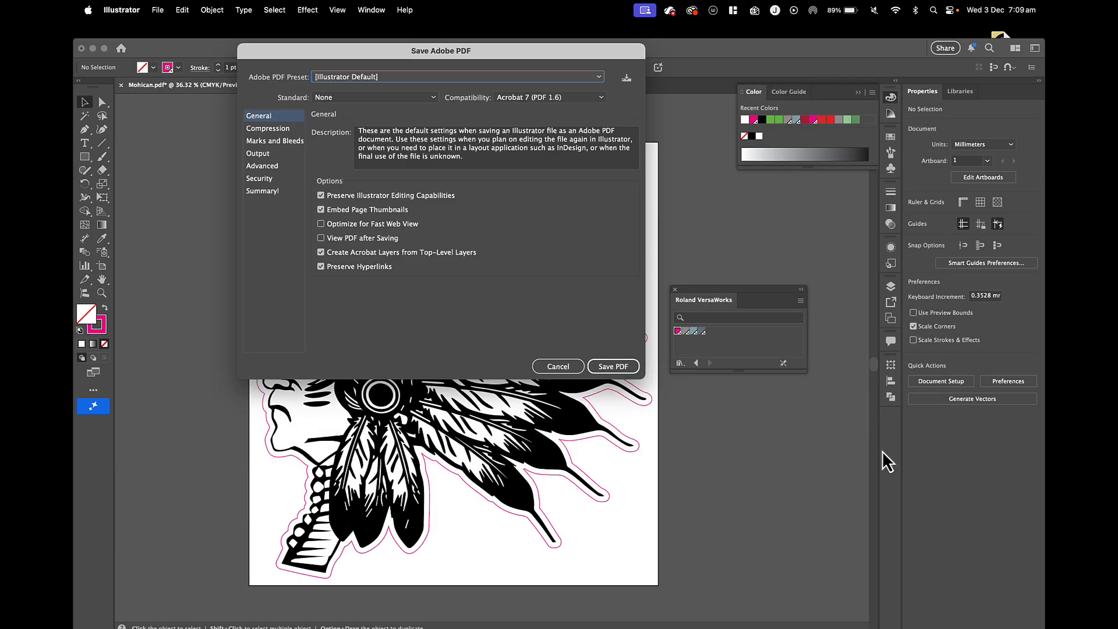
pyautogui.click(605, 366)
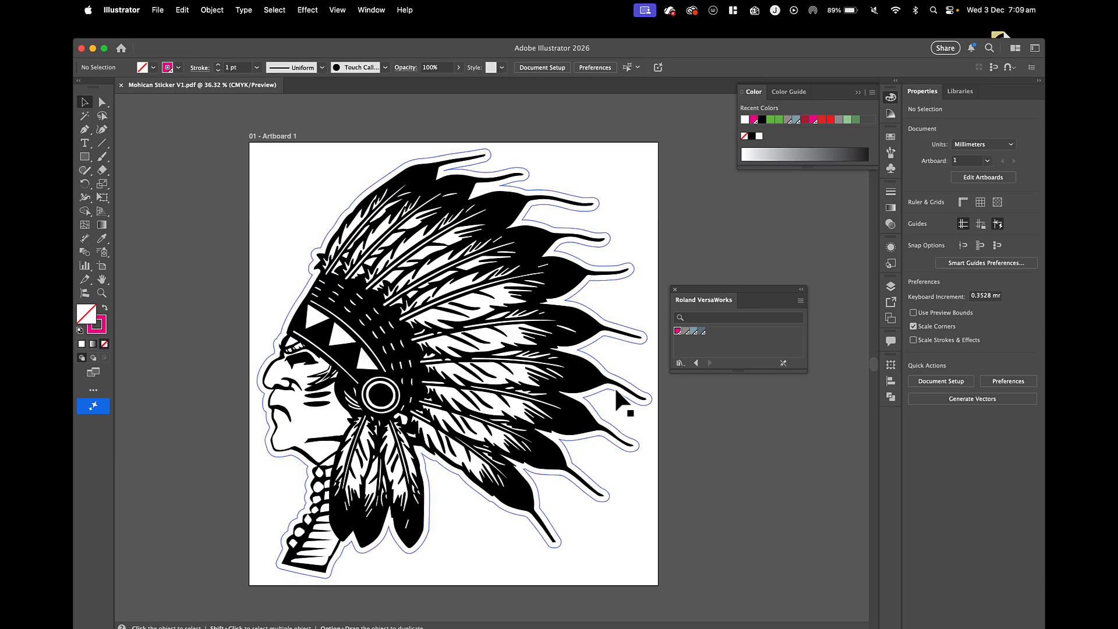
# Move the headdress artwork and its cut outline together about 24 mm to the left on the artboard.
pyautogui.moveTo(537, 386)
pyautogui.mouseDown()
pyautogui.moveTo(732, 399)
pyautogui.moveTo(530, 387)
pyautogui.mouseUp()
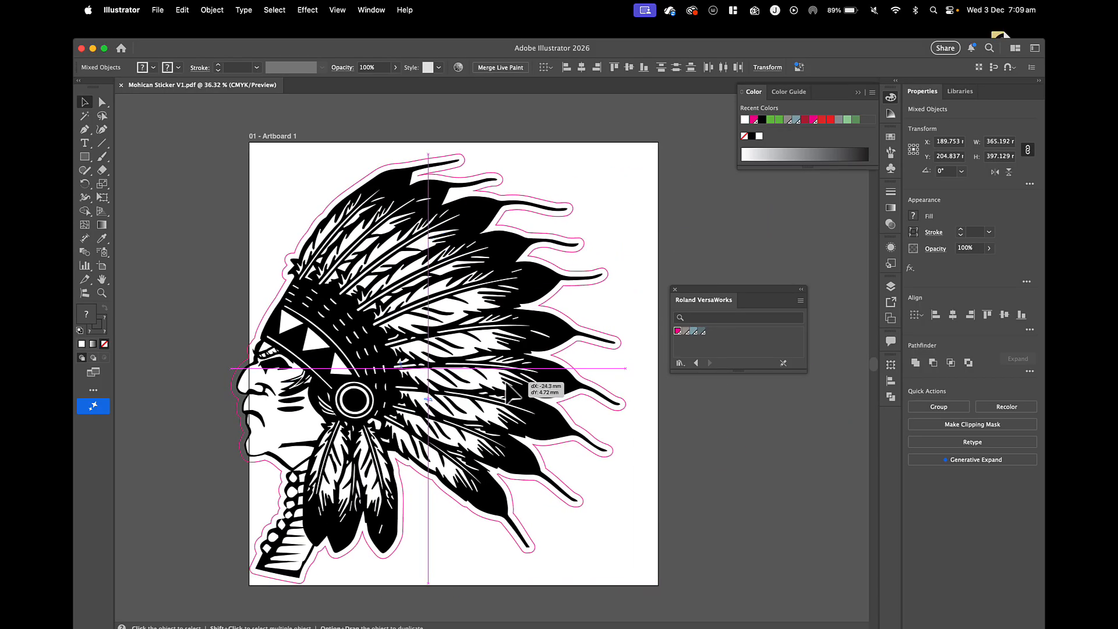